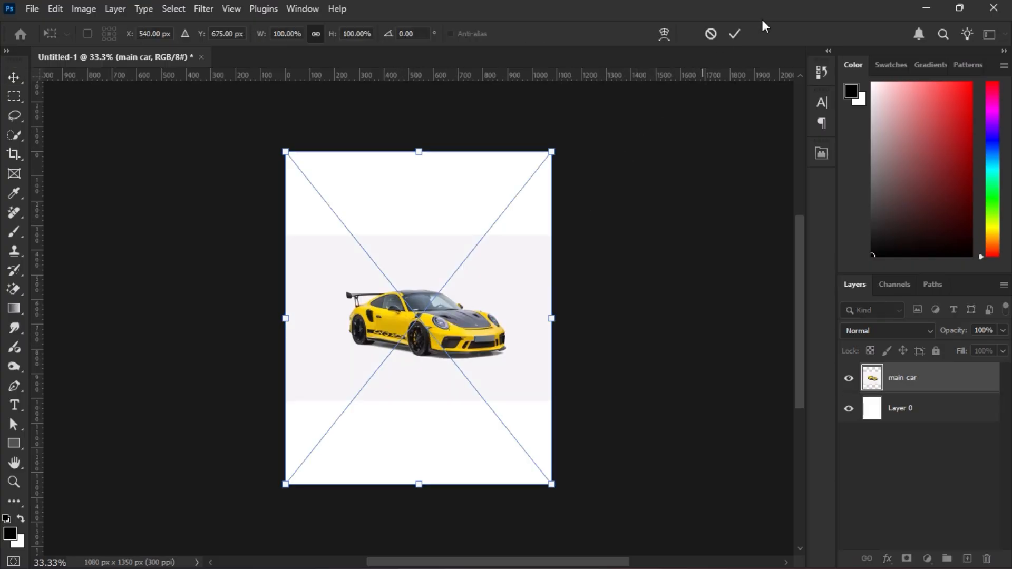
# Commit the placed main car image and convert its layer to a smart object.
pyautogui.click(736, 34)
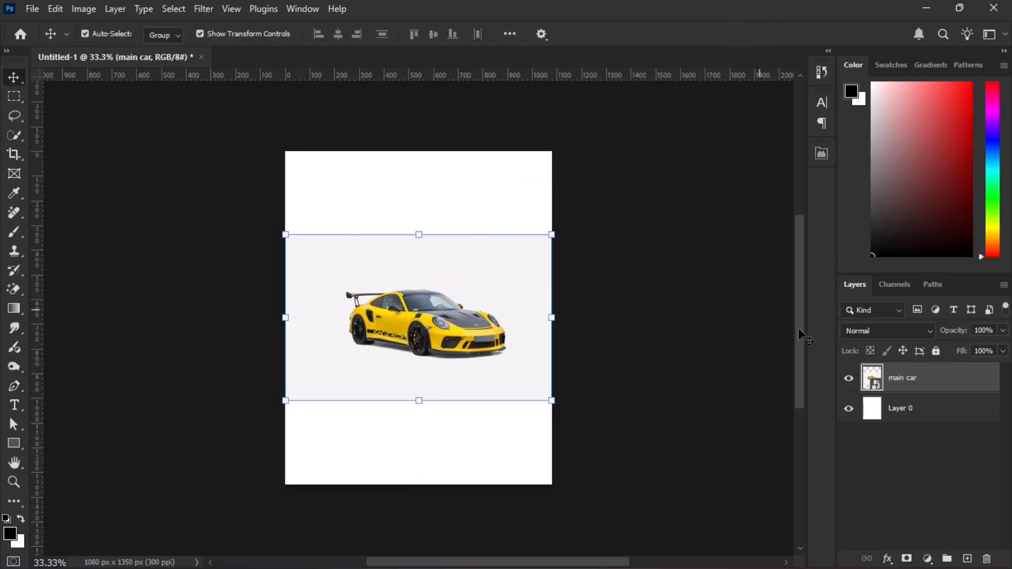
pyautogui.rightClick(946, 379)
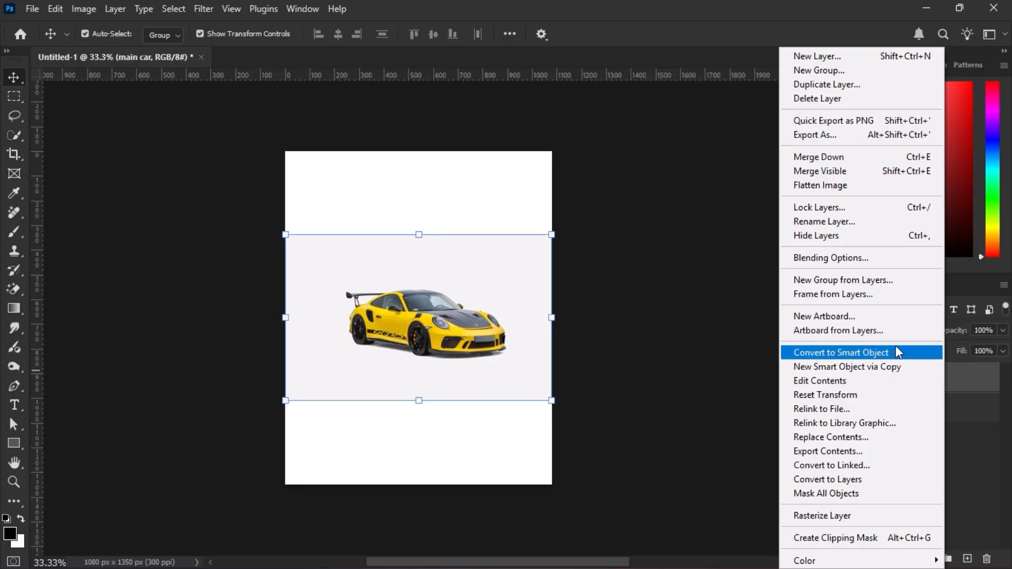
pyautogui.click(896, 350)
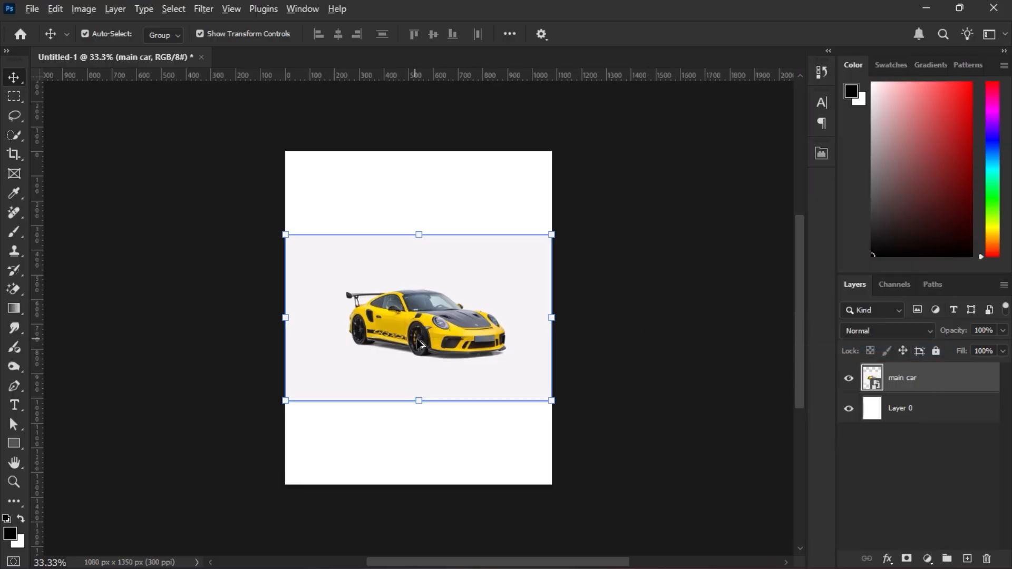
# Start a Pen tool path around the car, tracing the rear wheel, rear bumper and spoiler support.
pyautogui.scroll(3, 420, 343)
pyautogui.scroll(1, 442, 330)
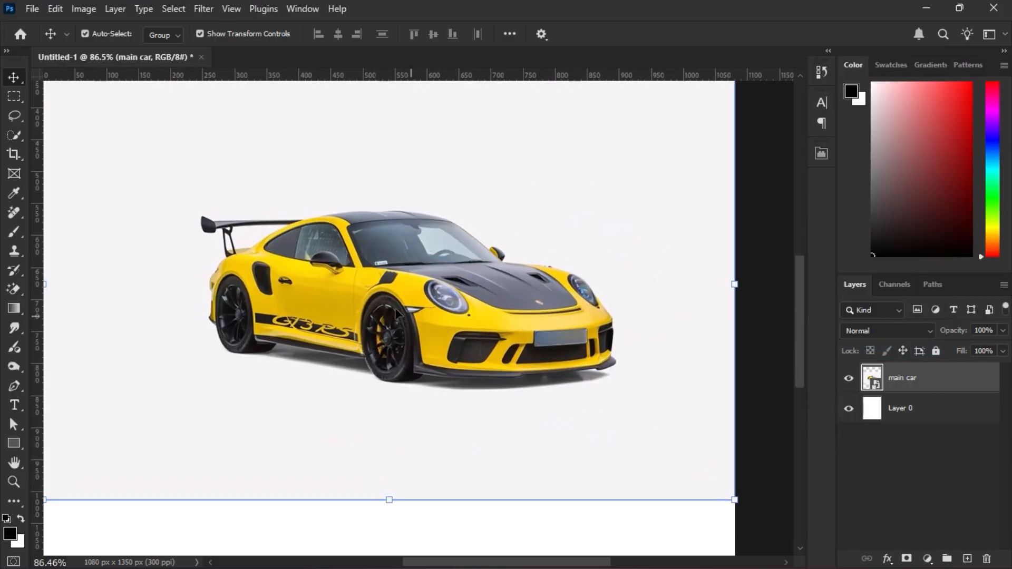
pyautogui.moveTo(490, 317); pyautogui.dragTo(517, 318)
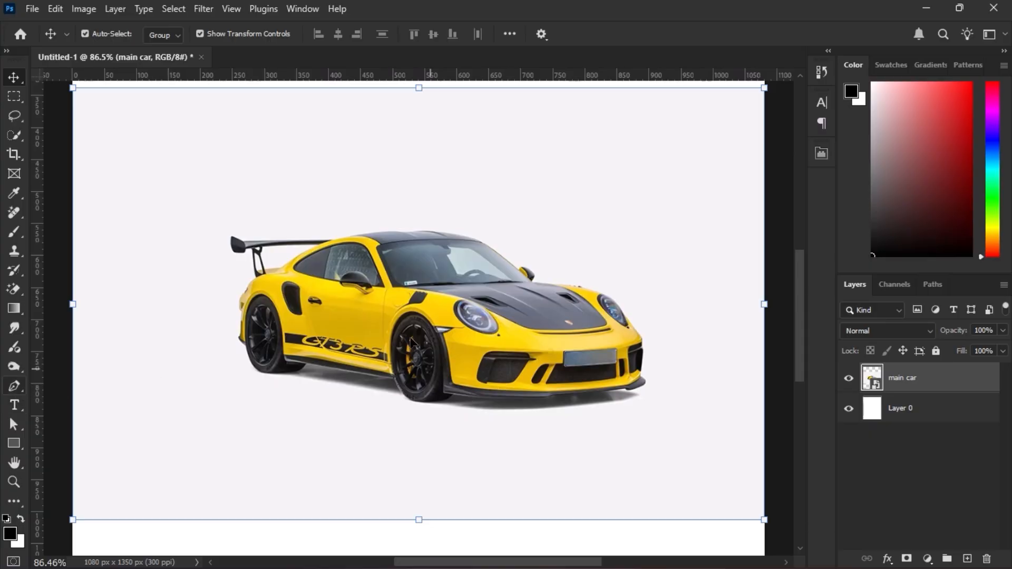
pyautogui.click(20, 387)
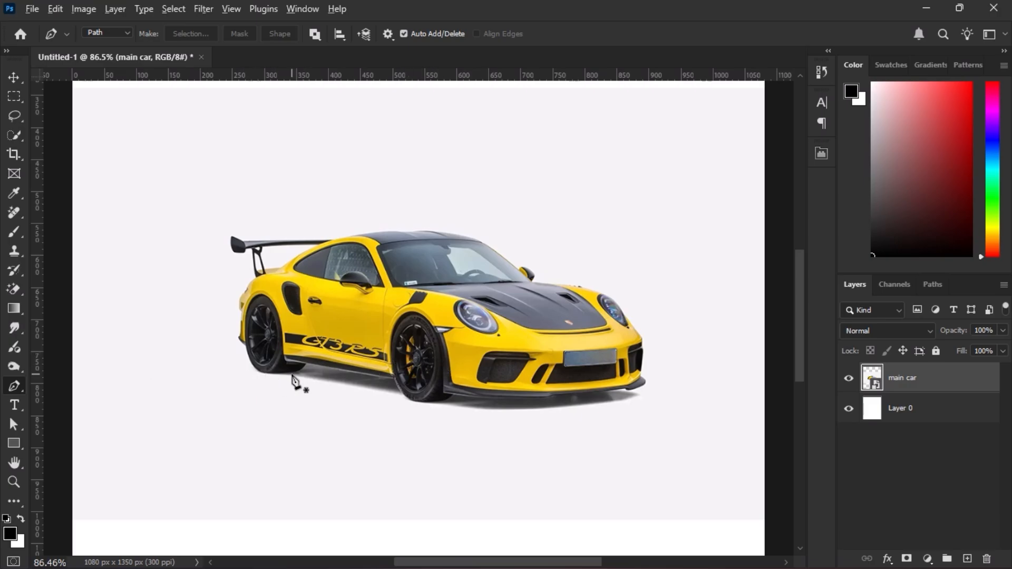
pyautogui.scroll(5, 293, 379)
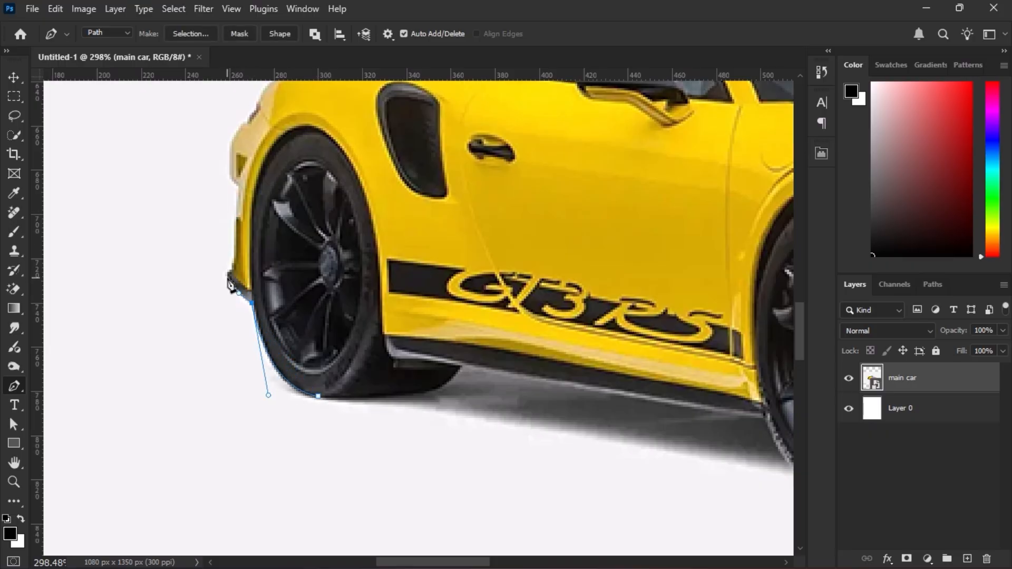
pyautogui.moveTo(256, 107); pyautogui.dragTo(231, 271)
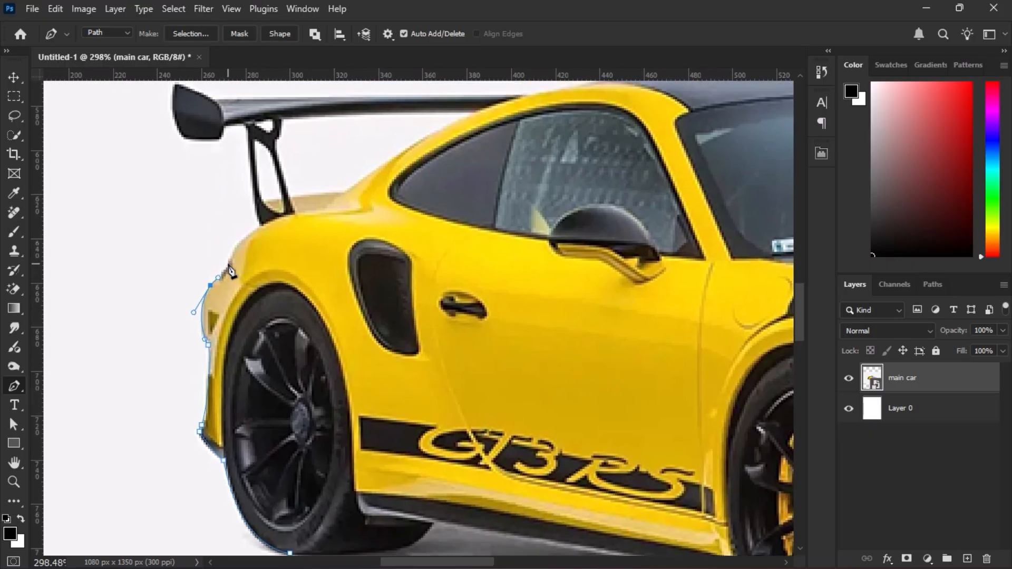
pyautogui.moveTo(291, 210); pyautogui.dragTo(341, 319)
pyautogui.click(297, 236)
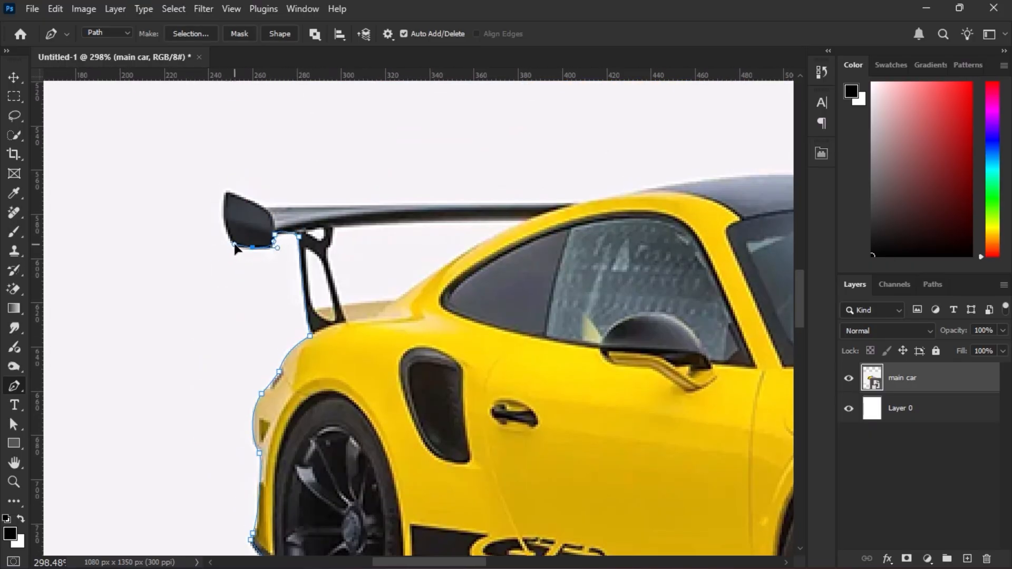
# Continue the pen path along the top of the spoiler and over the roof to the windshield.
pyautogui.click(443, 204)
pyautogui.moveTo(525, 203); pyautogui.dragTo(404, 232)
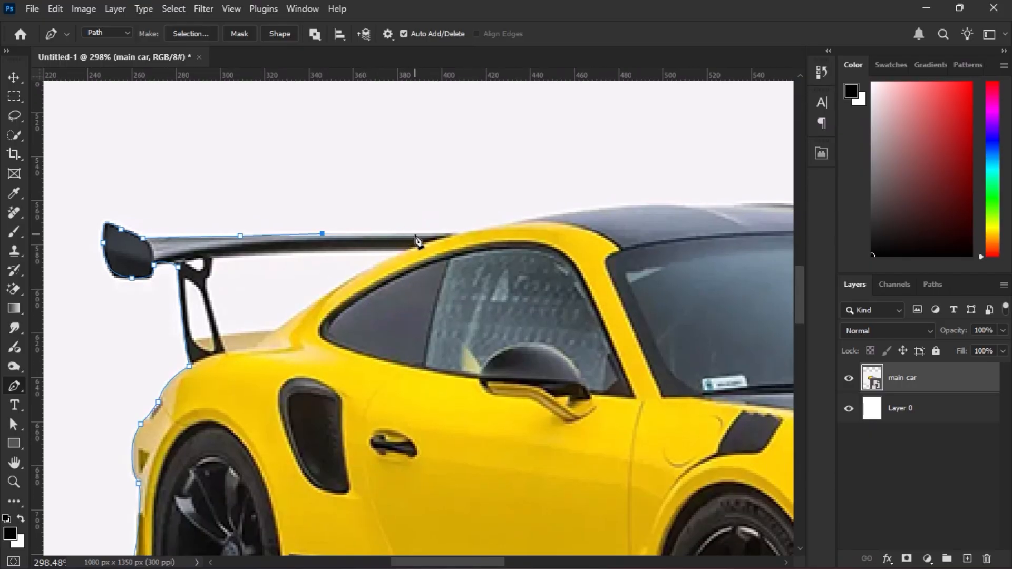
pyautogui.click(415, 233)
pyautogui.click(448, 234)
pyautogui.moveTo(564, 213); pyautogui.dragTo(501, 232)
pyautogui.moveTo(587, 232); pyautogui.dragTo(415, 291)
pyautogui.moveTo(457, 284); pyautogui.dragTo(477, 283)
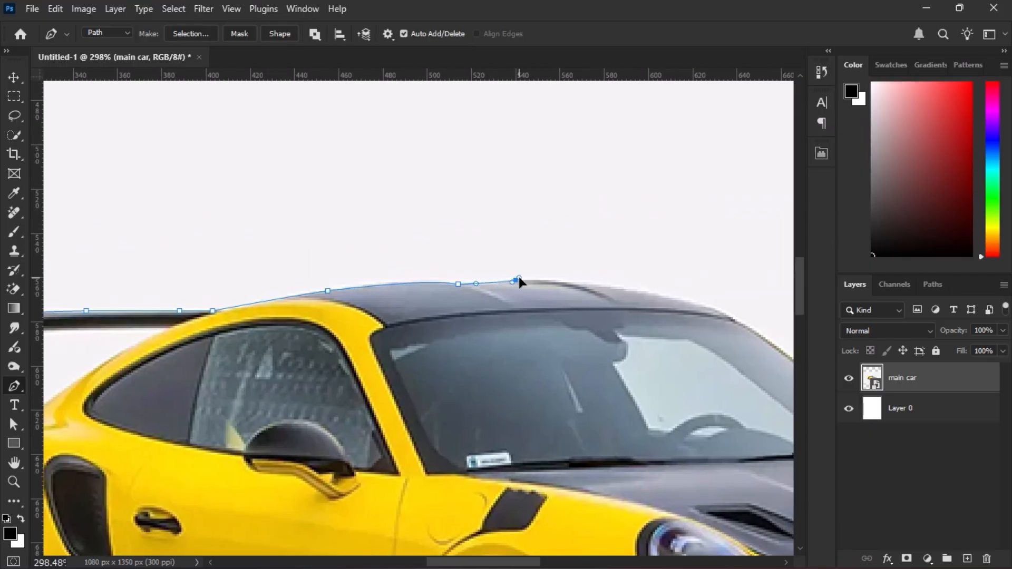
pyautogui.moveTo(615, 289); pyautogui.dragTo(425, 289)
pyautogui.moveTo(542, 316); pyautogui.dragTo(558, 324)
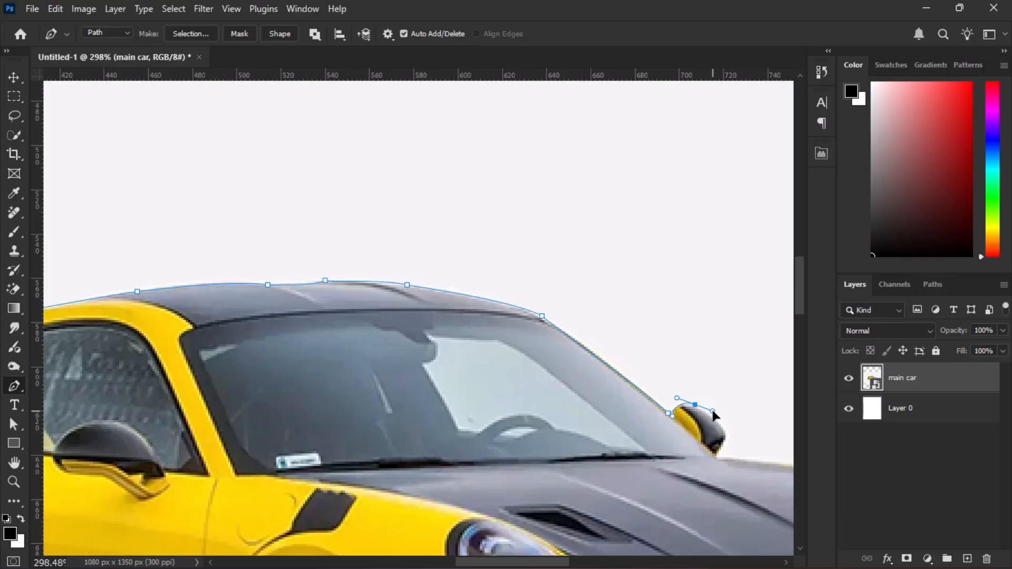
# Extend the pen path around the far mirror, along the hood and headlight, and down the front bumper's side.
pyautogui.click(717, 457)
pyautogui.moveTo(780, 464); pyautogui.dragTo(423, 380)
pyautogui.click(488, 385)
pyautogui.moveTo(619, 422); pyautogui.dragTo(609, 414)
pyautogui.moveTo(676, 474); pyautogui.dragTo(548, 423)
pyautogui.click(548, 431)
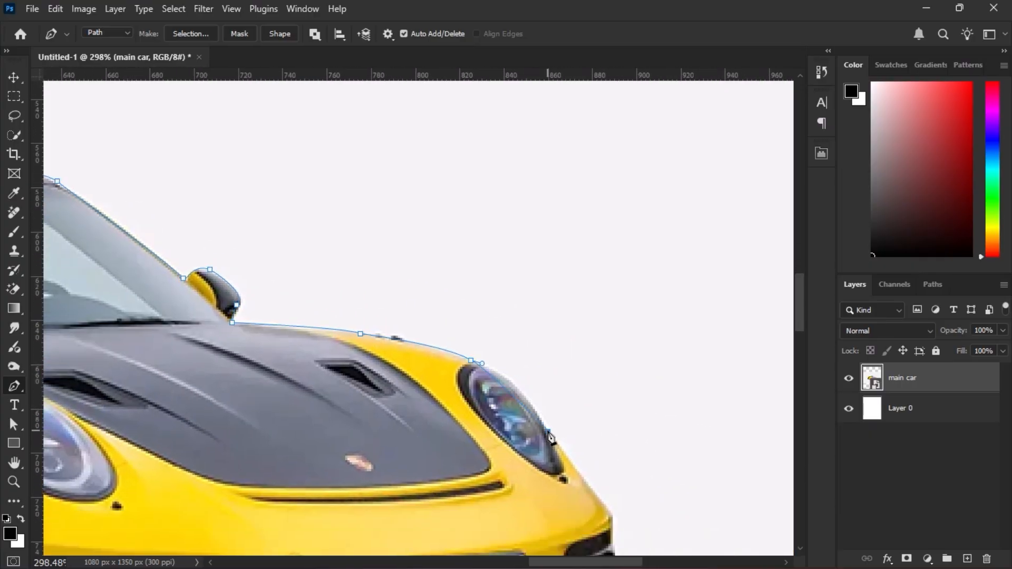
pyautogui.moveTo(608, 514); pyautogui.dragTo(502, 341)
pyautogui.moveTo(509, 378); pyautogui.dragTo(505, 419)
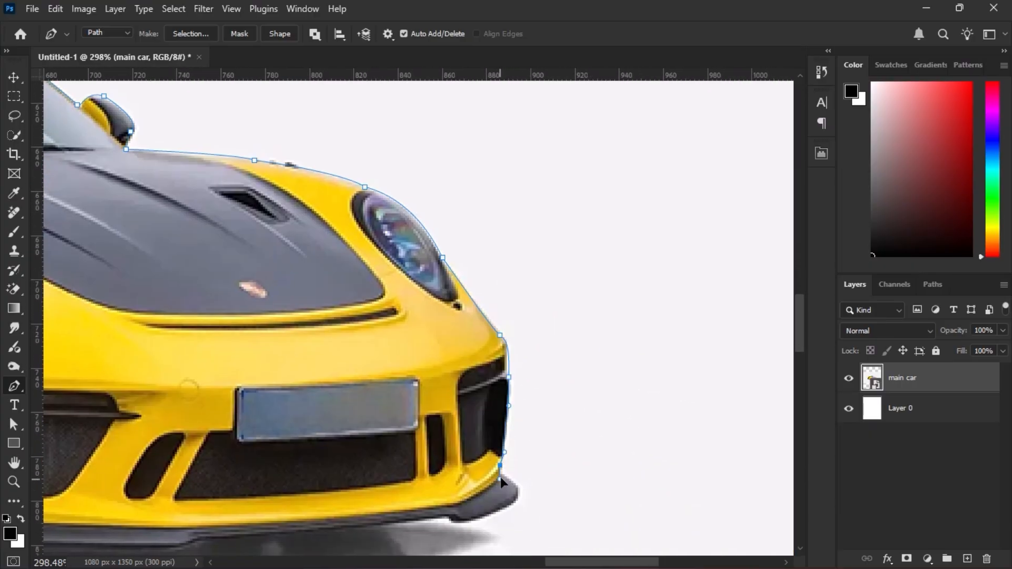
# Trace the front lip, front wheel and car underside, closing the path at the rear wheel.
pyautogui.moveTo(436, 519); pyautogui.dragTo(563, 446)
pyautogui.click(317, 469)
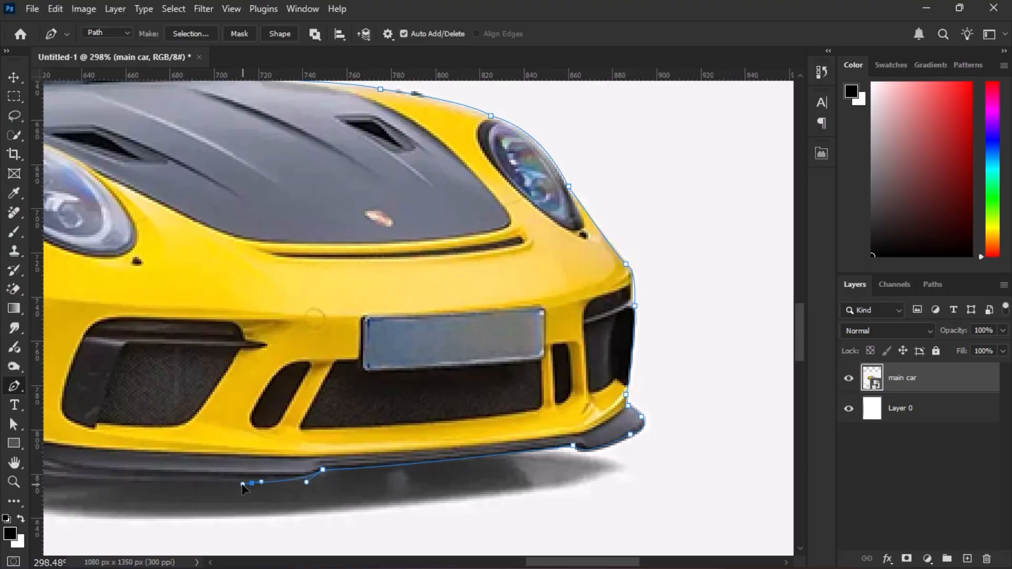
pyautogui.moveTo(243, 484); pyautogui.dragTo(192, 482)
pyautogui.moveTo(192, 482); pyautogui.dragTo(540, 461)
pyautogui.moveTo(159, 447); pyautogui.dragTo(135, 413)
pyautogui.moveTo(135, 413); pyautogui.dragTo(336, 415)
pyautogui.moveTo(489, 371); pyautogui.dragTo(815, 373)
pyautogui.click(567, 422)
pyautogui.click(389, 389)
pyautogui.click(213, 413)
pyautogui.scroll(-12, 367, 338)
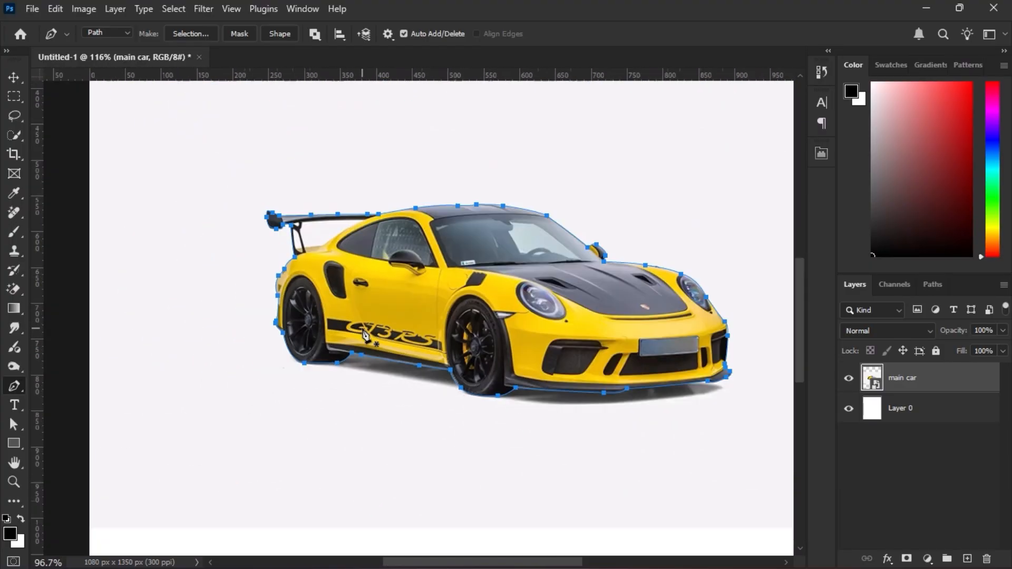
# Turn the car path into a selection and apply it as a layer mask to remove the background.
pyautogui.hotkey('ctrl', 'Return')
pyautogui.click(907, 558)
pyautogui.scroll(-6, 696, 442)
pyautogui.moveTo(593, 408); pyautogui.dragTo(546, 387)
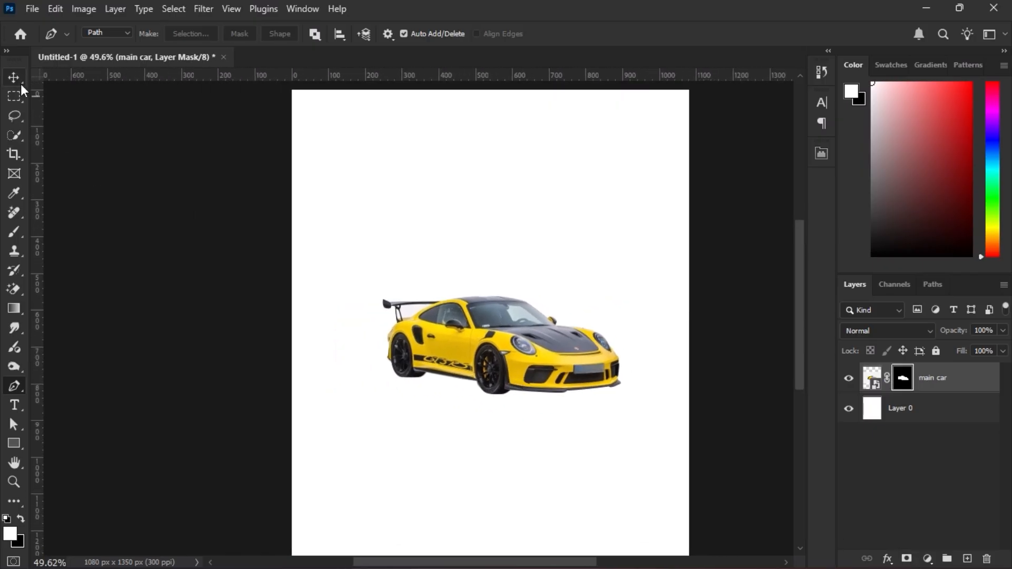
# Enlarge the cut-out car to about 149% and flip it horizontally, keeping it centred on the canvas.
pyautogui.click(16, 80)
pyautogui.scroll(-4, 285, 282)
pyautogui.moveTo(560, 235); pyautogui.dragTo(628, 194)
pyautogui.moveTo(491, 320); pyautogui.dragTo(454, 341)
pyautogui.rightClick(473, 320)
pyautogui.click(480, 368)
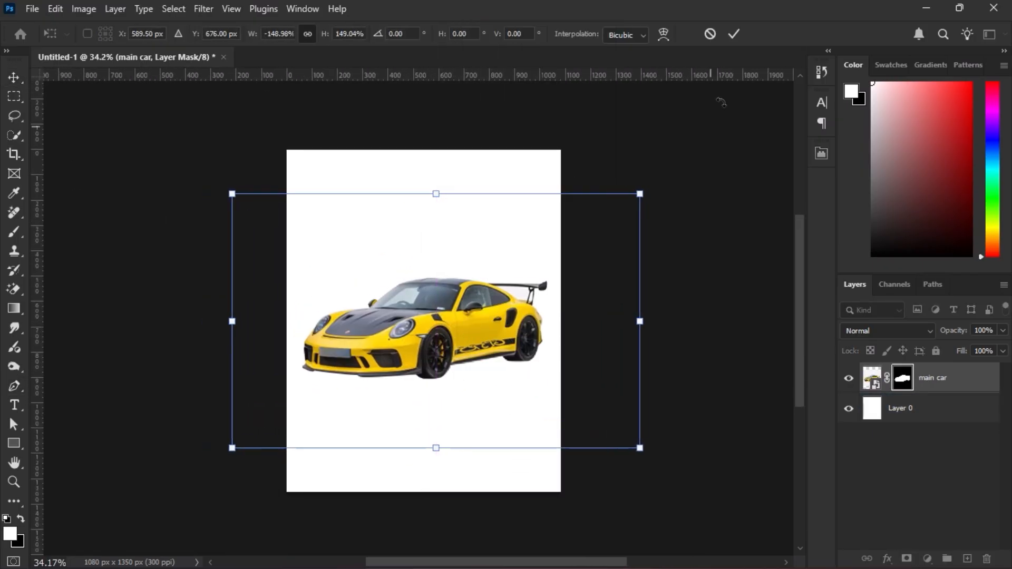
# Add an empty layer beneath the car and set up a flattened, harder brush with a 6° angle and 100% opacity.
pyautogui.click(871, 377)
pyautogui.keyDown('ctrl'); pyautogui.click(967, 558); pyautogui.keyUp('ctrl')
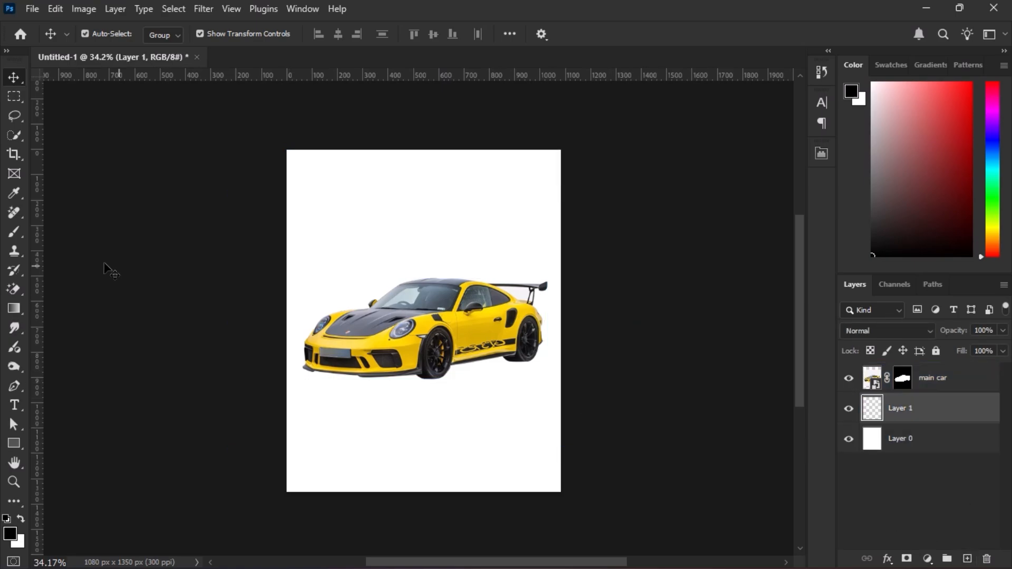
pyautogui.click(14, 232)
pyautogui.rightClick(451, 226)
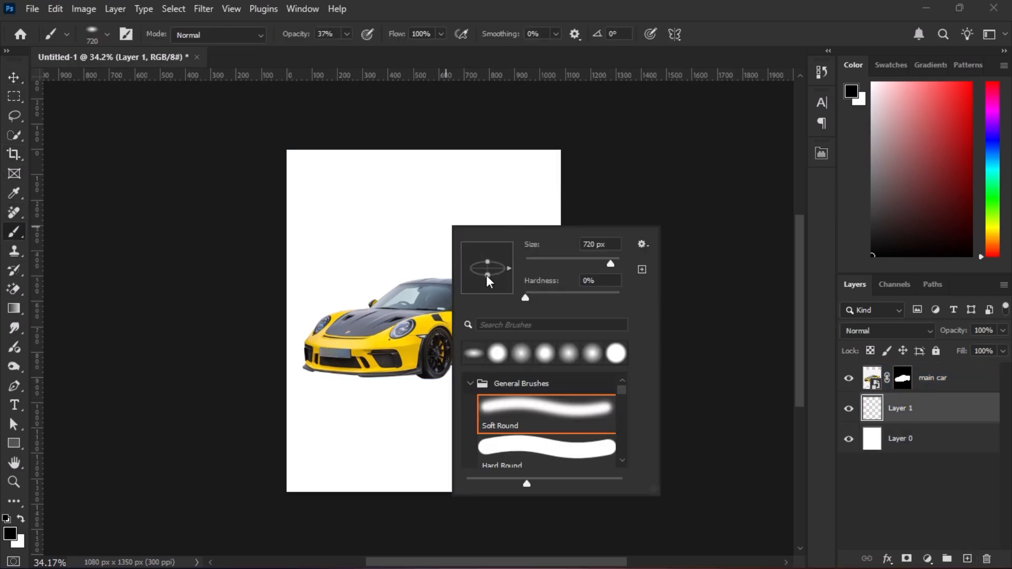
pyautogui.moveTo(486, 275); pyautogui.dragTo(511, 264)
pyautogui.moveTo(524, 297); pyautogui.dragTo(564, 297)
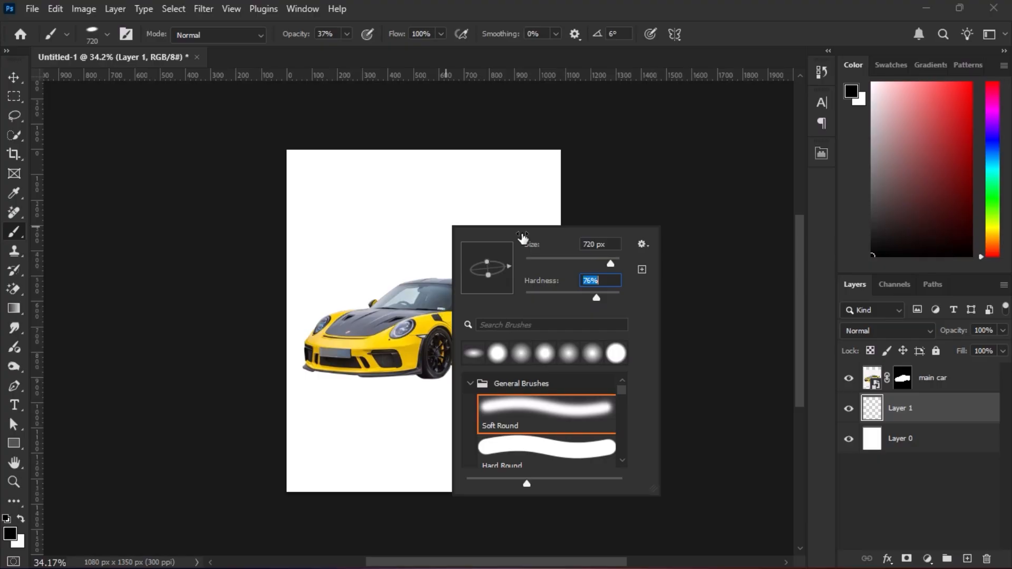
pyautogui.moveTo(287, 38); pyautogui.dragTo(308, 37)
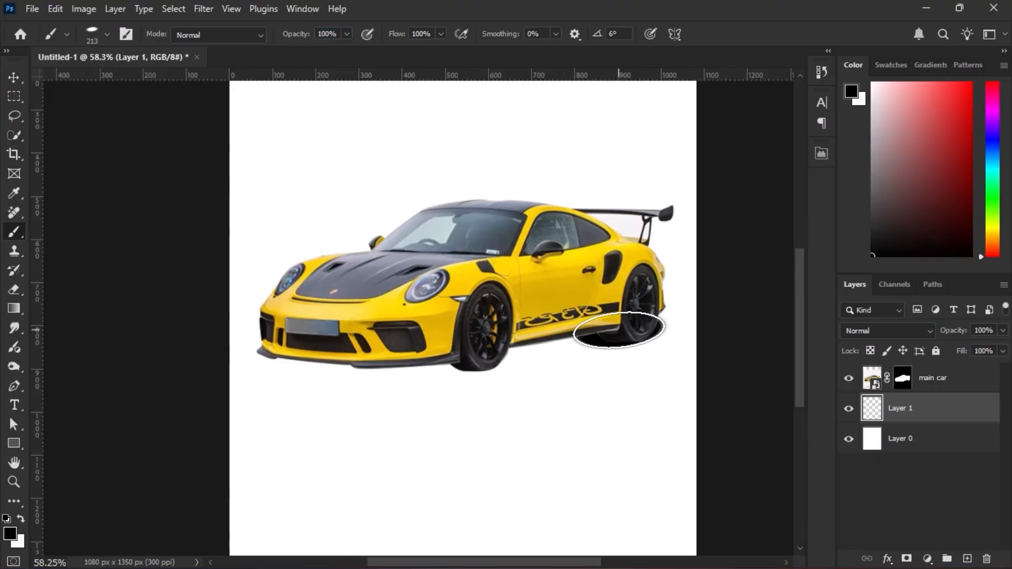
# Paint a soft black ground shadow beneath the car from the front bumper to the rear wheel, adjusting the brush size and hardness.
pyautogui.keyDown('shift'); pyautogui.click(471, 356); pyautogui.keyUp('shift')
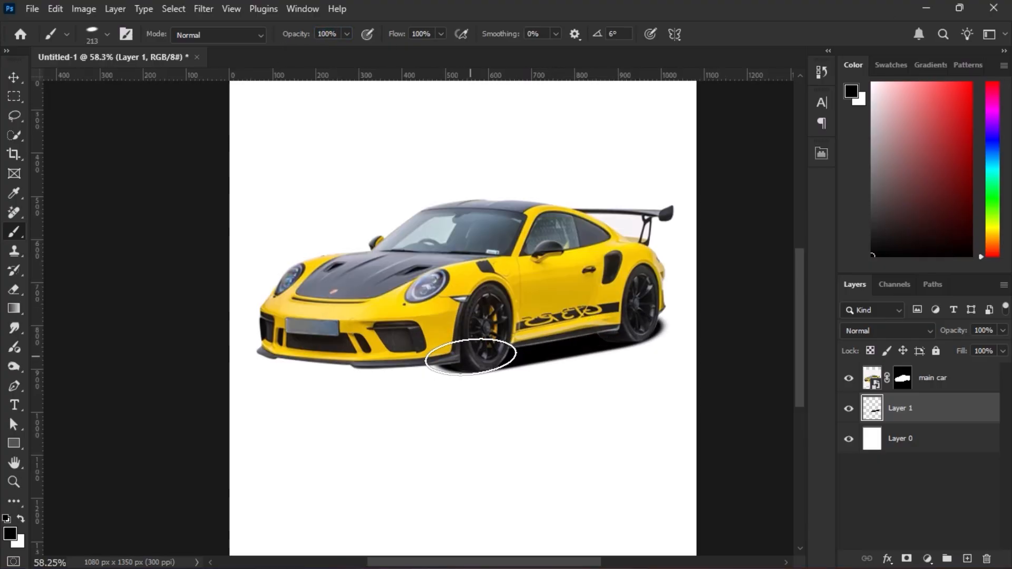
pyautogui.moveTo(471, 356); pyautogui.dragTo(495, 357)
pyautogui.rightClick(484, 347)
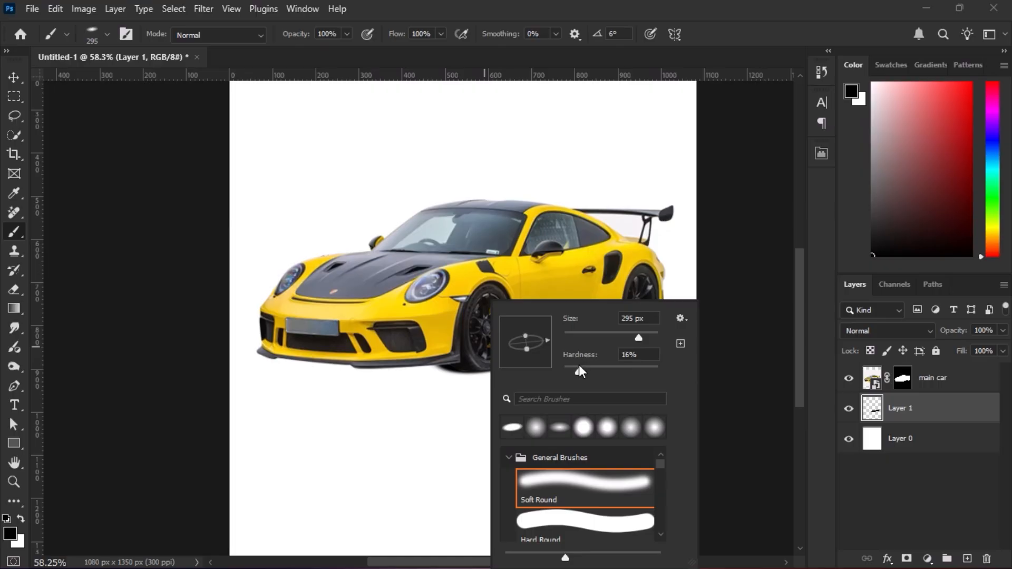
pyautogui.click(826, 348)
pyautogui.moveTo(428, 371)
pyautogui.mouseDown()
pyautogui.moveTo(309, 355)
pyautogui.moveTo(302, 363)
pyautogui.moveTo(371, 372)
pyautogui.moveTo(437, 360)
pyautogui.moveTo(323, 402)
pyautogui.mouseUp()
pyautogui.moveTo(610, 324); pyautogui.dragTo(571, 321)
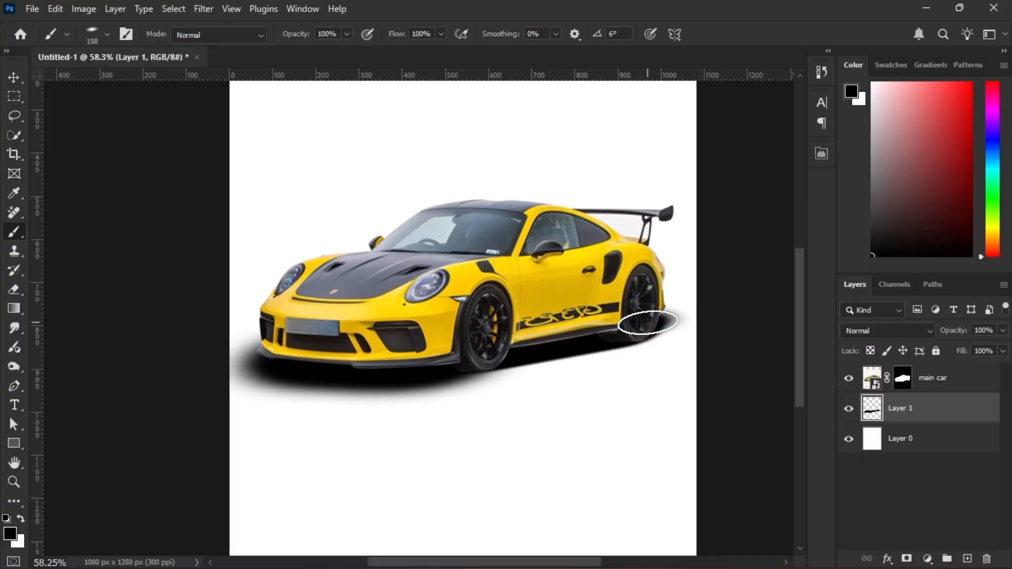
# Set the shadow layer's opacity to 95%.
pyautogui.scroll(-3, 625, 372)
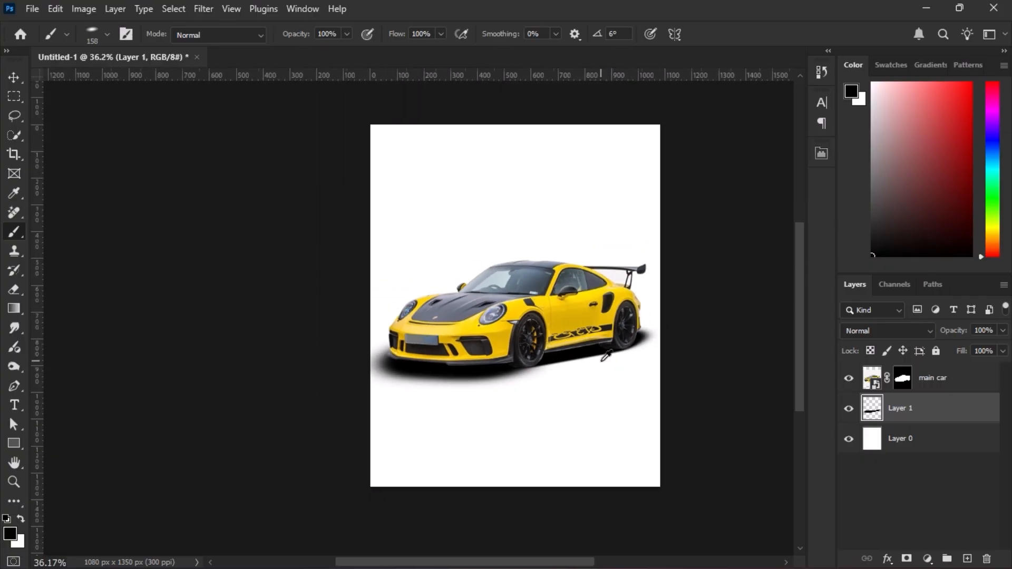
pyautogui.write('80')
pyautogui.press('Return')
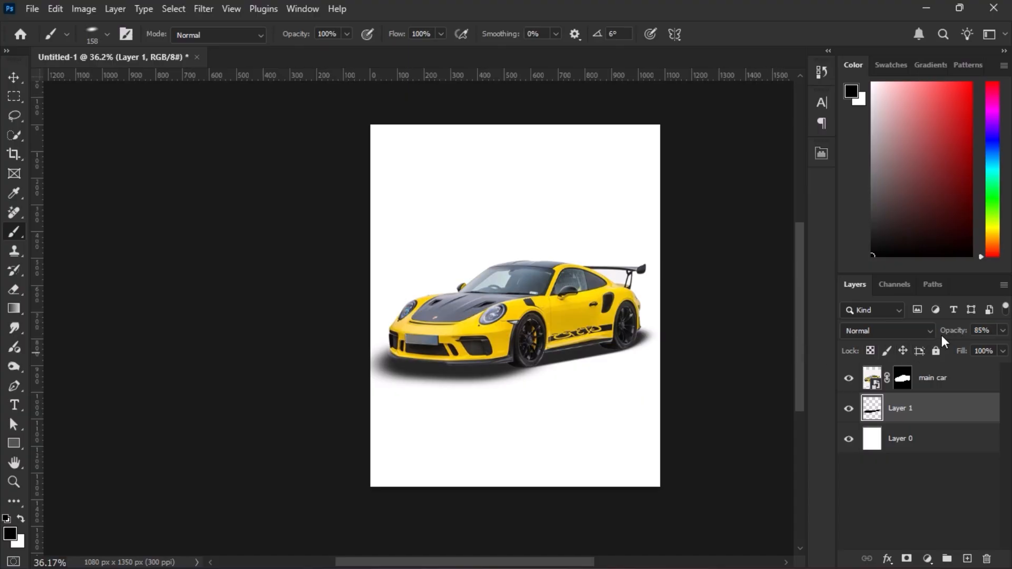
pyautogui.moveTo(950, 332); pyautogui.dragTo(956, 332)
# Draw a tall black rectangle behind the front part of the car.
pyautogui.scroll(1, 708, 348)
pyautogui.hscroll(2, 712, 349)
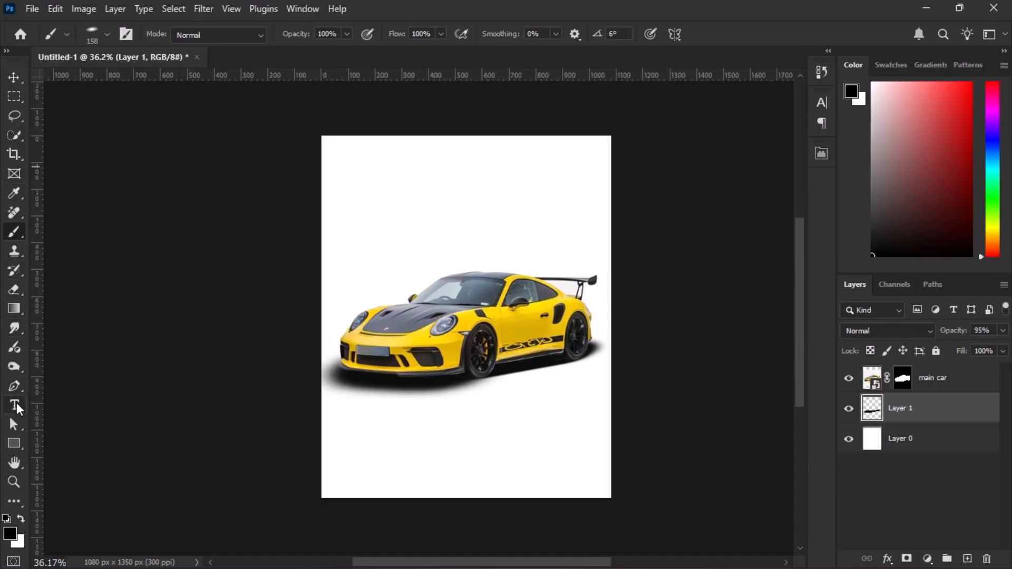
pyautogui.click(14, 442)
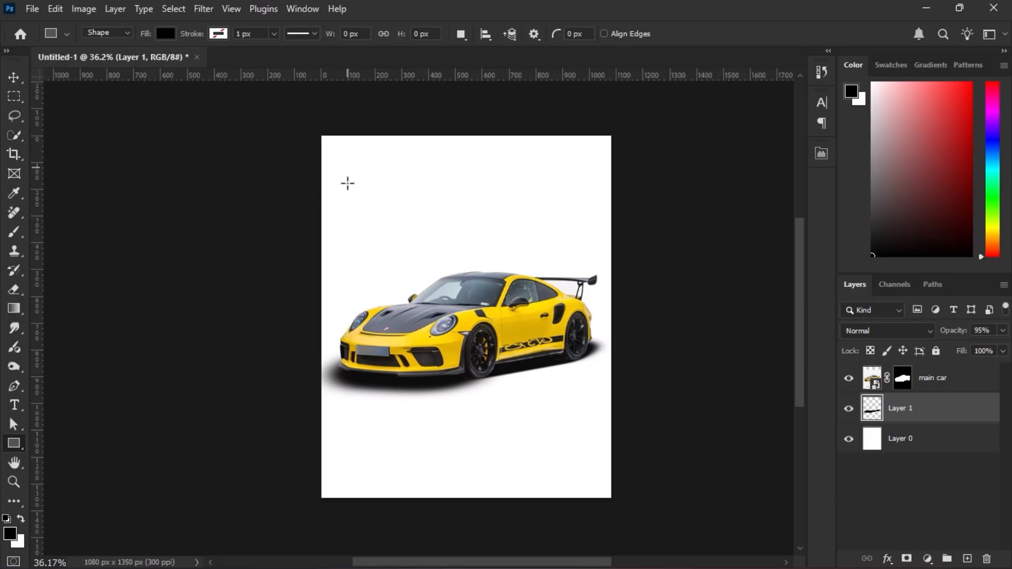
pyautogui.moveTo(353, 208); pyautogui.dragTo(422, 348)
pyautogui.click(780, 148)
# Duplicate the black rectangle twice, spacing the copies side by side behind the car.
pyautogui.click(12, 82)
pyautogui.scroll(6, 363, 332)
pyautogui.moveTo(409, 224); pyautogui.dragTo(521, 248)
pyautogui.scroll(-3, 376, 223)
pyautogui.scroll(-3, 381, 228)
# Stretch the rectangle behind the spoiler upward to 137.26% height and the middle one to an intermediate height.
pyautogui.moveTo(510, 193); pyautogui.dragTo(510, 144)
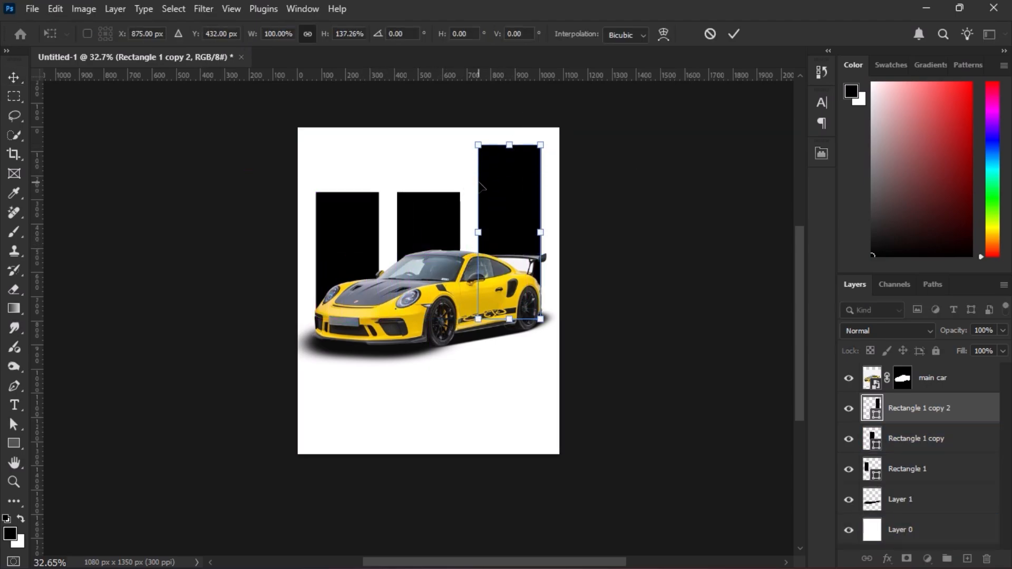
pyautogui.press('Return')
pyautogui.click(430, 215)
pyautogui.moveTo(433, 186); pyautogui.dragTo(433, 162)
pyautogui.press('Return')
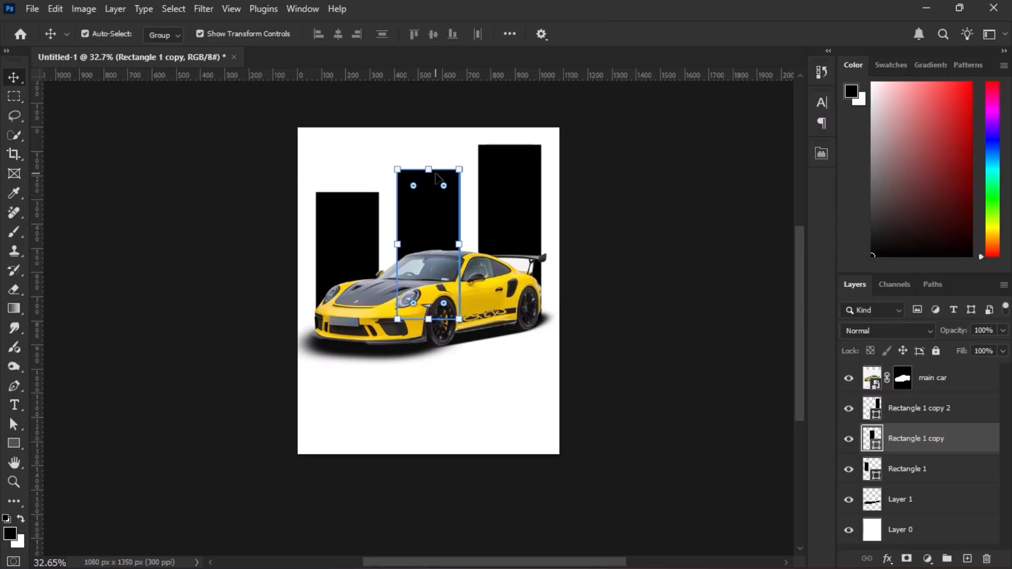
# Move the two outer rectangles inward to narrow the gaps beside the middle rectangle.
pyautogui.keyDown('shift'); pyautogui.click(500, 227); pyautogui.keyUp('shift')
pyautogui.moveTo(500, 227); pyautogui.dragTo(501, 223)
pyautogui.click(661, 251)
pyautogui.scroll(6, 477, 183)
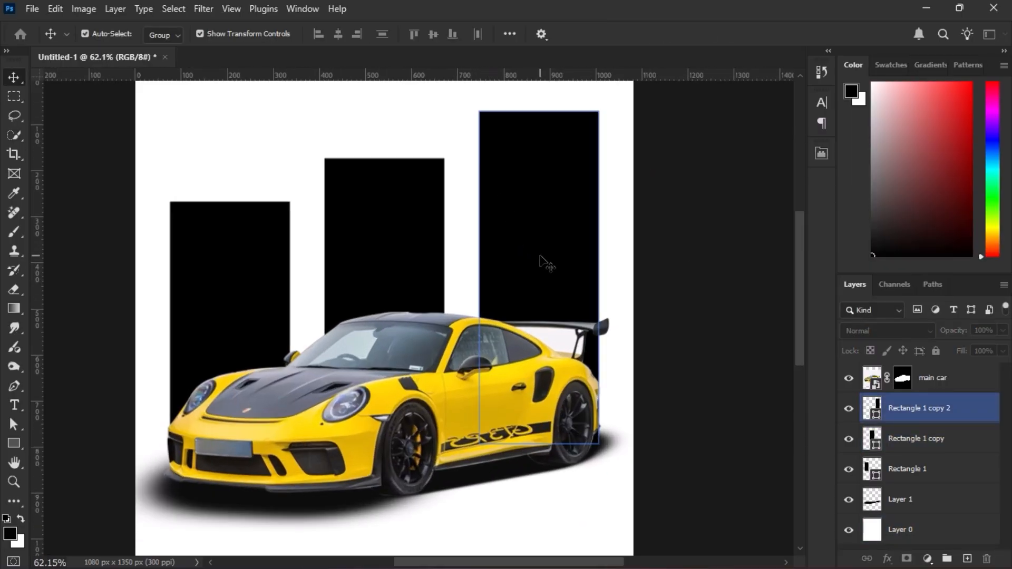
pyautogui.moveTo(541, 257); pyautogui.dragTo(522, 259)
pyautogui.moveTo(217, 287); pyautogui.dragTo(235, 284)
# Group the three rectangle layers.
pyautogui.keyDown('shift'); pyautogui.click(911, 459); pyautogui.keyUp('shift')
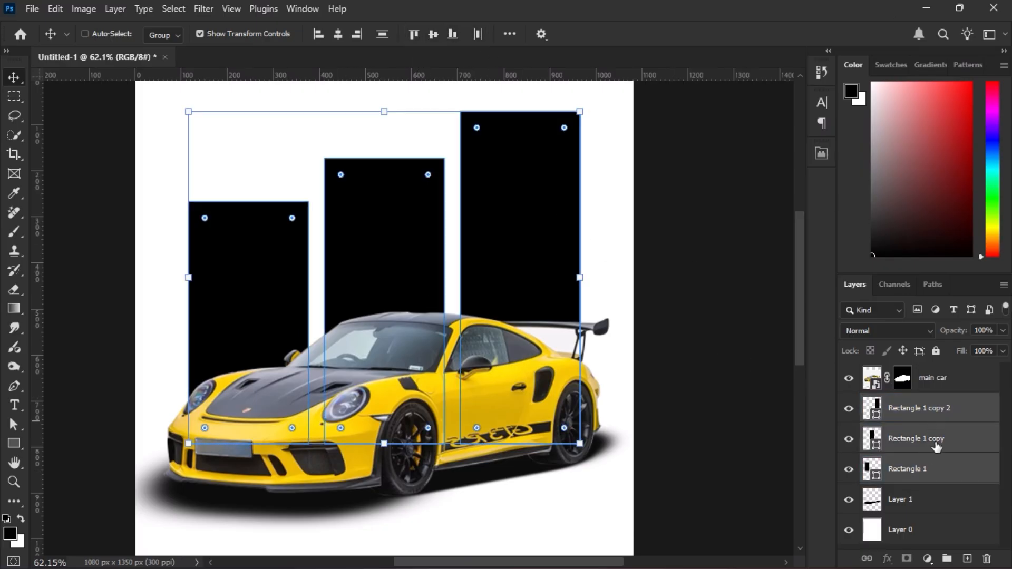
pyautogui.hotkey('ctrl', 'g')
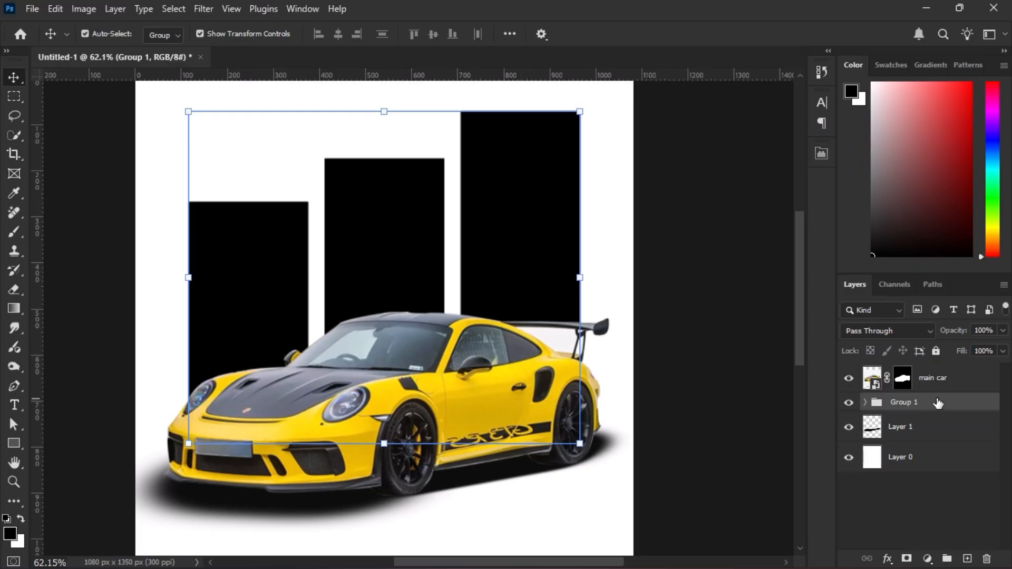
pyautogui.rightClick(938, 403)
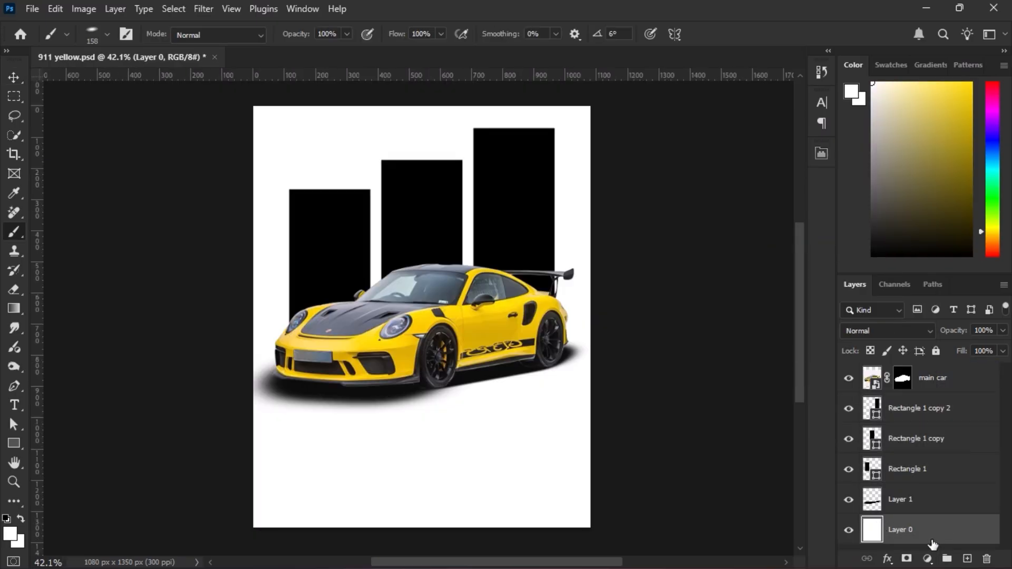
# Sample the bright yellow from the car's front bodywork, fill the background layer with it, and save the document.
pyautogui.scroll(3, 360, 342)
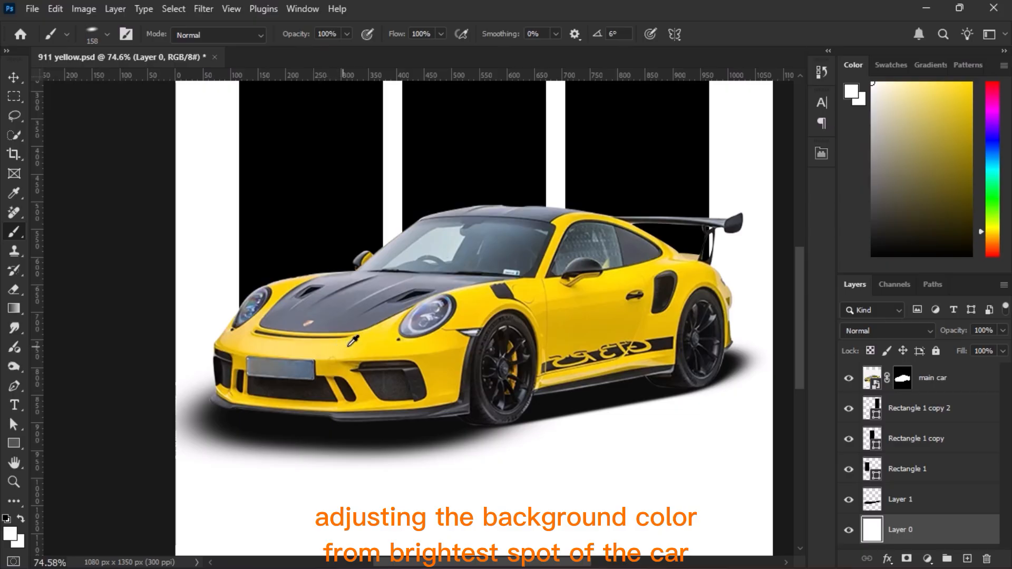
pyautogui.keyDown('alt'); pyautogui.click(343, 343); pyautogui.keyUp('alt')
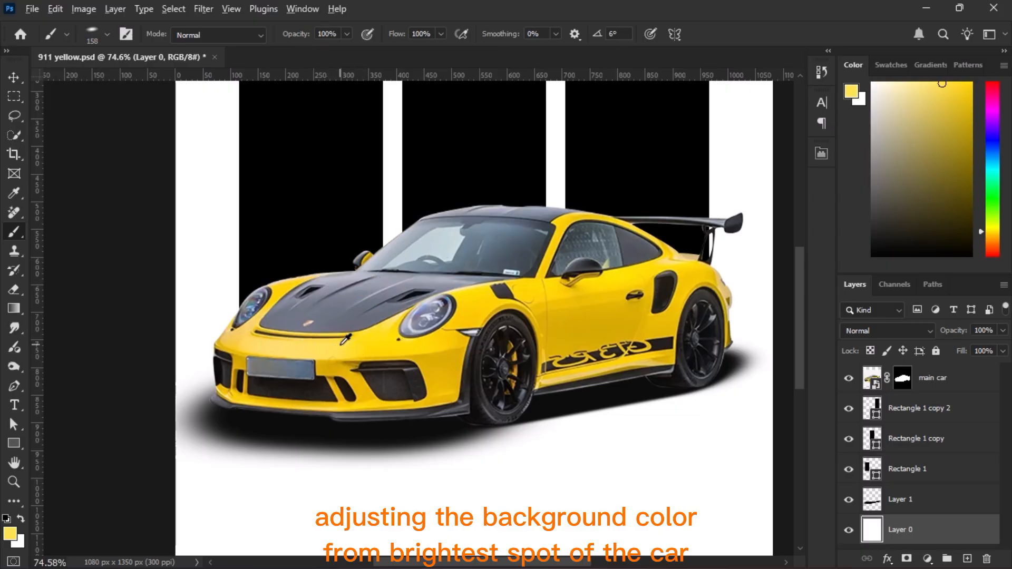
pyautogui.scroll(-4, 343, 345)
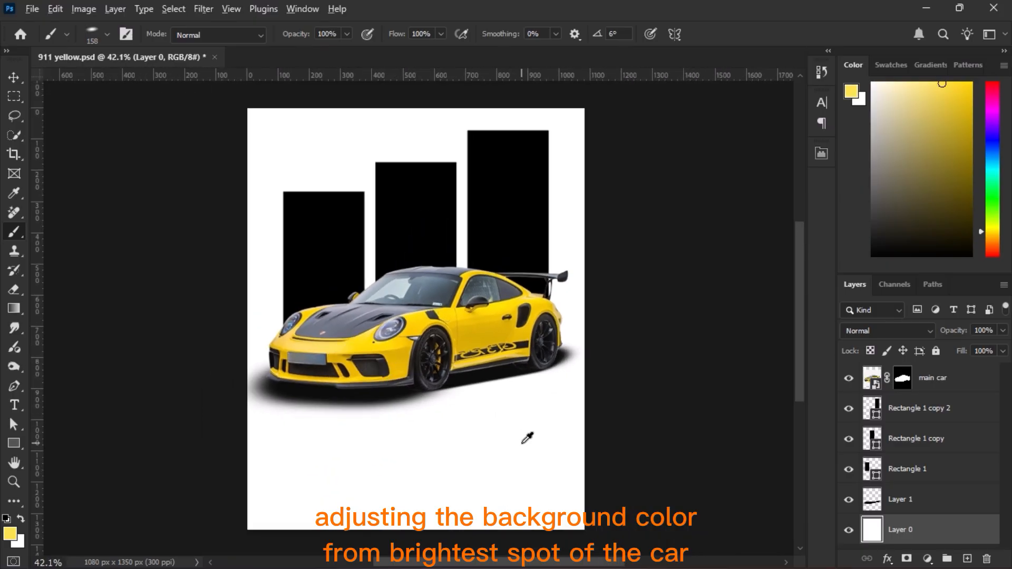
pyautogui.hotkey('alt', 'BackSpace')
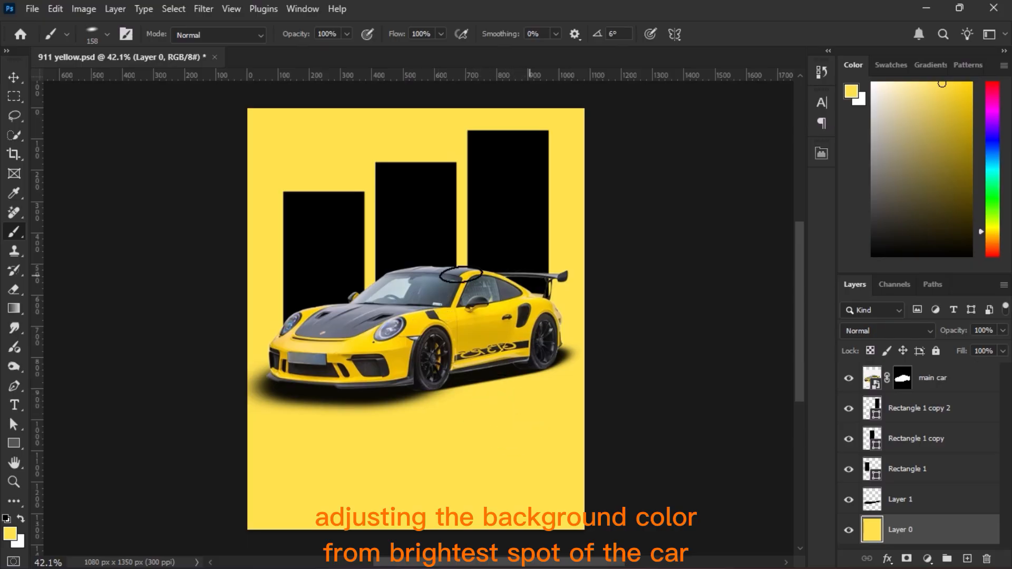
pyautogui.hotkey('ctrl', 's')
# Select a rectangular area around the rear half of the car on the main car layer and try copying it to a new layer.
pyautogui.press('v')
pyautogui.click(935, 380)
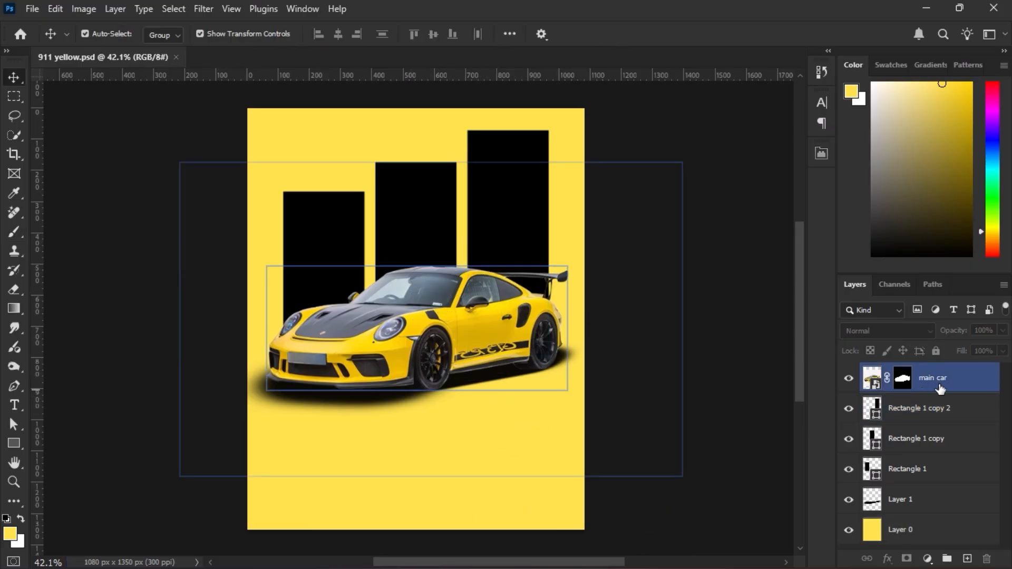
pyautogui.click(16, 97)
pyautogui.scroll(5, 610, 357)
pyautogui.moveTo(607, 157); pyautogui.dragTo(366, 496)
pyautogui.hotkey('ctrl', 'j')
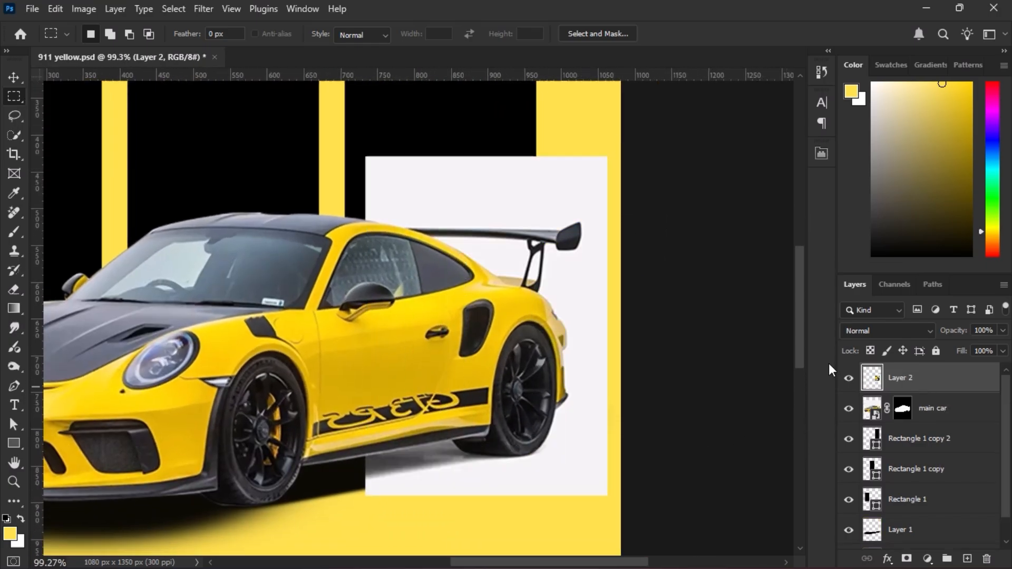
pyautogui.hotkey('ctrl', 'z')
# Rasterize the main car layer and apply its layer mask.
pyautogui.rightClick(902, 377)
pyautogui.rightClick(965, 375)
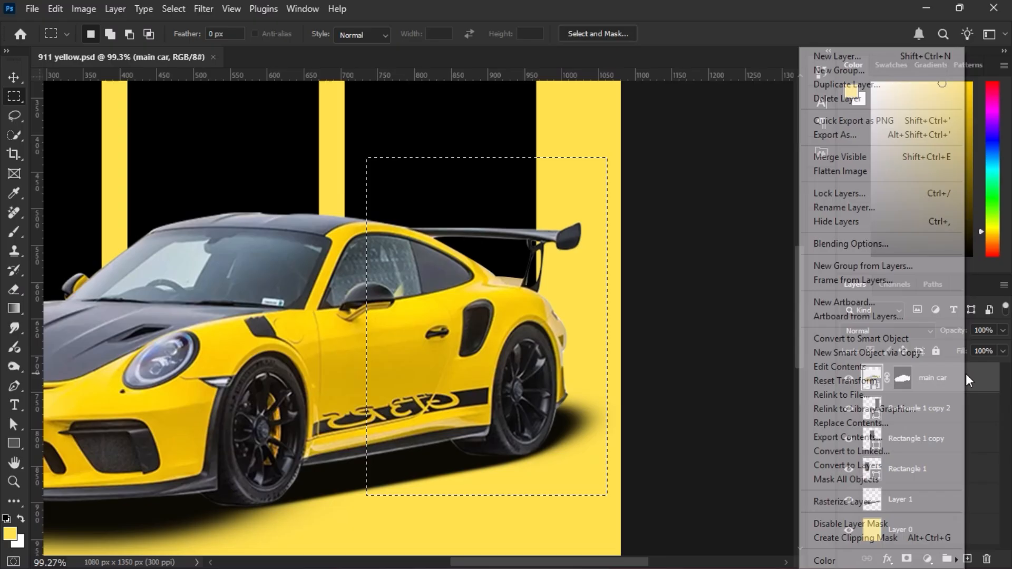
pyautogui.rightClick(903, 378)
pyautogui.click(901, 414)
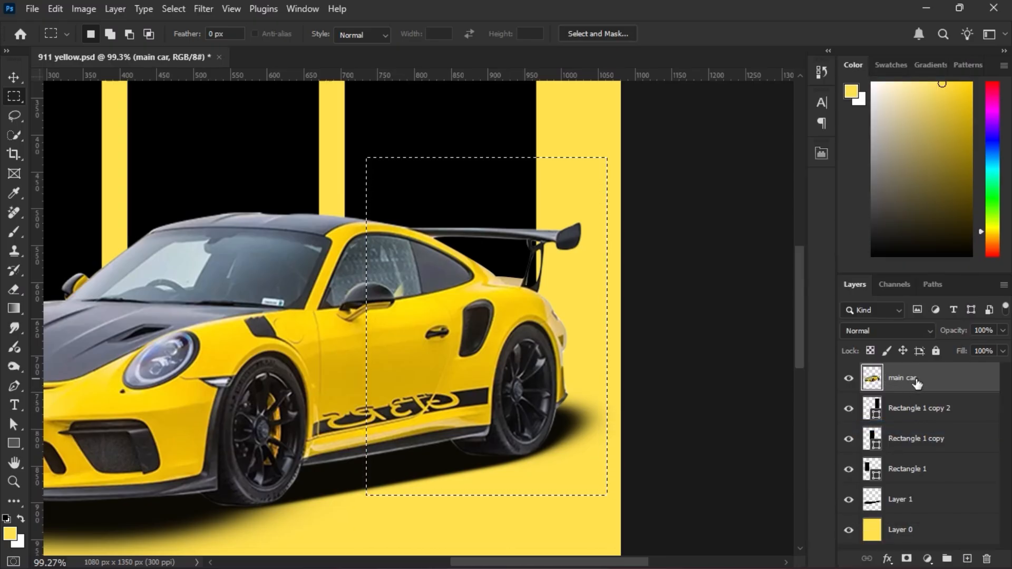
# Copy the selected rear section to a new layer below the main car layer and move it up over the tallest rectangle.
pyautogui.hotkey('ctrl', 'j')
pyautogui.scroll(-9, 415, 321)
pyautogui.click(18, 81)
pyautogui.moveTo(415, 321); pyautogui.dragTo(457, 256)
pyautogui.moveTo(917, 378); pyautogui.dragTo(931, 456)
pyautogui.keyDown('alt'); pyautogui.click(913, 421); pyautogui.keyUp('alt')
pyautogui.scroll(2, 543, 245)
pyautogui.hotkey('ctrl', 'z')
pyautogui.keyDown('alt'); pyautogui.click(935, 423); pyautogui.keyUp('alt')
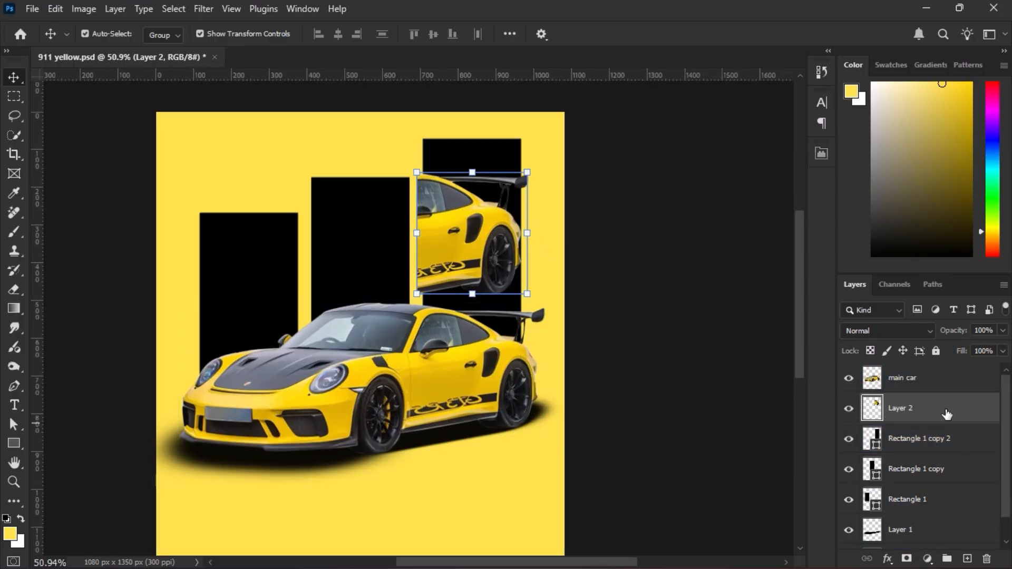
# Stack the rear section directly above the shortest rectangle's layer, place it over that rectangle and clip it to the shape.
pyautogui.moveTo(946, 414); pyautogui.dragTo(931, 480)
pyautogui.press('ctrl')
pyautogui.moveTo(425, 253); pyautogui.dragTo(208, 295)
pyautogui.moveTo(315, 384); pyautogui.dragTo(590, 403)
pyautogui.scroll(3, 590, 403)
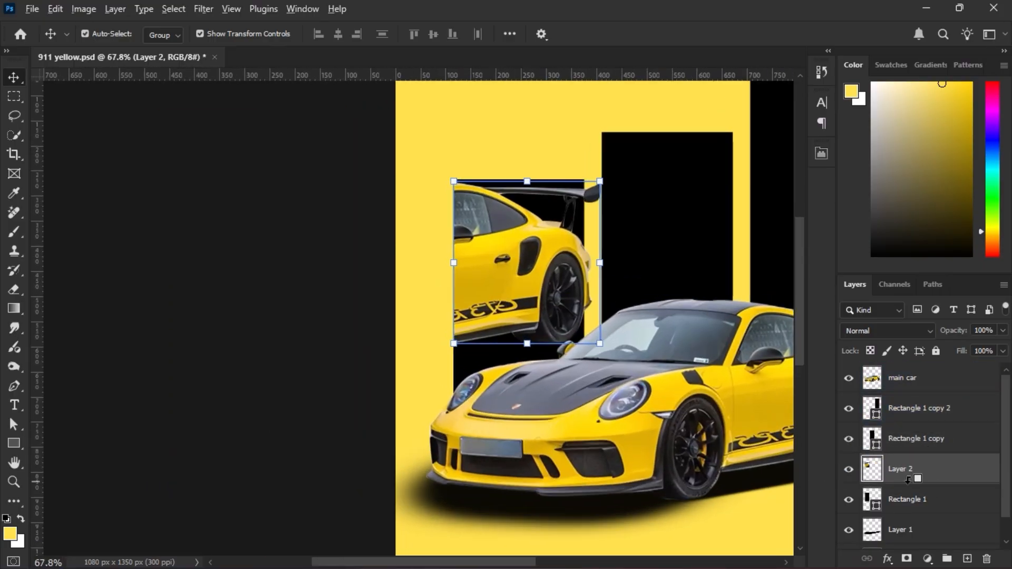
pyautogui.keyDown('alt'); pyautogui.click(949, 484); pyautogui.keyUp('alt')
# Enlarge the clipped rear section and shift it left so the wheel and spoiler sit inside the shortest rectangle.
pyautogui.moveTo(527, 344); pyautogui.dragTo(527, 384)
pyautogui.moveTo(527, 323); pyautogui.dragTo(460, 322)
pyautogui.scroll(-2, 491, 309)
pyautogui.moveTo(467, 169); pyautogui.dragTo(469, 195)
pyautogui.moveTo(496, 271); pyautogui.dragTo(520, 285)
pyautogui.press('Return')
pyautogui.moveTo(601, 293); pyautogui.dragTo(374, 288)
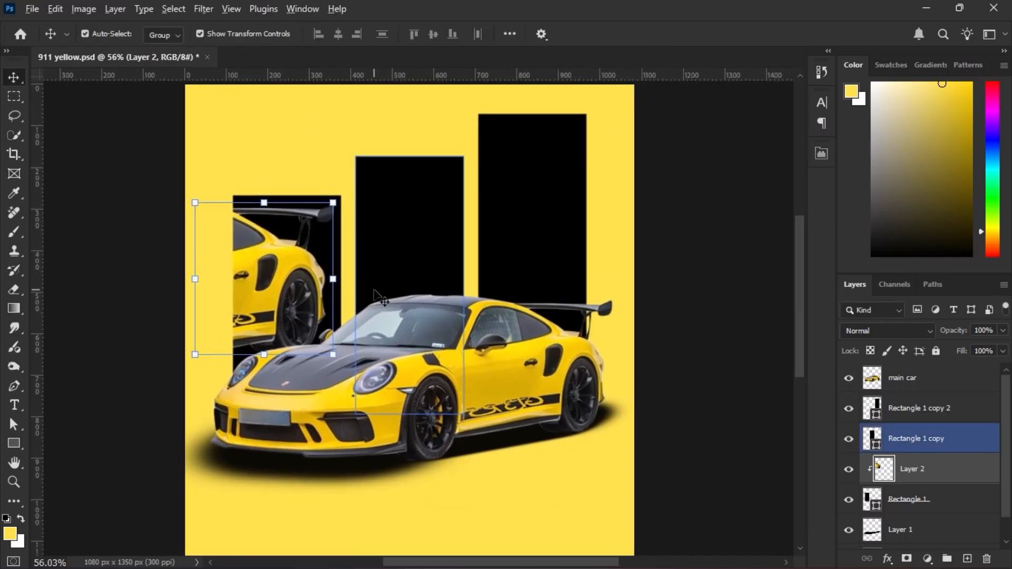
pyautogui.scroll(-2, 375, 288)
pyautogui.moveTo(445, 356); pyautogui.dragTo(461, 349)
# Select a rectangular area around the middle and front part of the main car and copy it to a new layer.
pyautogui.click(902, 377)
pyautogui.press('m')
pyautogui.scroll(5, 528, 207)
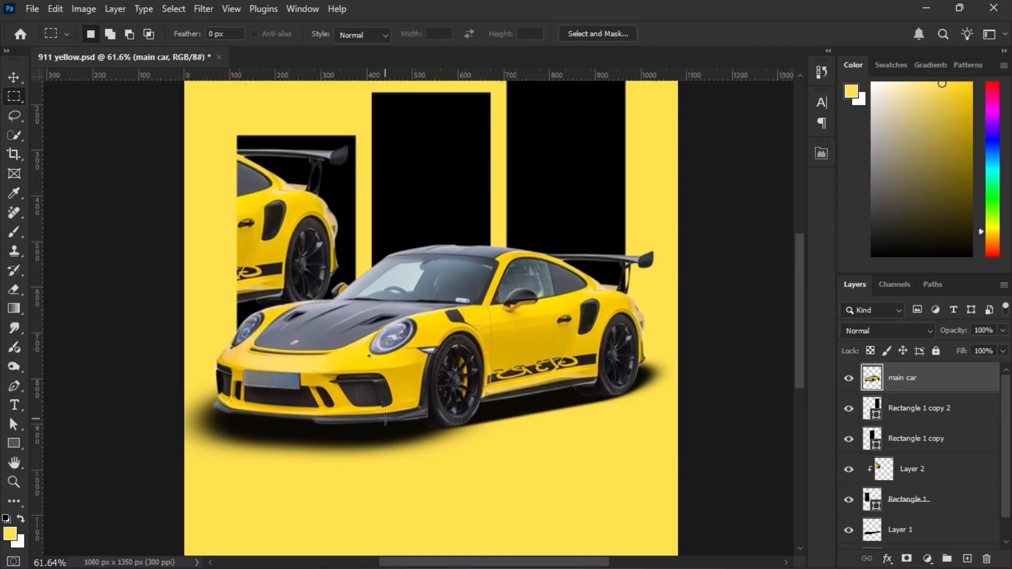
pyautogui.moveTo(528, 207); pyautogui.dragTo(289, 470)
pyautogui.hotkey('ctrl', 'j')
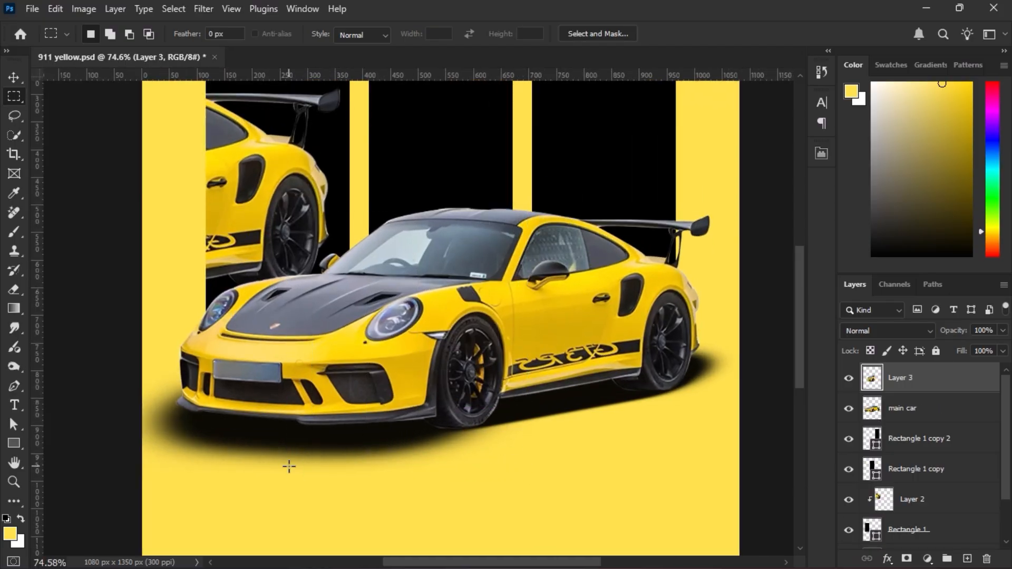
# Place the front section's layer below the main car, position it over the tallest rectangle and clip it to that shape.
pyautogui.scroll(-5, 270, 305)
pyautogui.press('v')
pyautogui.moveTo(900, 378); pyautogui.dragTo(900, 417)
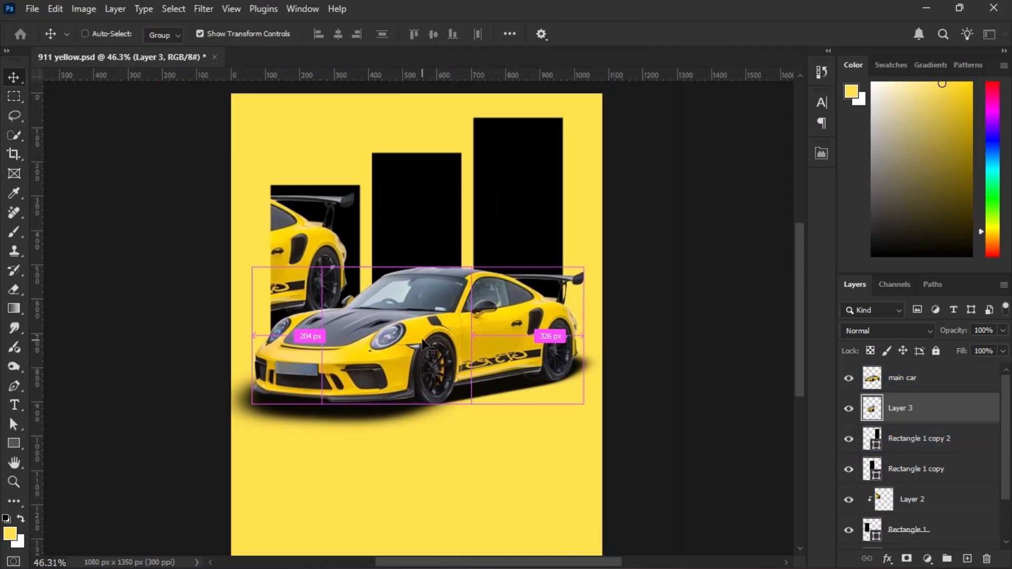
pyautogui.moveTo(426, 339); pyautogui.dragTo(534, 212)
pyautogui.hotkey('ctrl', 'alt', 'g')
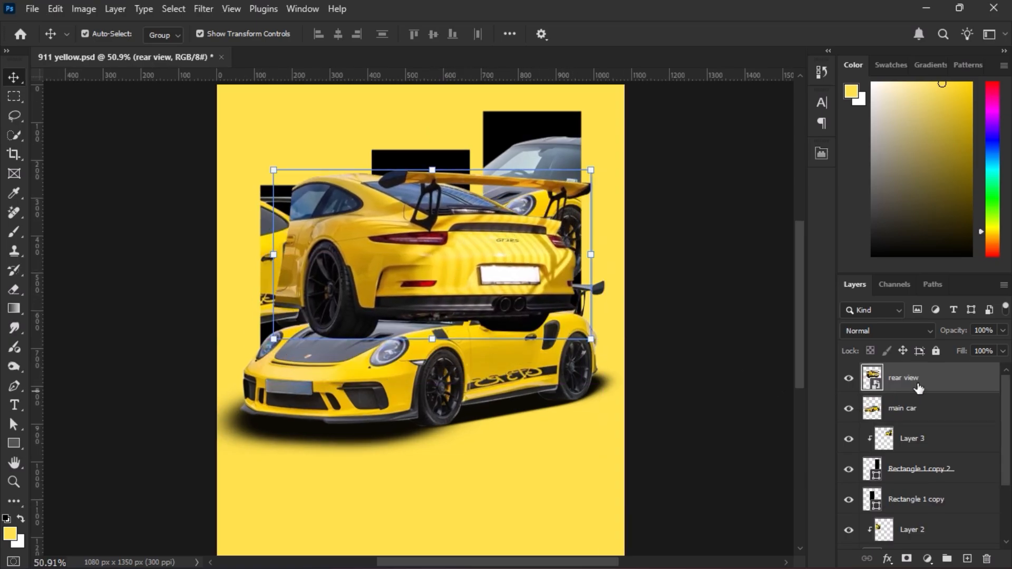
# Clip the rear view image to the middle rectangle, scale it to 68% and position the car's tail inside the frame.
pyautogui.moveTo(915, 382); pyautogui.dragTo(929, 495)
pyautogui.hotkey('ctrl', 'alt', 'g')
pyautogui.moveTo(444, 252); pyautogui.dragTo(440, 230)
pyautogui.hotkey('ctrl', 't')
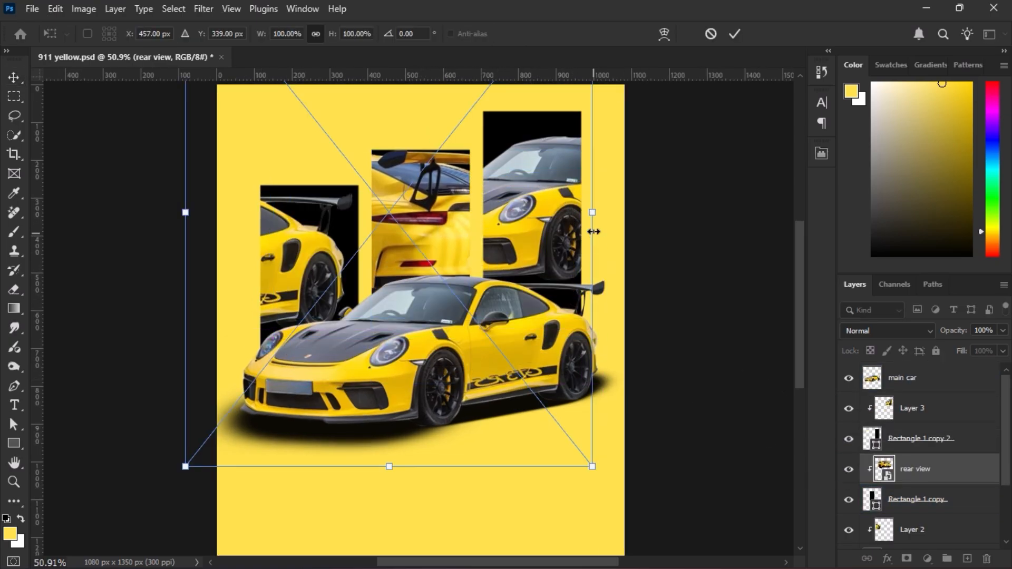
pyautogui.moveTo(590, 219); pyautogui.dragTo(426, 236)
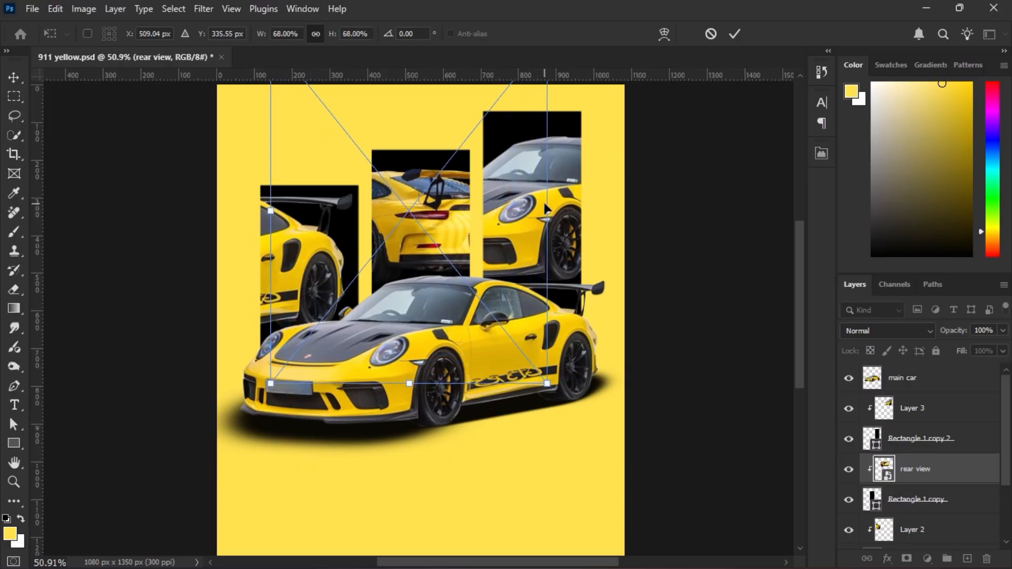
pyautogui.press('Return')
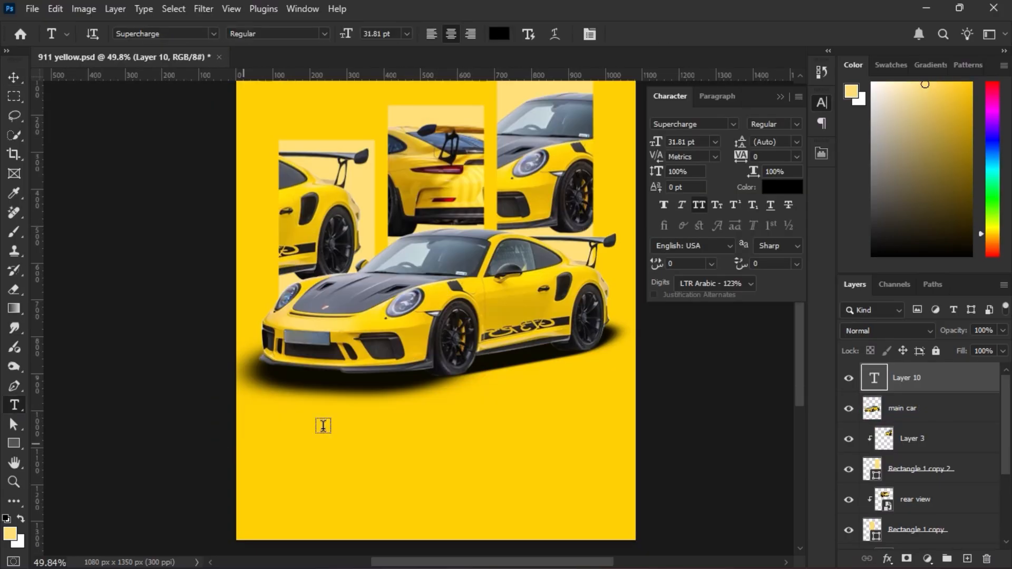
# Add the title PORSCHE 911 in 29.04 pt Supercharge and position it centrally below the main car.
pyautogui.click(363, 428)
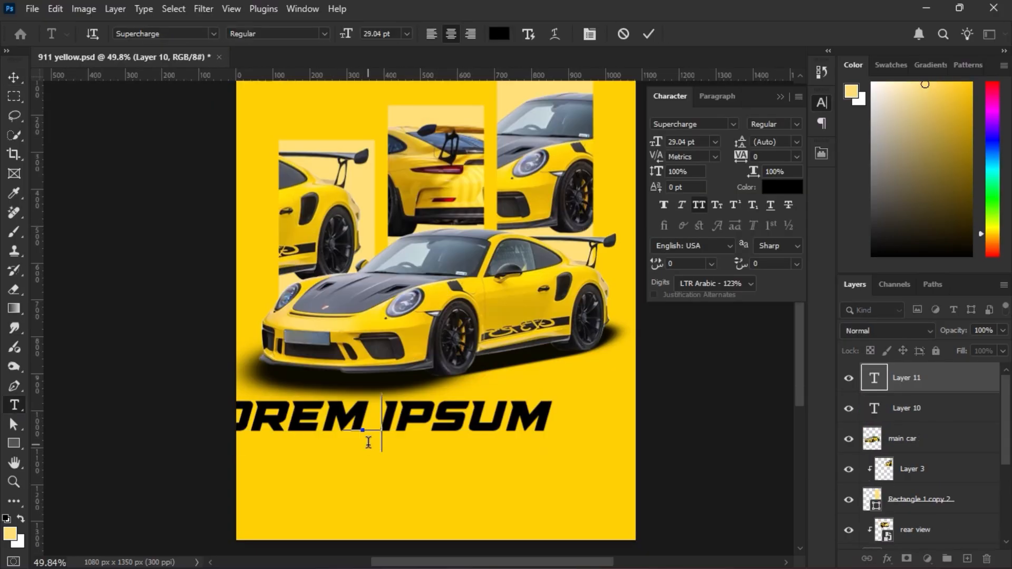
pyautogui.write('PORSCHE 911')
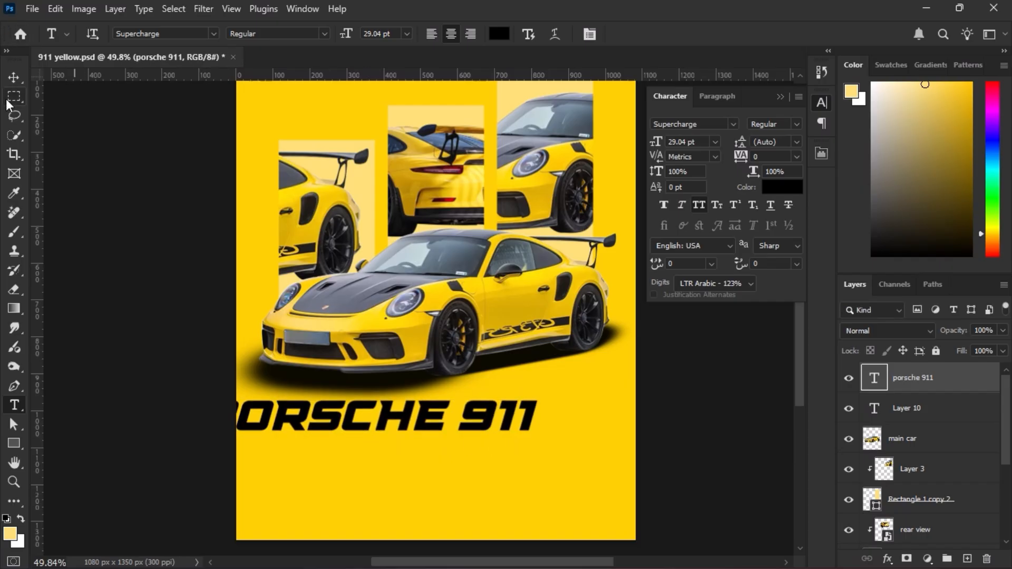
pyautogui.click(14, 77)
pyautogui.moveTo(435, 418); pyautogui.dragTo(497, 426)
pyautogui.scroll(-1, 532, 436)
pyautogui.scroll(1, 532, 436)
pyautogui.click(705, 409)
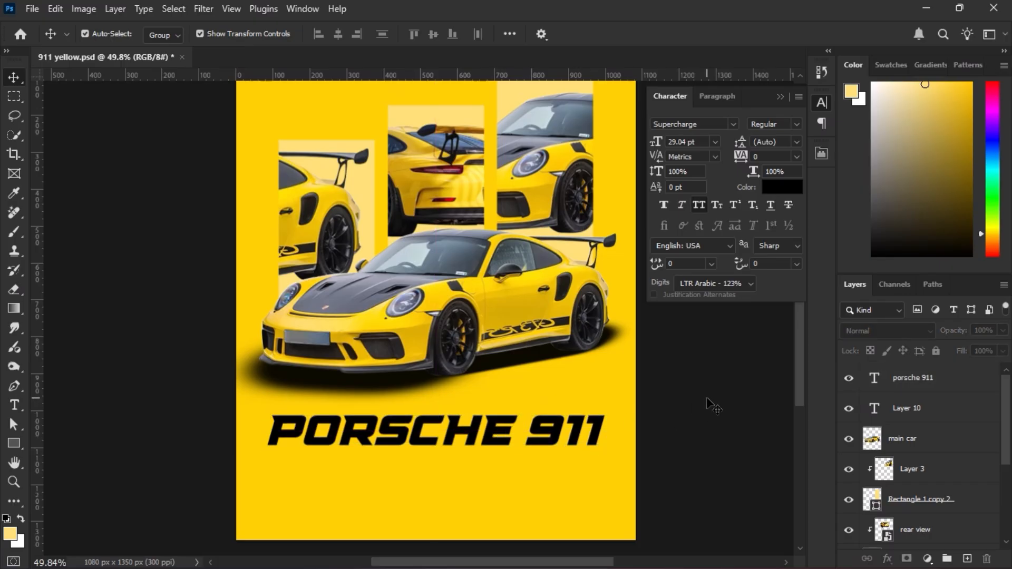
# Add the subtitle GT3 RS at 9 pt below the PORSCHE 911 title.
pyautogui.press('t')
pyautogui.scroll(-1, 429, 475)
pyautogui.click(395, 425)
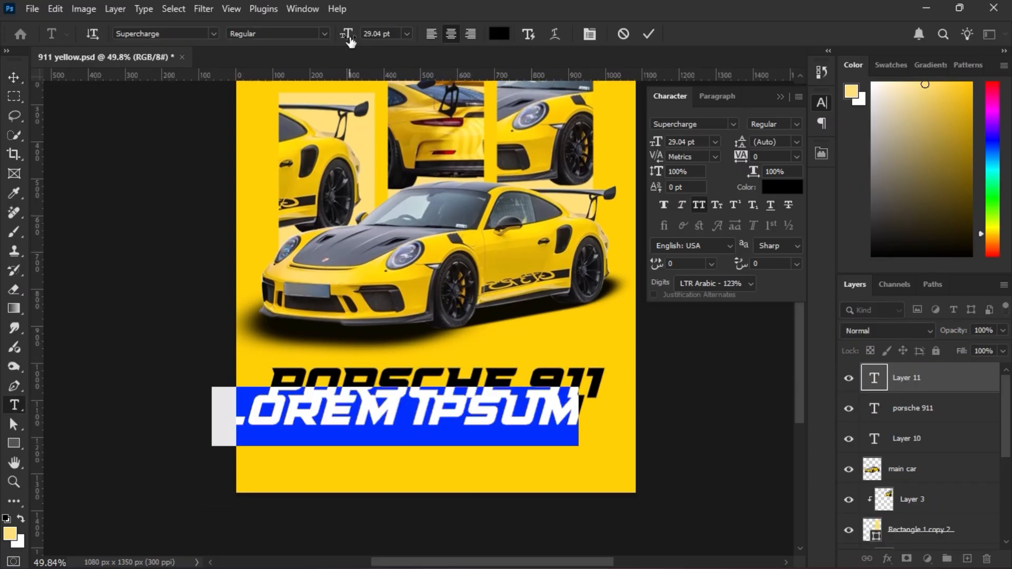
pyautogui.moveTo(348, 38); pyautogui.dragTo(328, 36)
pyautogui.write('GT')
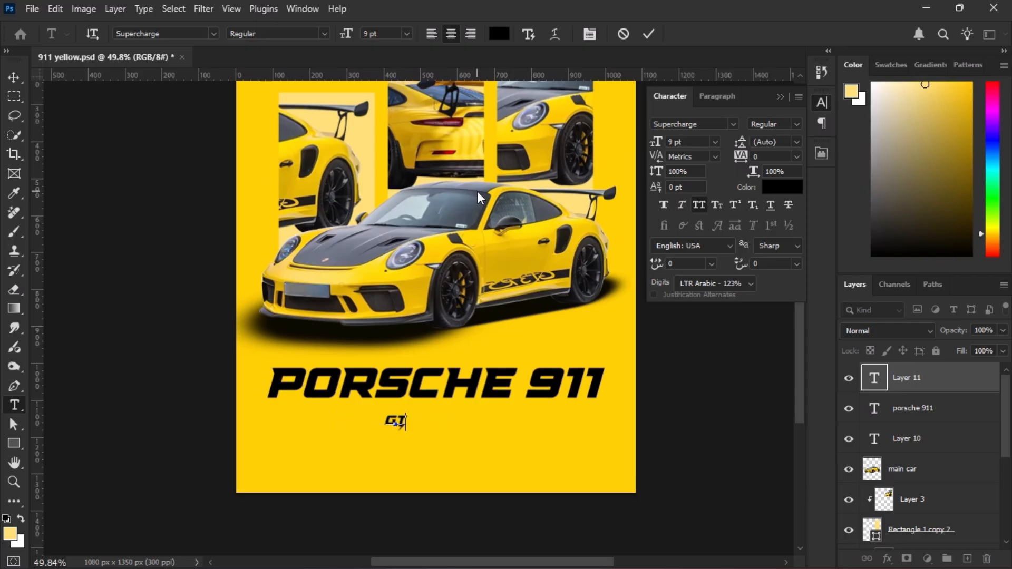
pyautogui.write('3 RS')
pyautogui.hotkey('ctrl', 'Return')
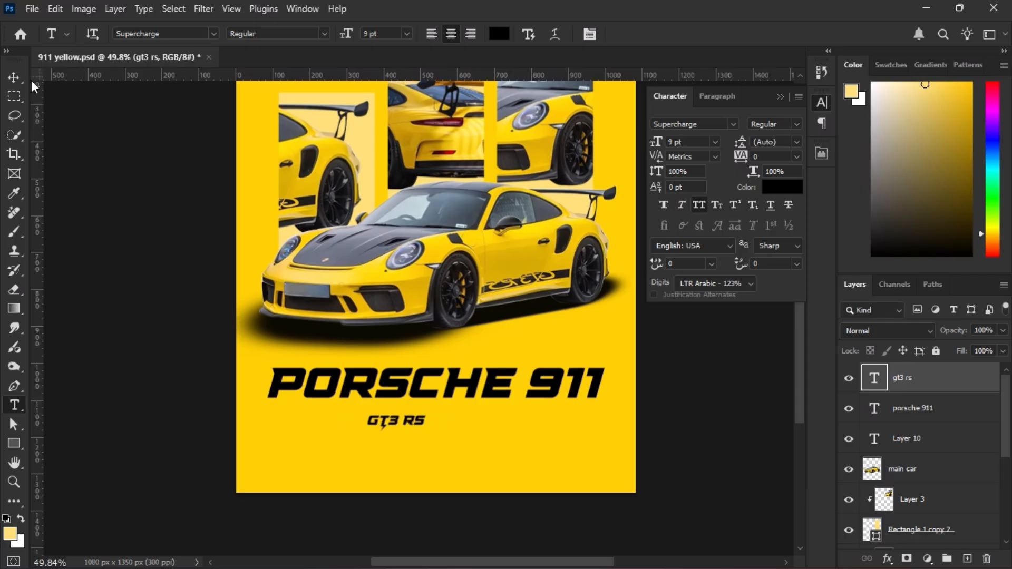
# Center the GT3 RS subtitle horizontally on the canvas and move it up close beneath the title.
pyautogui.press('v')
pyautogui.hotkey('ctrl', 'a')
pyautogui.click(338, 35)
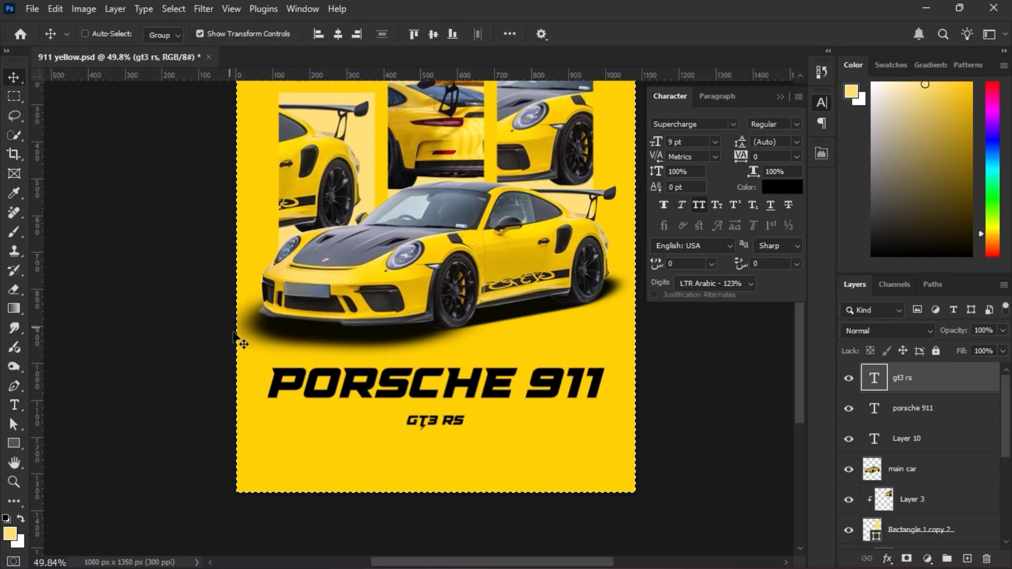
pyautogui.hotkey('ctrl', 'd')
pyautogui.moveTo(449, 420); pyautogui.dragTo(447, 415)
pyautogui.press('Down')
pyautogui.press('Down')
pyautogui.press('Down')
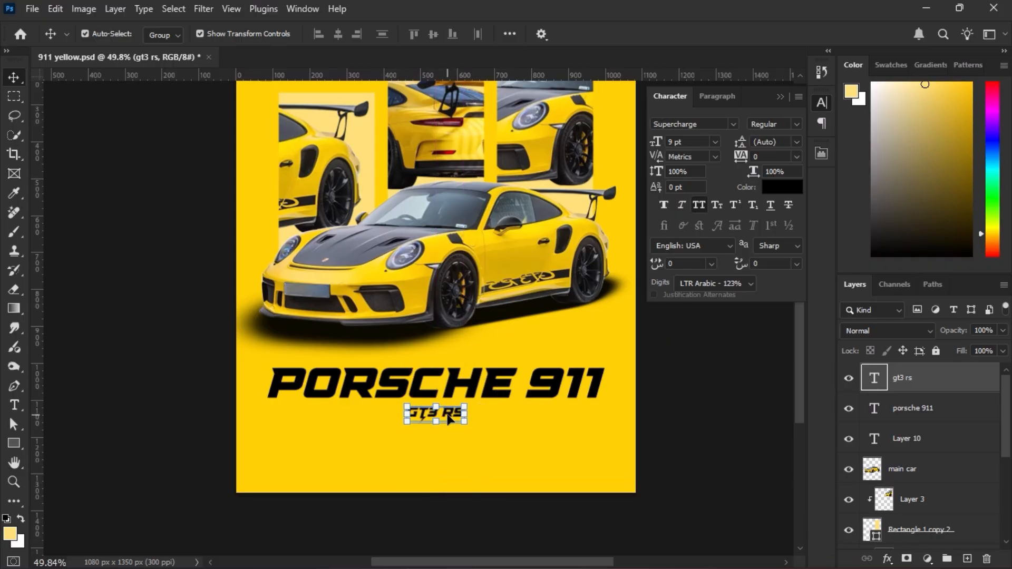
pyautogui.click(751, 356)
# Set the GT3 RS subtitle's font to MV Boli and center it horizontally on the canvas again.
pyautogui.scroll(-2, 649, 368)
pyautogui.scroll(-2, 650, 375)
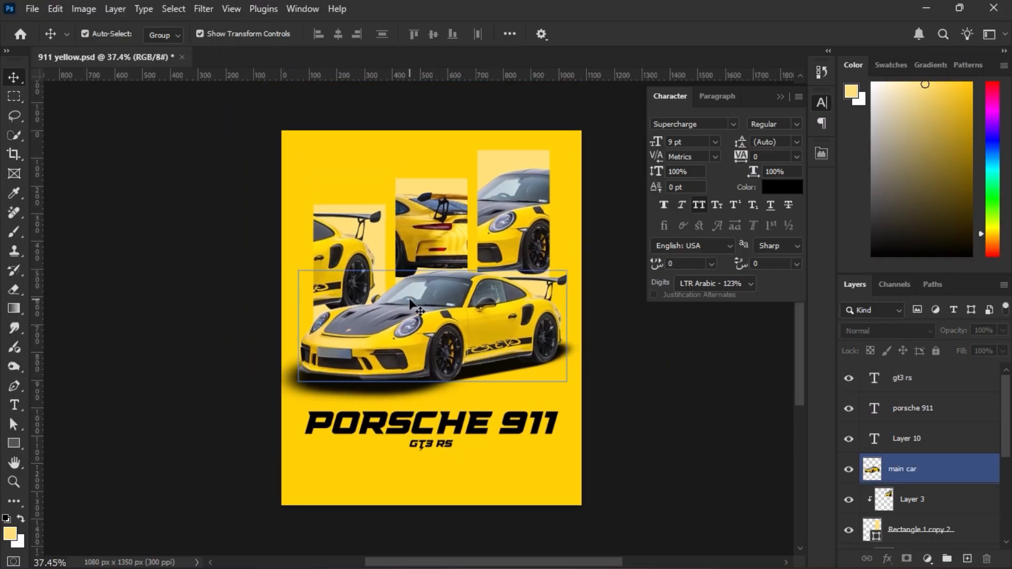
pyautogui.click(442, 446)
pyautogui.scroll(4, 450, 484)
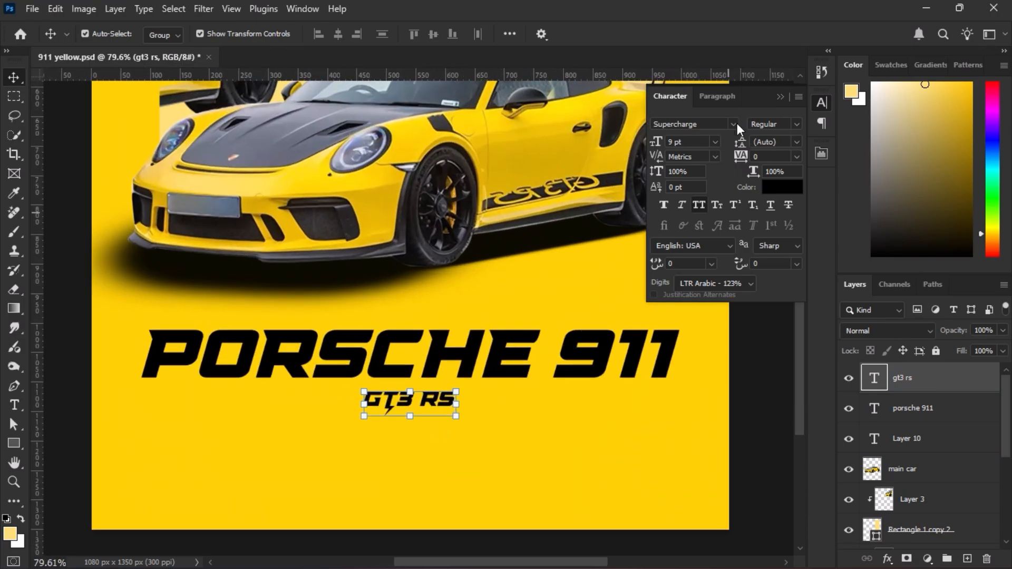
pyautogui.click(737, 124)
pyautogui.click(786, 339)
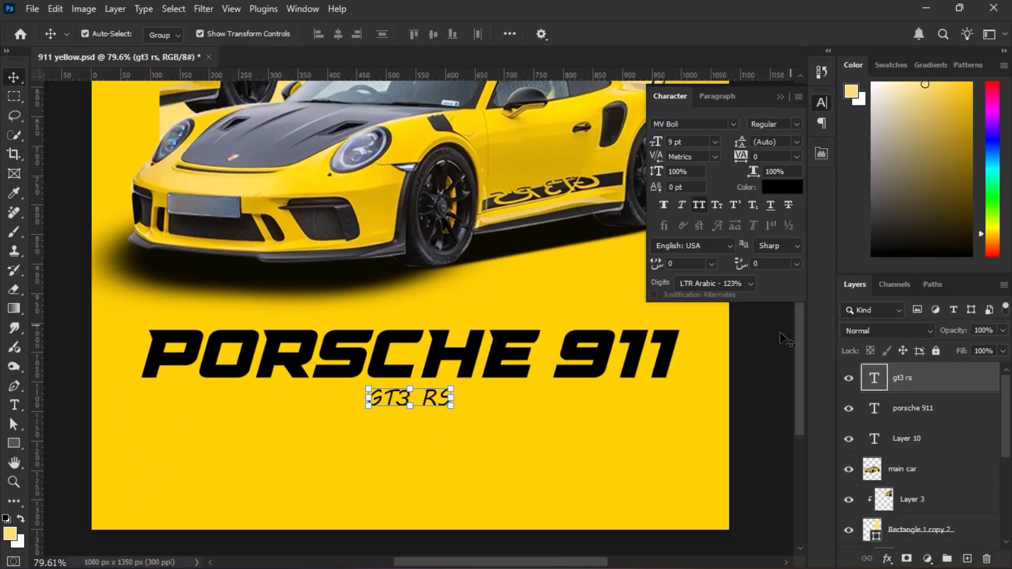
pyautogui.click(782, 97)
pyautogui.hotkey('ctrl', 'a')
pyautogui.click(338, 35)
pyautogui.hotkey('ctrl', 'd')
pyautogui.scroll(-5, 438, 264)
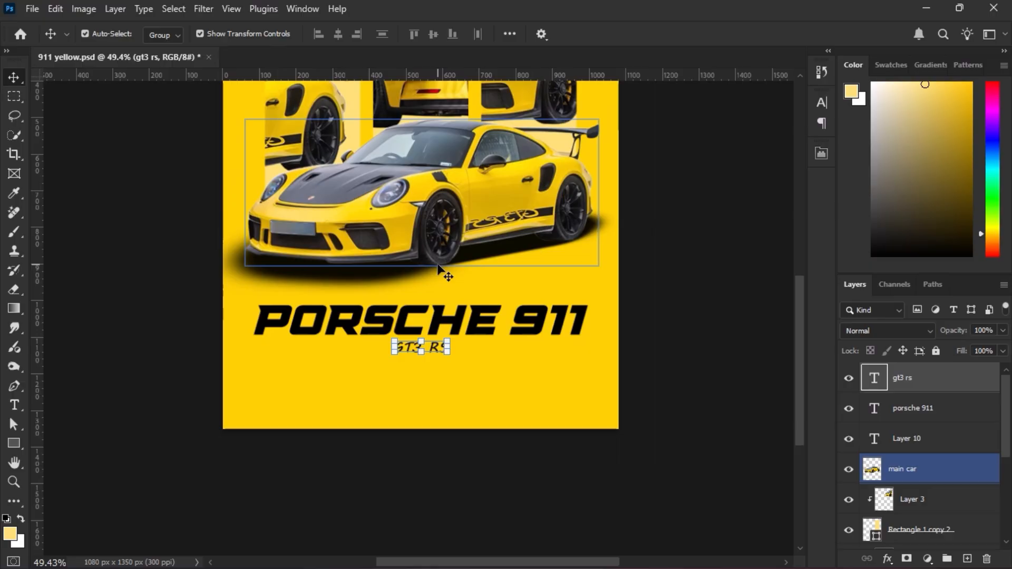
# Duplicate the PORSCHE 911 title, move the copy to the upper part of the poster and shrink it.
pyautogui.scroll(2, 438, 264)
pyautogui.scroll(-3, 438, 264)
pyautogui.scroll(3, 438, 264)
pyautogui.click(506, 426)
pyautogui.moveTo(506, 426); pyautogui.dragTo(455, 171)
pyautogui.moveTo(501, 158); pyautogui.dragTo(414, 165)
pyautogui.press('Return')
# Place the small title copy above the shortest rectangle, flush with its left edge, and scale it to just under the rectangle's width.
pyautogui.scroll(6, 422, 158)
pyautogui.moveTo(273, 179); pyautogui.dragTo(374, 335)
pyautogui.moveTo(420, 210); pyautogui.dragTo(395, 190)
pyautogui.moveTo(402, 192); pyautogui.dragTo(385, 181)
pyautogui.hotkey('ctrl', 't')
pyautogui.moveTo(465, 168); pyautogui.dragTo(442, 170)
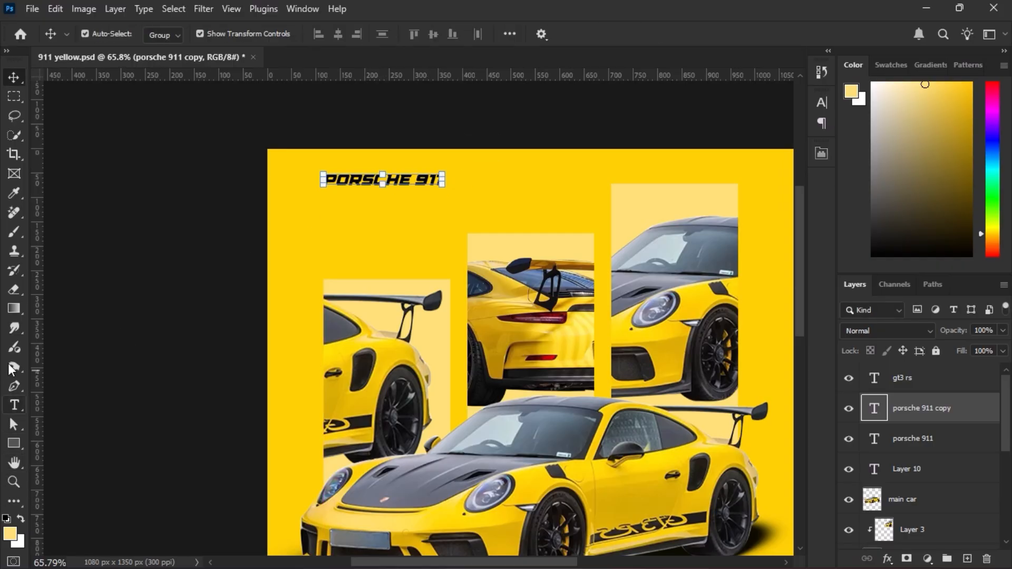
# Draw a horizontal line about 256 px long under the small title copy, with no fill and a 3 px black stroke.
pyautogui.rightClick(14, 443)
pyautogui.click(79, 506)
pyautogui.scroll(5, 323, 164)
pyautogui.click(217, 34)
pyautogui.click(157, 62)
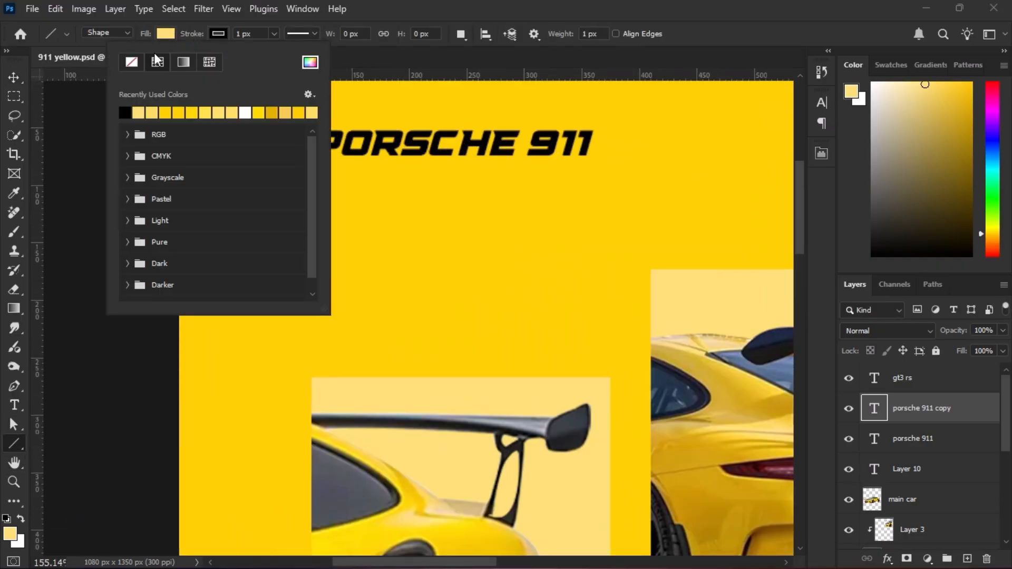
pyautogui.click(166, 34)
pyautogui.click(71, 61)
pyautogui.moveTo(315, 167); pyautogui.dragTo(595, 159)
pyautogui.doubleClick(618, 342)
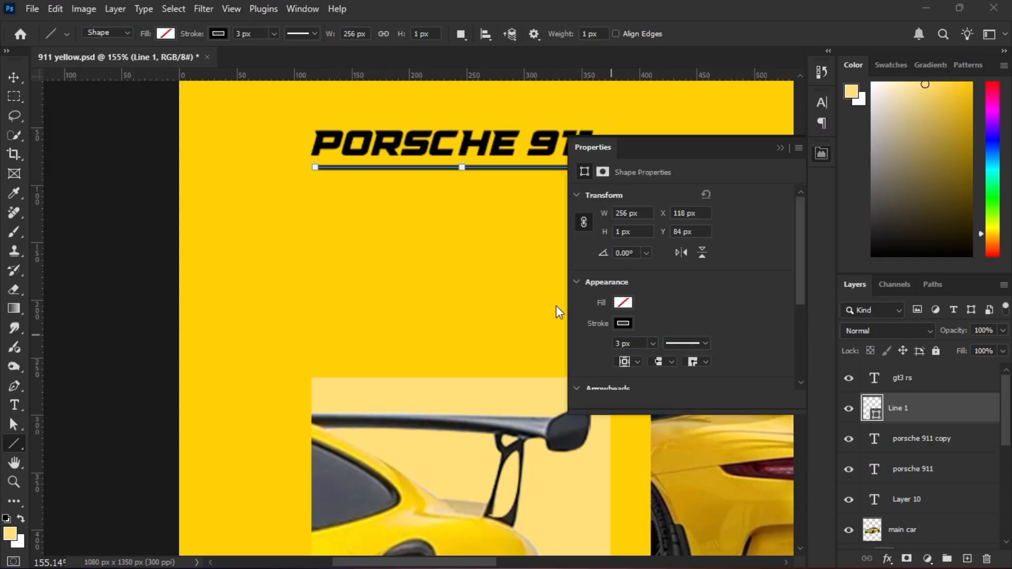
# Line up the ends of the underline with the side edges of the shortest rectangle, then deselect it.
pyautogui.press('v')
pyautogui.keyDown('ctrl'); pyautogui.click(947, 387); pyautogui.keyUp('ctrl')
pyautogui.keyDown('ctrl'); pyautogui.click(946, 387); pyautogui.keyUp('ctrl')
pyautogui.keyDown('ctrl'); pyautogui.click(942, 439); pyautogui.keyUp('ctrl')
pyautogui.click(152, 218)
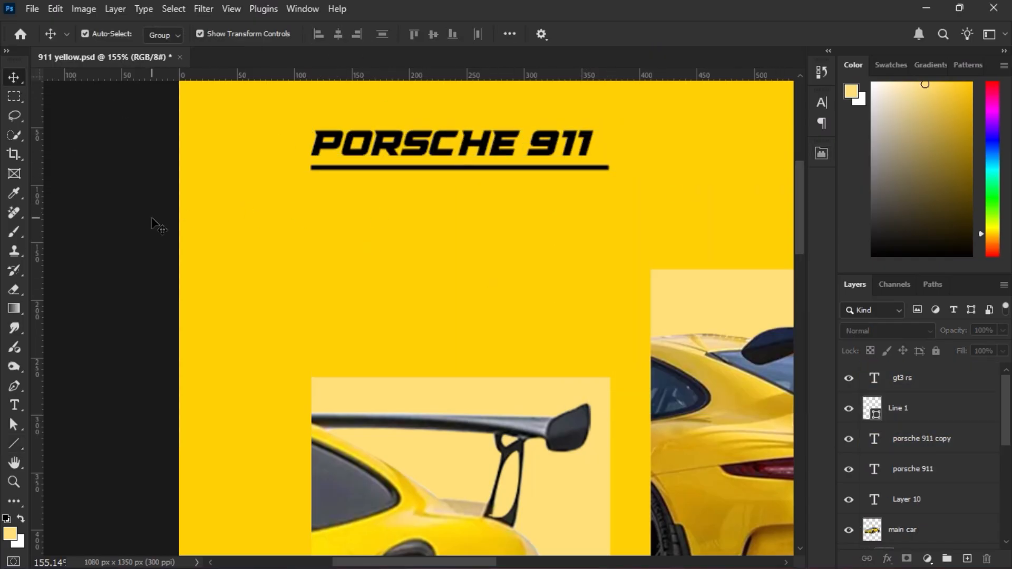
# Duplicate the GT3 RS subtitle and move the copy above the shortest rectangle in the upper part of the poster.
pyautogui.scroll(-8, 151, 218)
pyautogui.scroll(-3, 392, 271)
pyautogui.scroll(4, 465, 181)
pyautogui.scroll(-5, 466, 180)
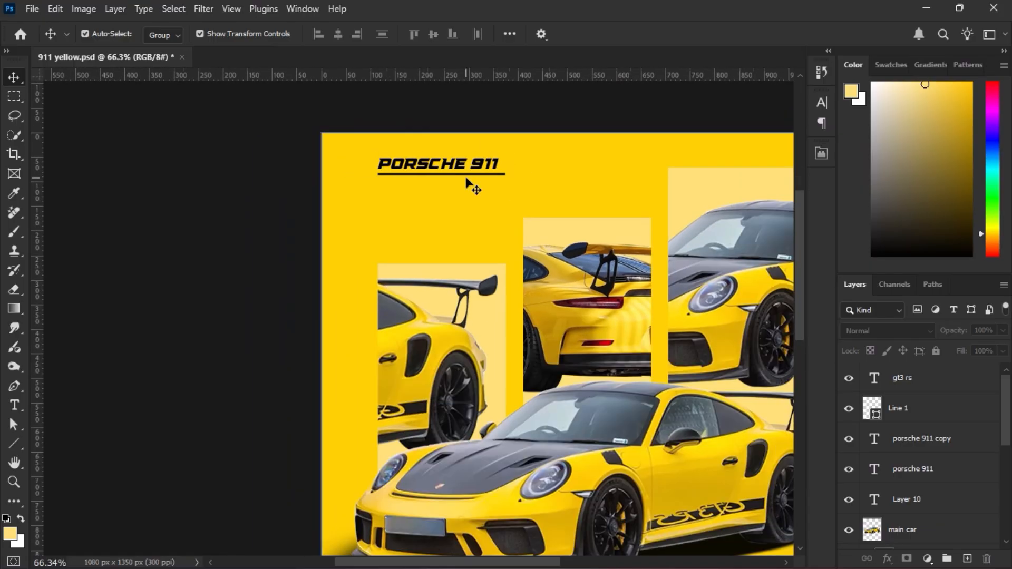
pyautogui.scroll(-1, 466, 181)
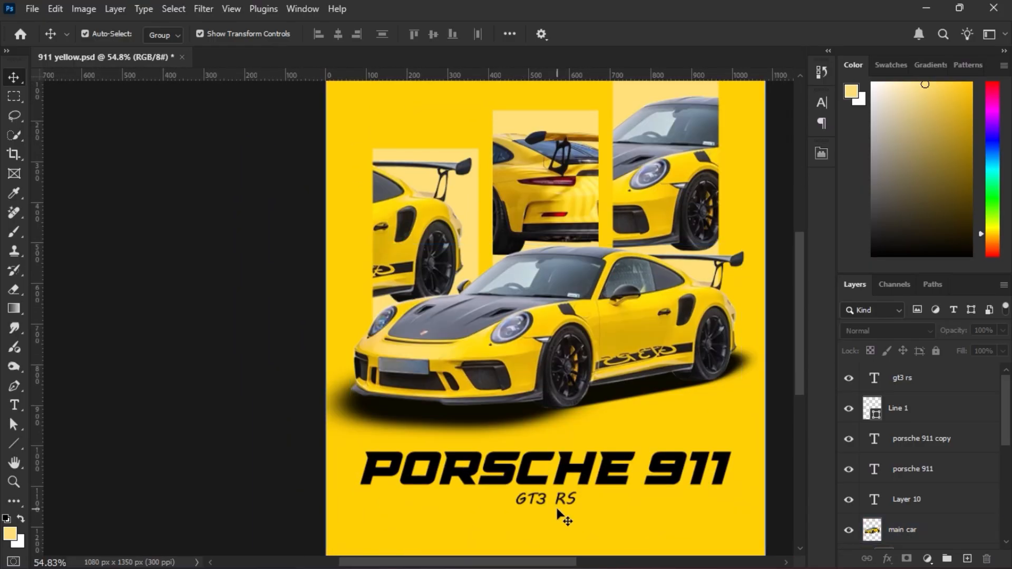
pyautogui.click(562, 499)
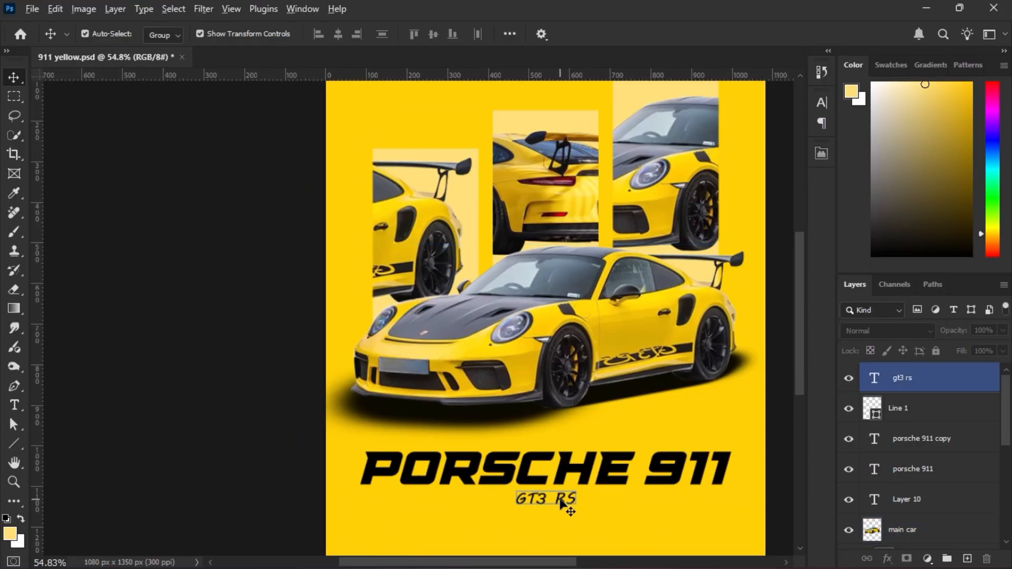
pyautogui.moveTo(560, 499); pyautogui.dragTo(431, 111)
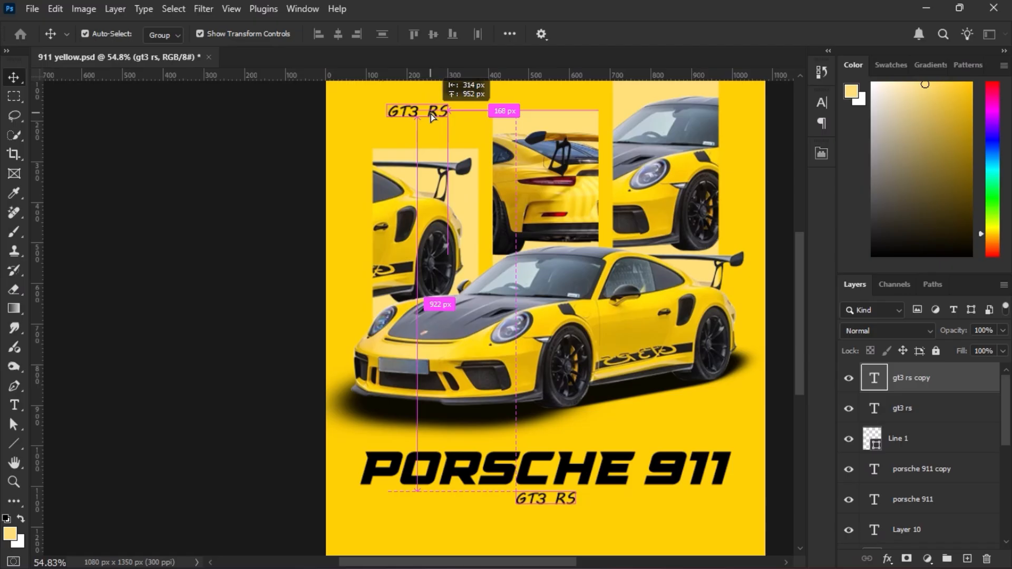
# Scale the GT3 RS copy to about 65% and place it under the header underline, flush with the line's left end.
pyautogui.moveTo(501, 282); pyautogui.dragTo(411, 217)
pyautogui.scroll(7, 499, 343)
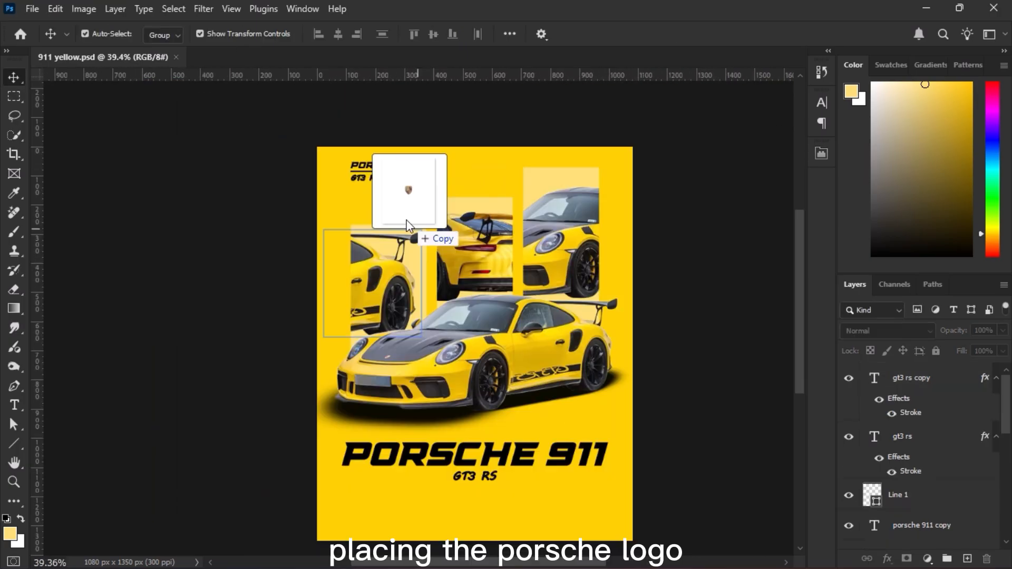
pyautogui.moveTo(411, 230); pyautogui.dragTo(594, 261)
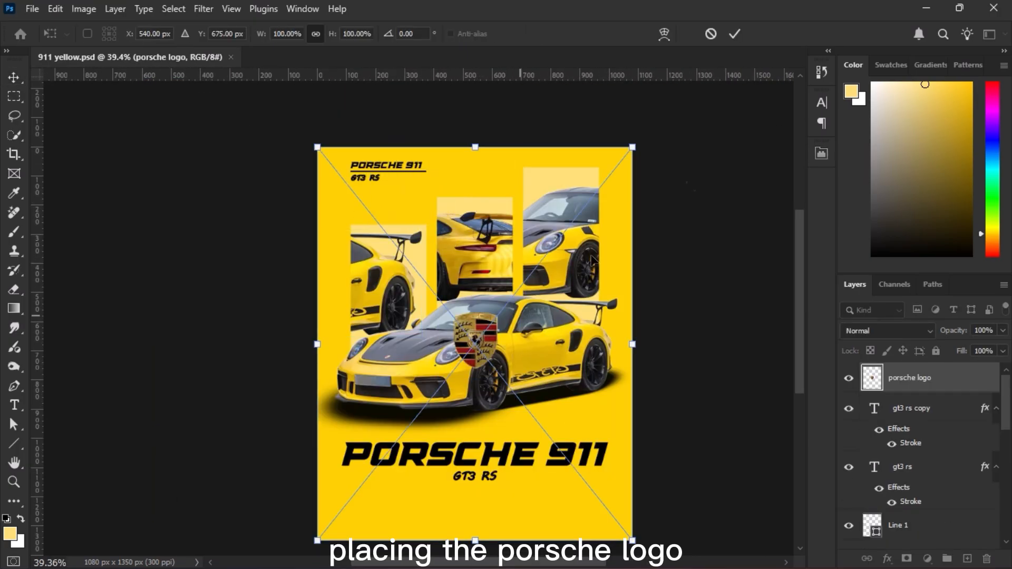
# Confirm the placement of the Porsche logo image and convert its layer to a smart object.
pyautogui.click(731, 37)
pyautogui.rightClick(950, 375)
pyautogui.click(877, 353)
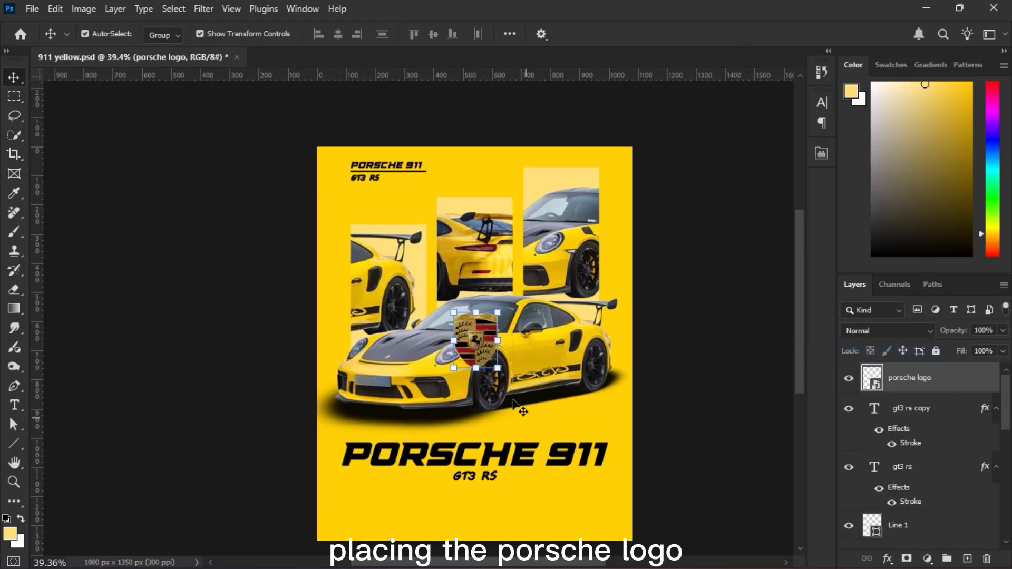
# Move the Porsche logo above the middle rectangle and shrink it to less than half its size.
pyautogui.moveTo(481, 337); pyautogui.dragTo(482, 178)
pyautogui.scroll(10, 485, 157)
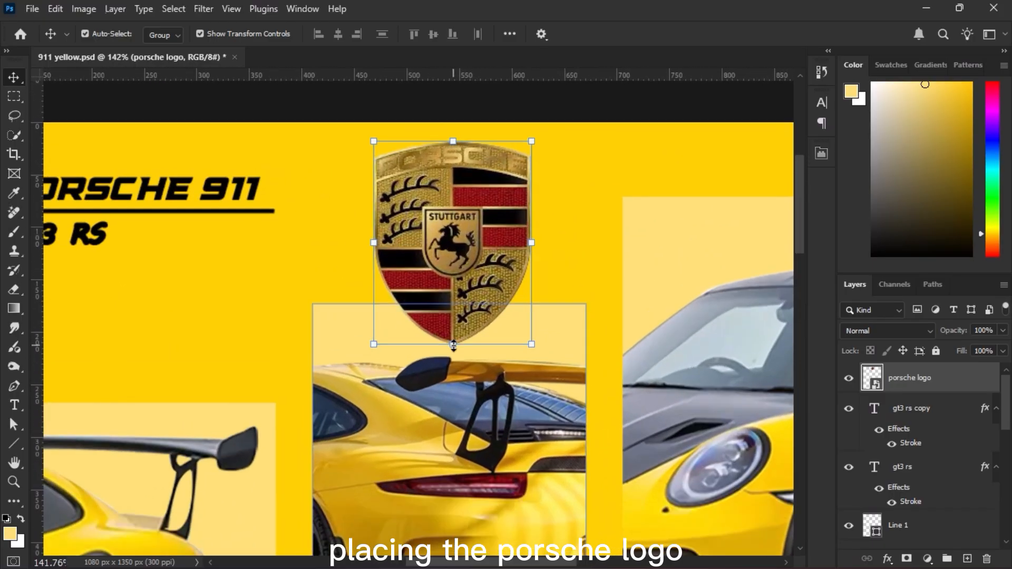
pyautogui.moveTo(455, 343); pyautogui.dragTo(460, 300)
pyautogui.press('Return')
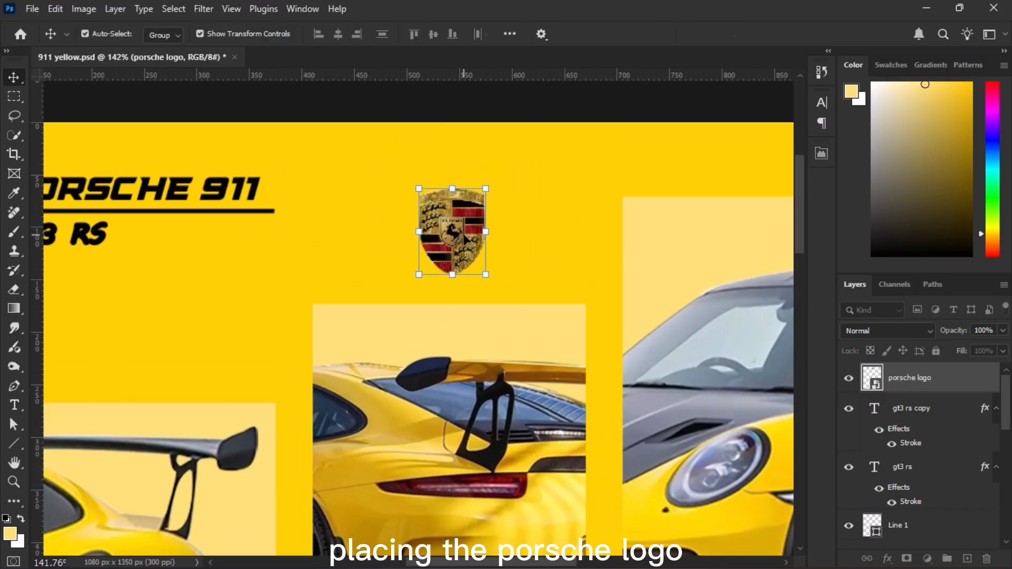
# Shrink the Porsche logo further to about 31% of its placed size, then deselect it.
pyautogui.hotkey('ctrl', '0')
pyautogui.scroll(6, 430, 115)
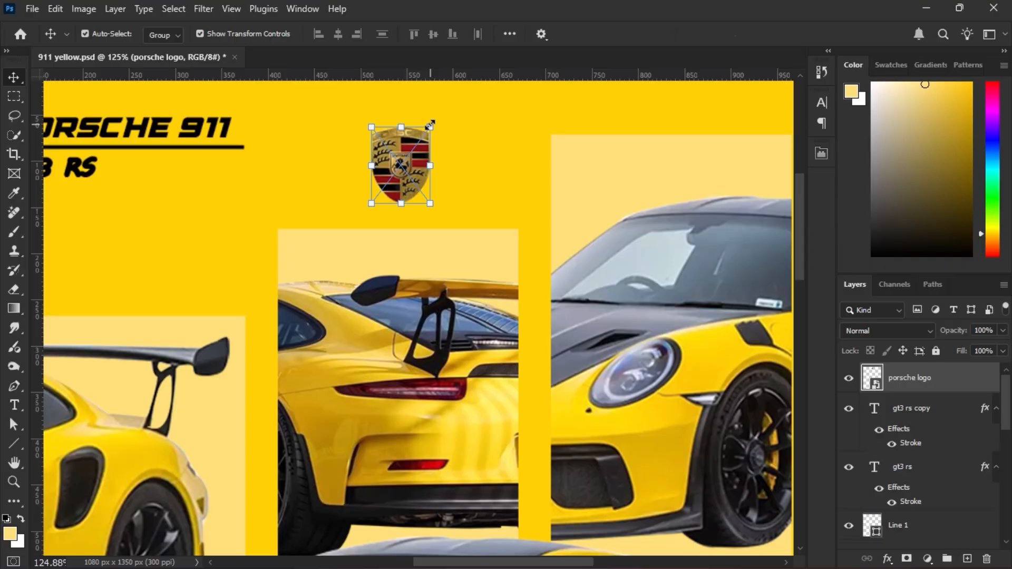
pyautogui.moveTo(430, 124); pyautogui.dragTo(422, 137)
pyautogui.press('Return')
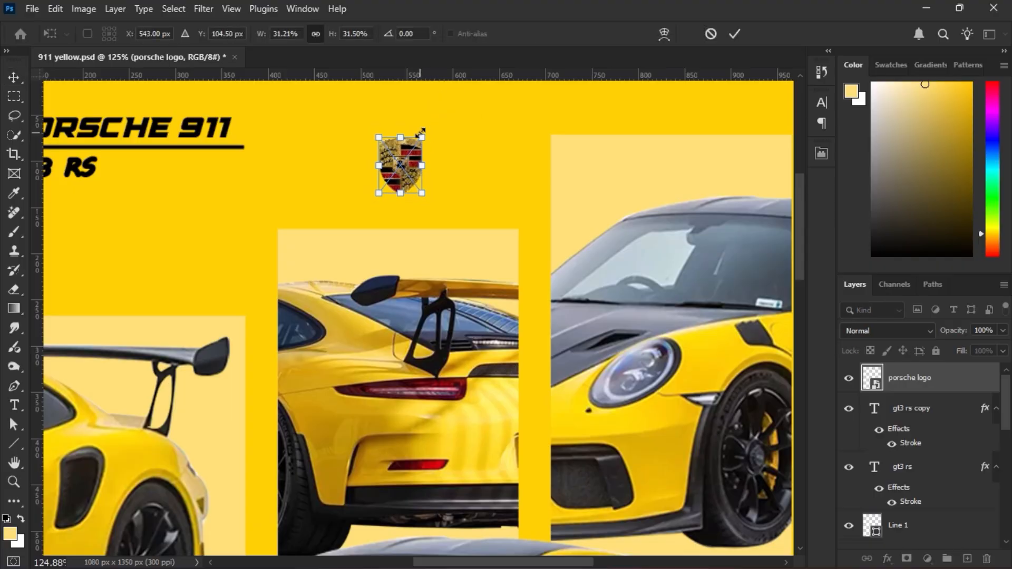
pyautogui.hotkey('ctrl', '0')
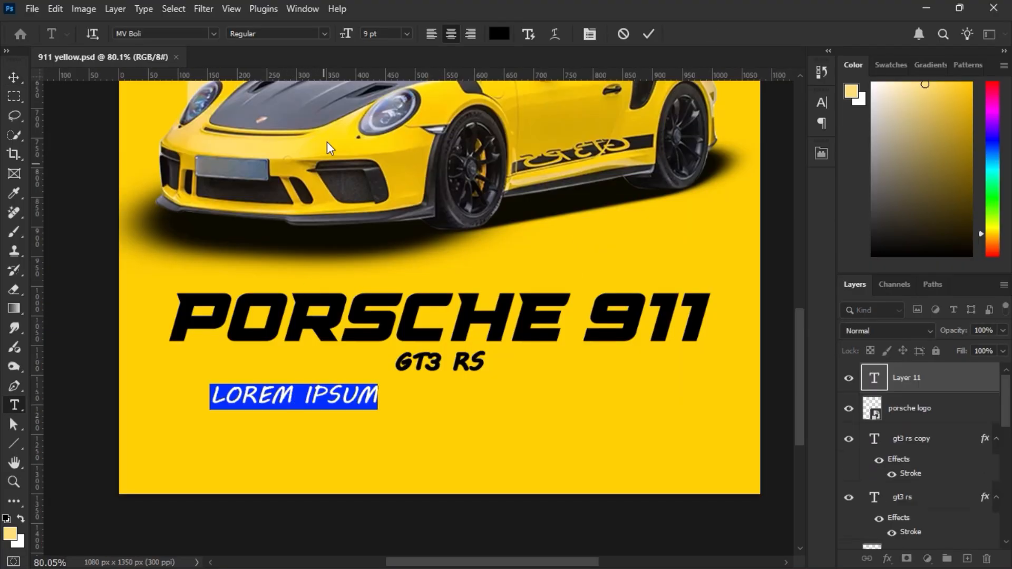
# Add the pasted five-line Porsche 911 GT3 RS description as 4 pt text below the GT3 RS subtitle.
pyautogui.moveTo(346, 33); pyautogui.dragTo(341, 33)
pyautogui.hotkey('ctrl', 'v')
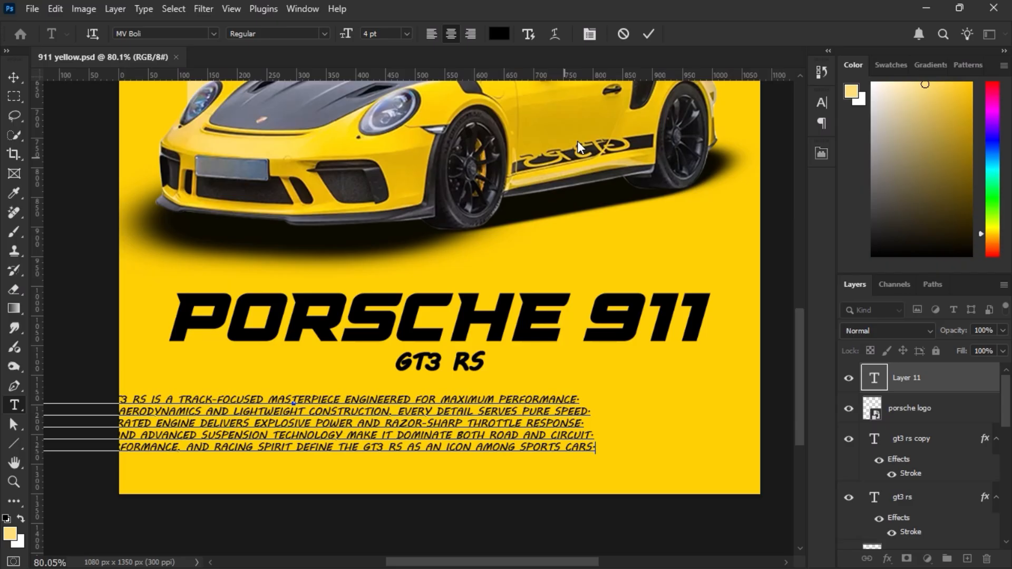
pyautogui.click(648, 33)
pyautogui.click(14, 78)
# Set the description's font to American Captain Regular and center the text horizontally on the poster.
pyautogui.click(821, 102)
pyautogui.click(734, 124)
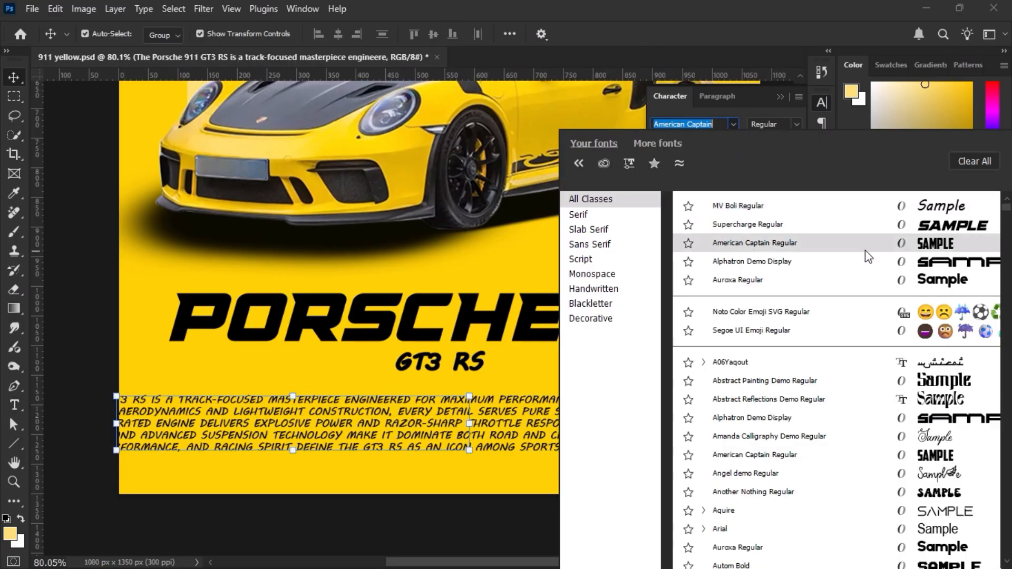
pyautogui.click(865, 241)
pyautogui.hotkey('ctrl', 'a')
pyautogui.click(341, 34)
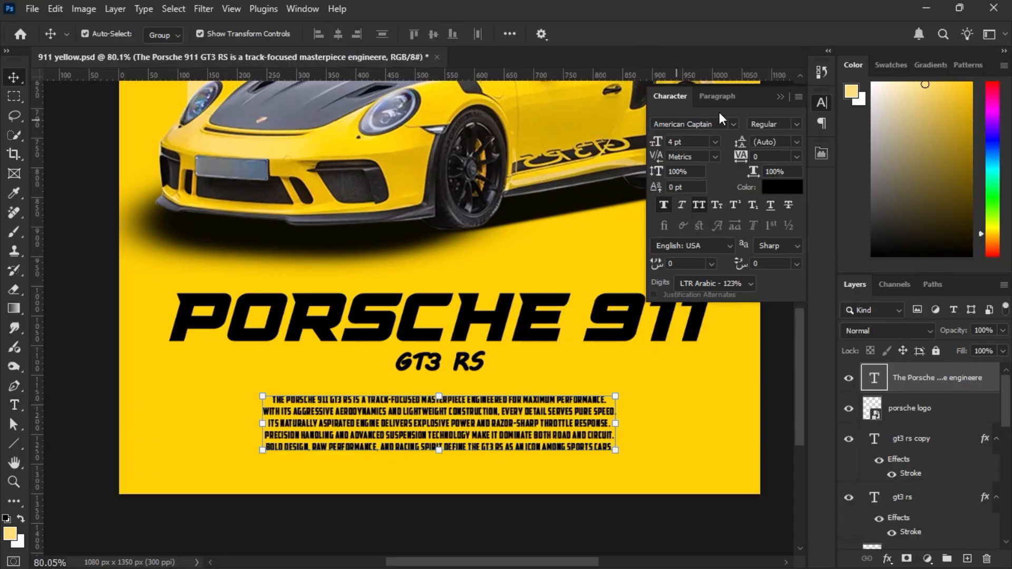
# Set the description's font size to 6 pt and move the text up to just under the GT3 RS subtitle.
pyautogui.click(718, 97)
pyautogui.click(682, 98)
pyautogui.click(661, 146)
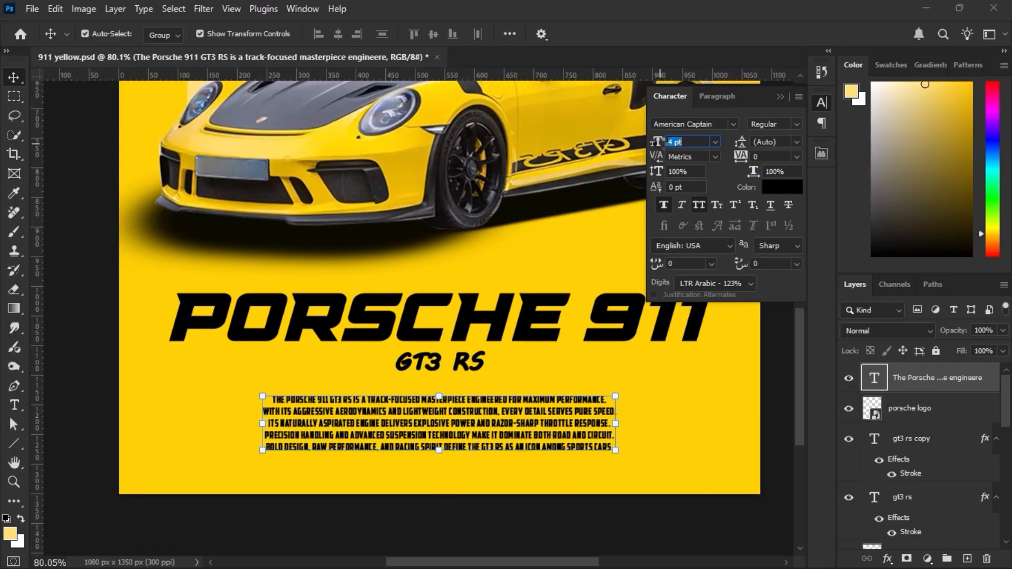
pyautogui.write('6')
pyautogui.press('Return')
pyautogui.scroll(-4, 428, 279)
pyautogui.scroll(1, 431, 286)
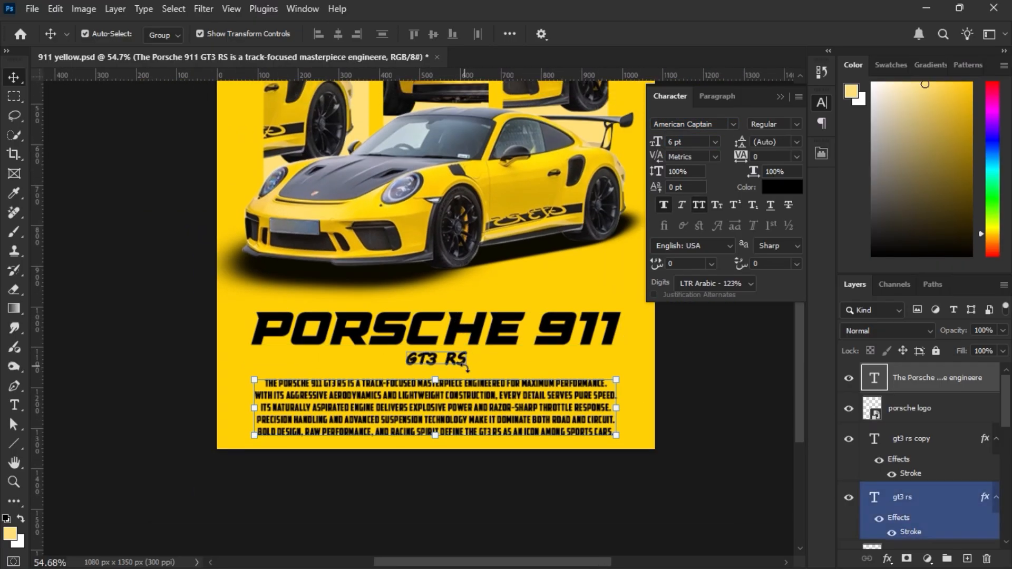
pyautogui.moveTo(459, 399); pyautogui.dragTo(459, 395)
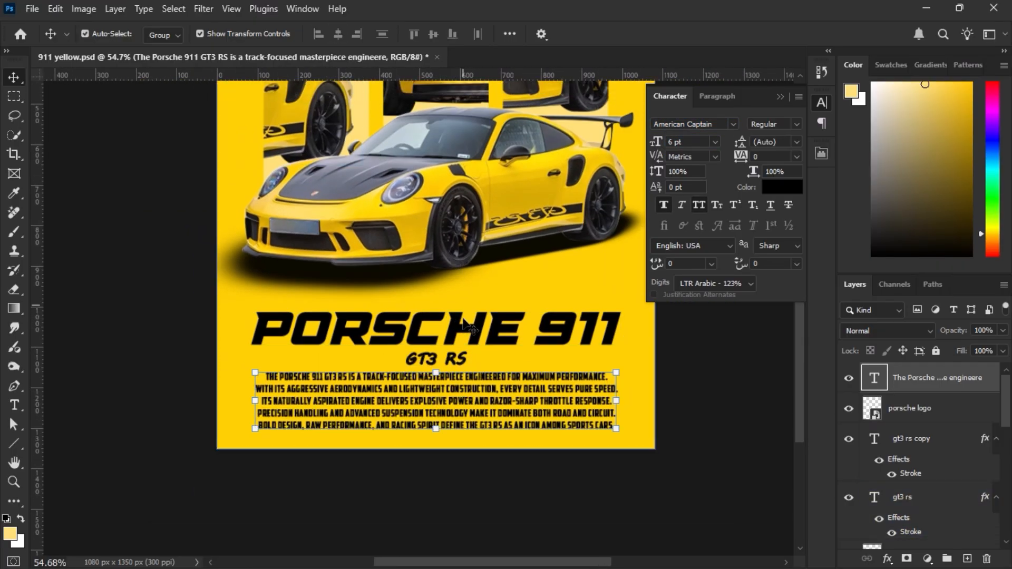
# Set the description's leading to 6 pt, its tracking to 20 and its vertical scale to 93%.
pyautogui.scroll(3, 527, 327)
pyautogui.moveTo(743, 144); pyautogui.dragTo(745, 160)
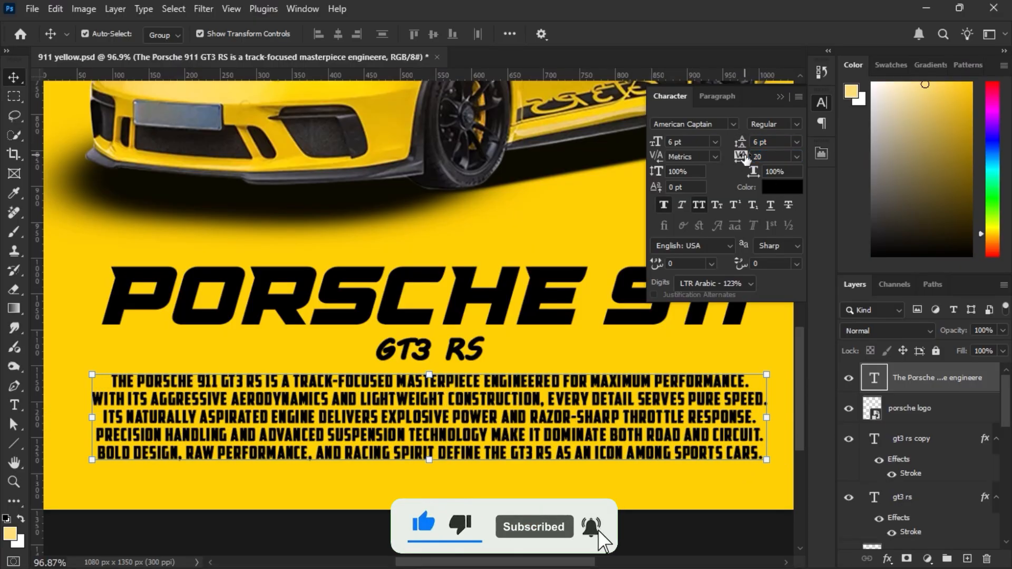
pyautogui.moveTo(658, 168); pyautogui.dragTo(655, 169)
pyautogui.scroll(-3, 543, 272)
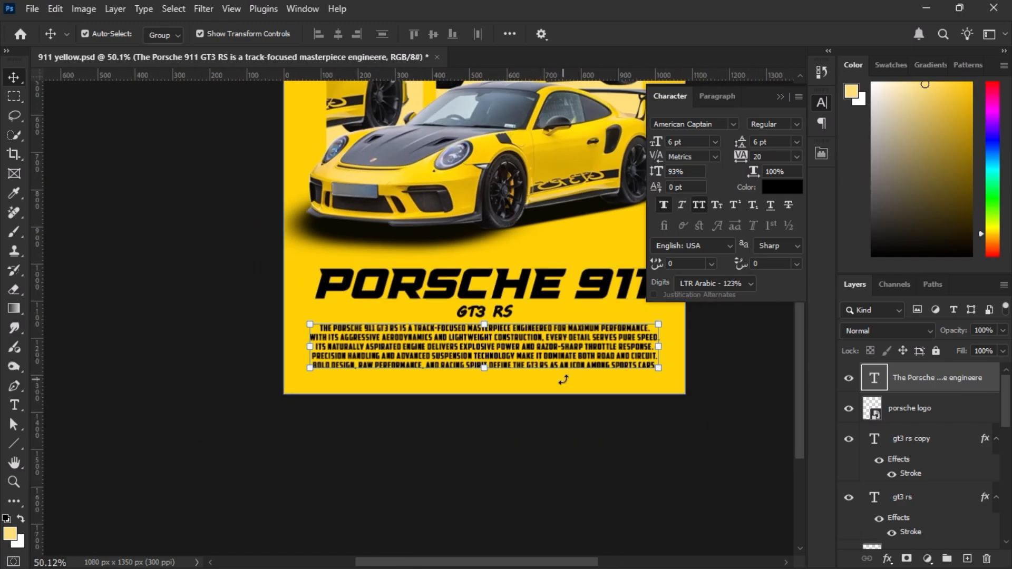
# Select the large PORSCHE 911 title, the GT3 RS subtitle and the description, and nudge them up together.
pyautogui.click(781, 97)
pyautogui.keyDown('shift'); pyautogui.click(600, 294); pyautogui.keyUp('shift')
pyautogui.keyDown('shift'); pyautogui.click(505, 311); pyautogui.keyUp('shift')
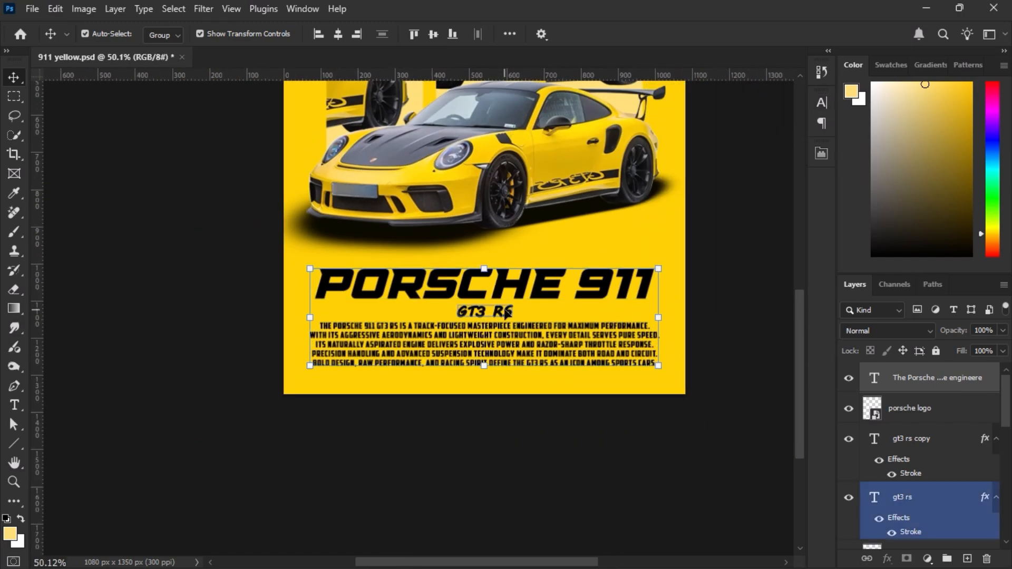
pyautogui.press('Up')
pyautogui.press('Up')
pyautogui.press('Up')
pyautogui.press('Up')
pyautogui.press('Up')
pyautogui.press('Up')
pyautogui.press('Up')
pyautogui.press('Up')
pyautogui.press('Up')
pyautogui.press('Up')
pyautogui.press('Up')
pyautogui.press('Up')
pyautogui.press('Up')
pyautogui.press('Up')
pyautogui.press('Up')
pyautogui.press('Up')
pyautogui.press('Up')
pyautogui.press('Up')
pyautogui.press('Up')
pyautogui.press('Up')
pyautogui.click(593, 440)
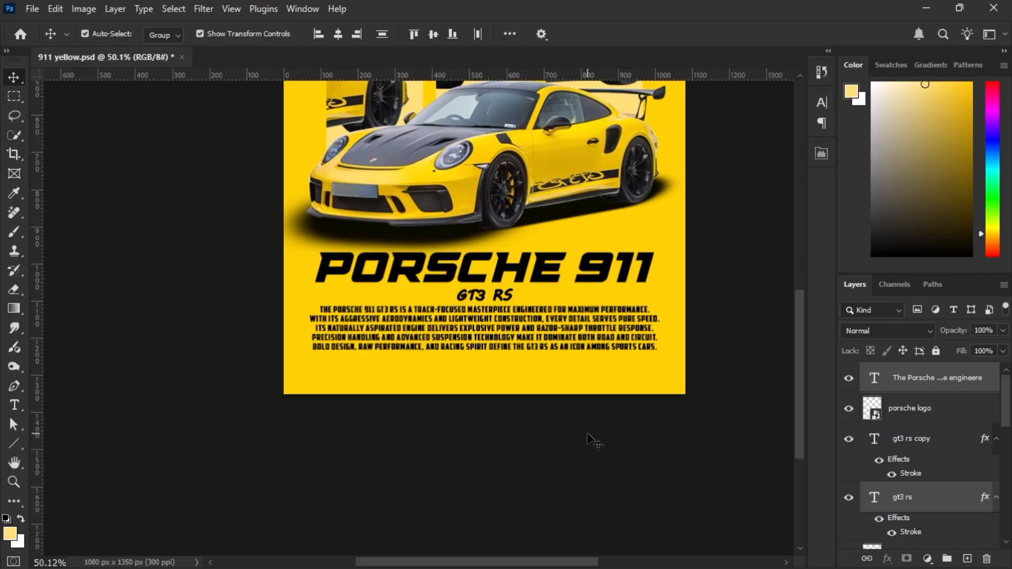
# Draw a horizontal line about 733 px long below the description, with no fill and a 3 px black stroke.
pyautogui.scroll(5, 570, 328)
pyautogui.click(150, 400)
pyautogui.click(14, 444)
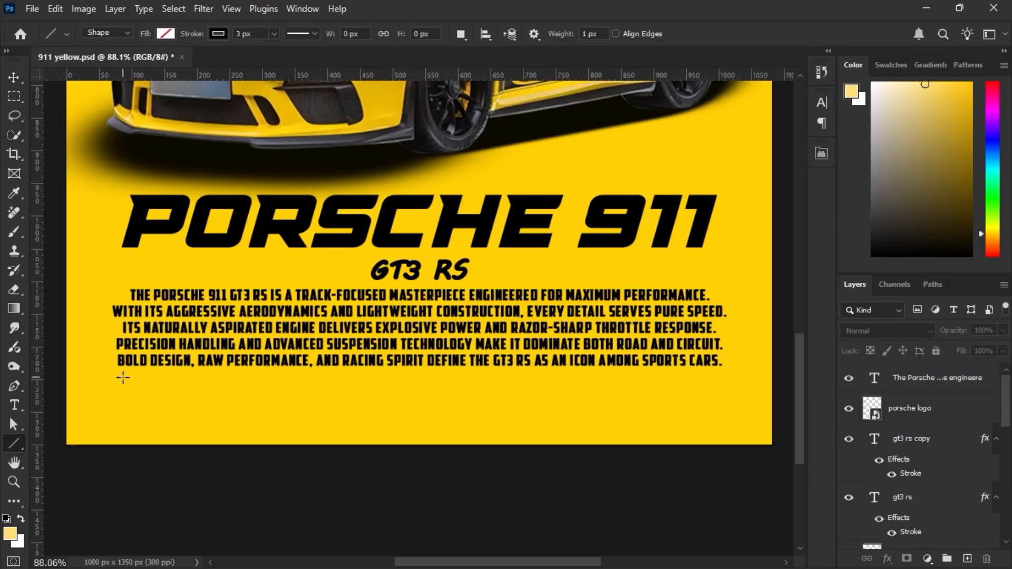
pyautogui.moveTo(217, 381); pyautogui.dragTo(680, 380)
# Center the new line horizontally on the canvas, then clear the selection.
pyautogui.hotkey('ctrl', 'a')
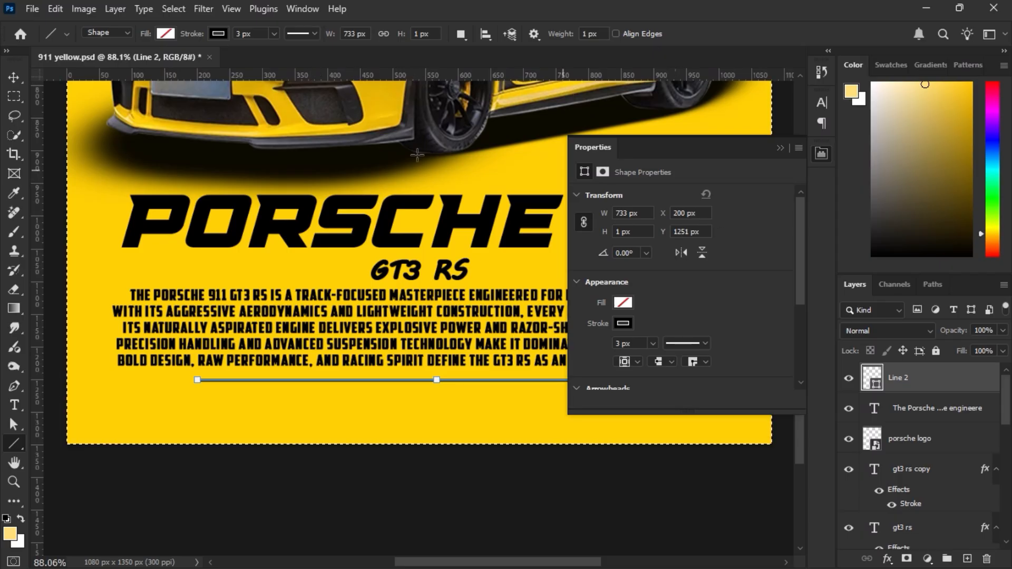
pyautogui.press('v')
pyautogui.click(338, 34)
pyautogui.hotkey('ctrl', 'd')
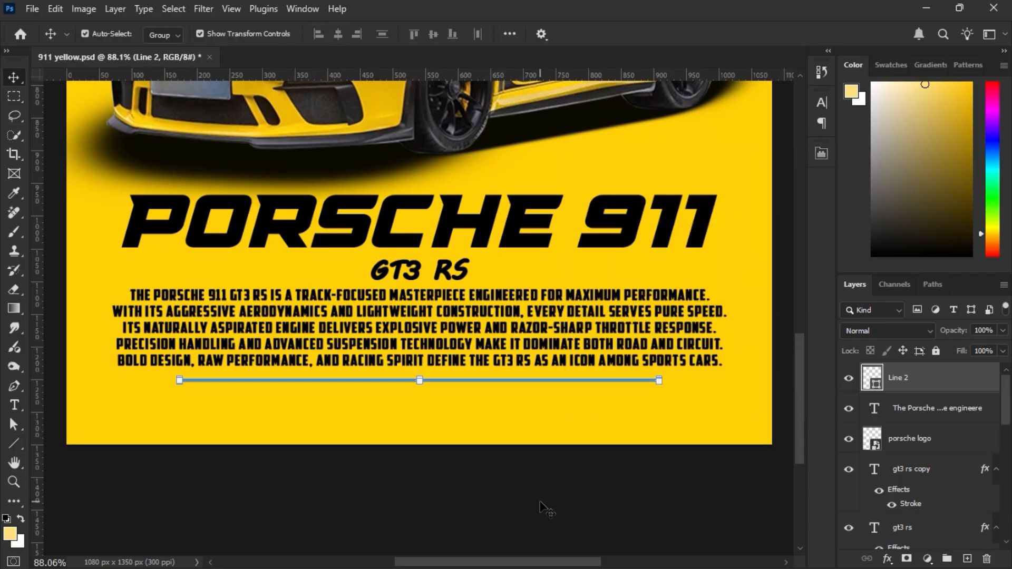
pyautogui.click(544, 509)
# Add the text 525 below the left end of the line and set its font to Supercharge.
pyautogui.scroll(-6, 527, 475)
pyautogui.scroll(2, 490, 408)
pyautogui.scroll(6, 281, 448)
pyautogui.press('t')
pyautogui.click(193, 427)
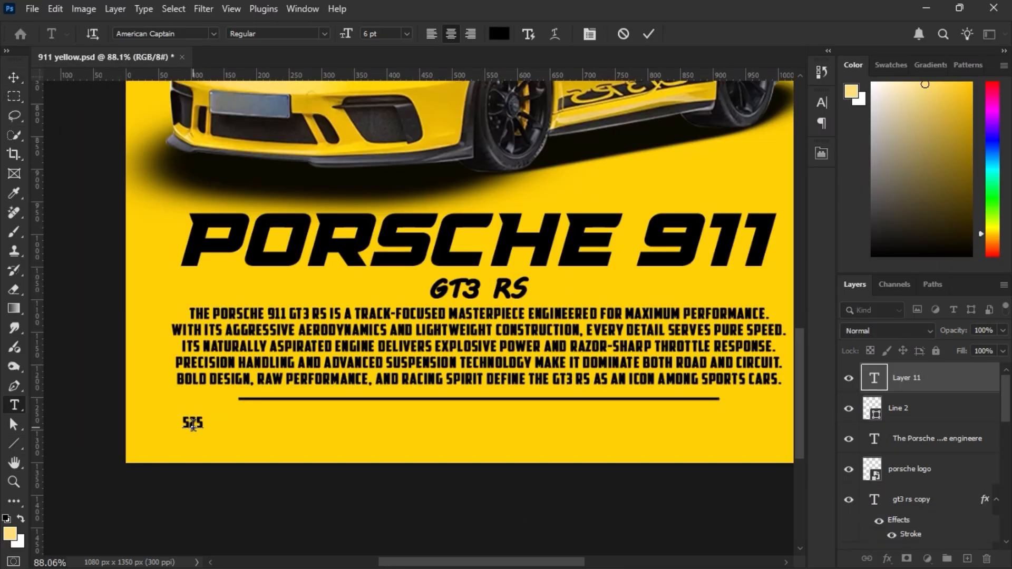
pyautogui.hotkey('ctrl', 'Return')
pyautogui.click(14, 78)
pyautogui.click(821, 102)
pyautogui.click(733, 124)
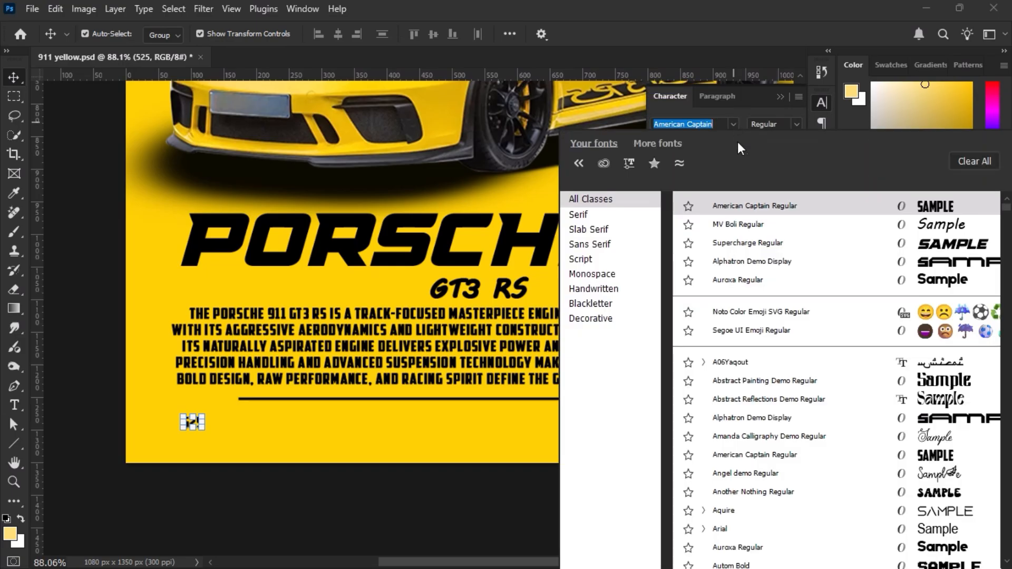
pyautogui.click(909, 243)
# Scale the 525 text to about 143% and move it slightly down and left in the poster's lower left corner.
pyautogui.hotkey('ctrl', 't')
pyautogui.moveTo(206, 419)
pyautogui.mouseDown()
pyautogui.moveTo(225, 408)
pyautogui.moveTo(217, 413)
pyautogui.mouseUp()
pyautogui.moveTo(203, 432); pyautogui.dragTo(218, 438)
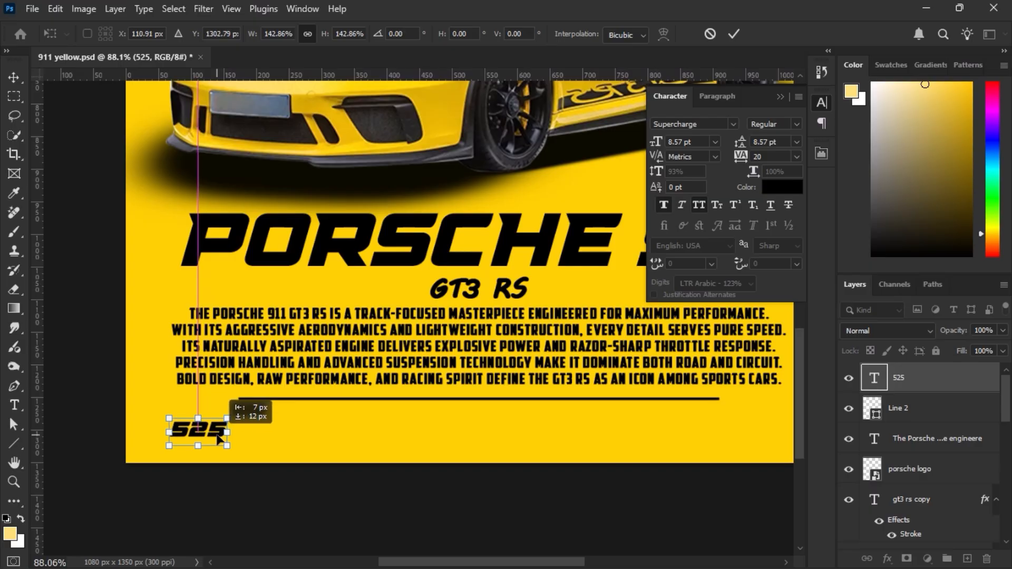
pyautogui.press('Return')
# Duplicate the 525 text to the right at the same height and change the copy to 296.
pyautogui.moveTo(423, 457); pyautogui.dragTo(383, 469)
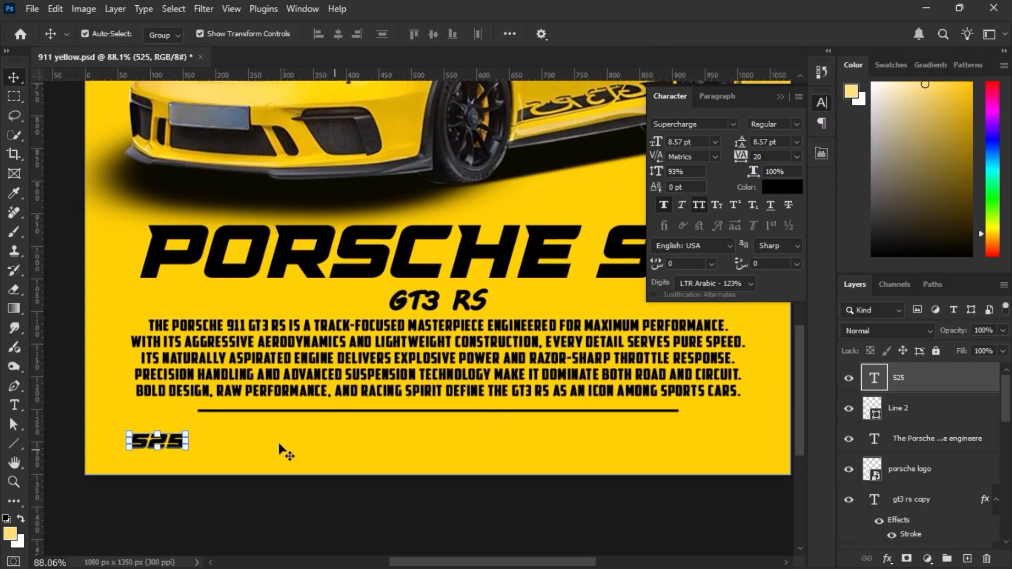
pyautogui.moveTo(176, 447); pyautogui.dragTo(505, 448)
pyautogui.doubleClick(497, 437)
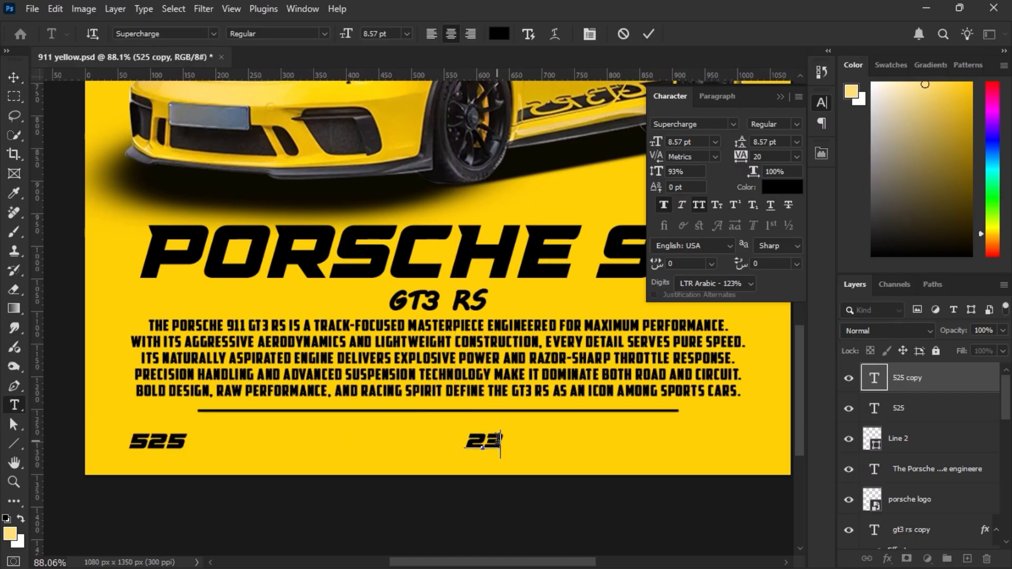
pyautogui.write('296')
pyautogui.hotkey('ctrl', 'Return')
# Duplicate the 296 text toward the poster's right side at the same height and change the copy to 3.2.
pyautogui.hscroll(3, 561, 440)
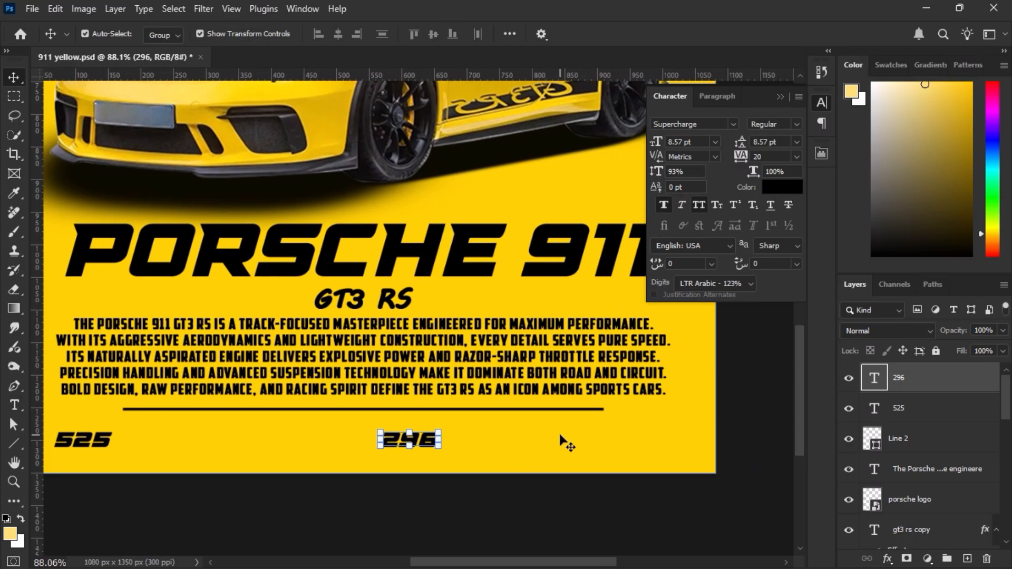
pyautogui.hscroll(-1, 437, 443)
pyautogui.moveTo(453, 454); pyautogui.dragTo(688, 453)
pyautogui.doubleClick(691, 447)
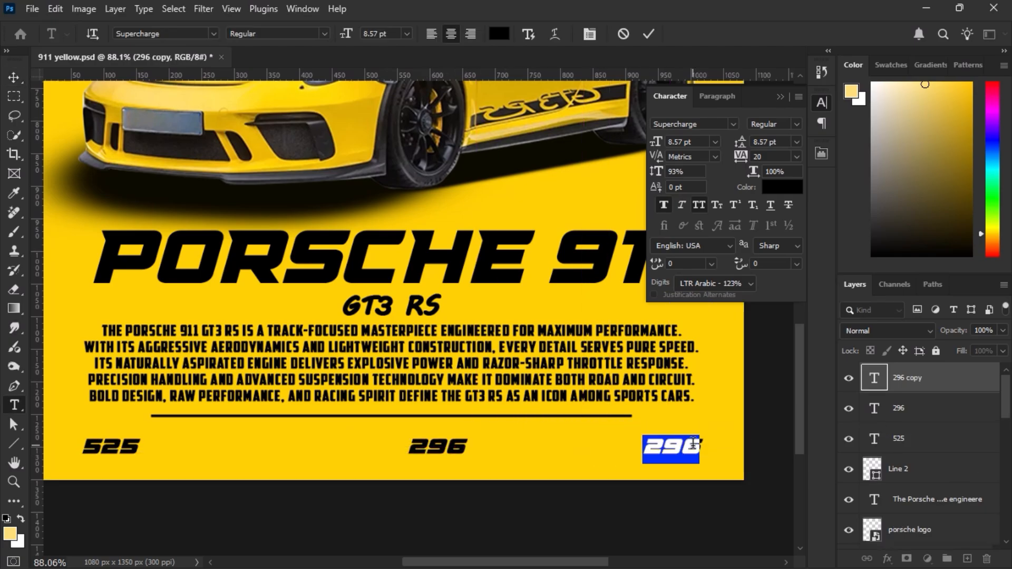
pyautogui.write('3.2')
pyautogui.hotkey('ctrl', 'Return')
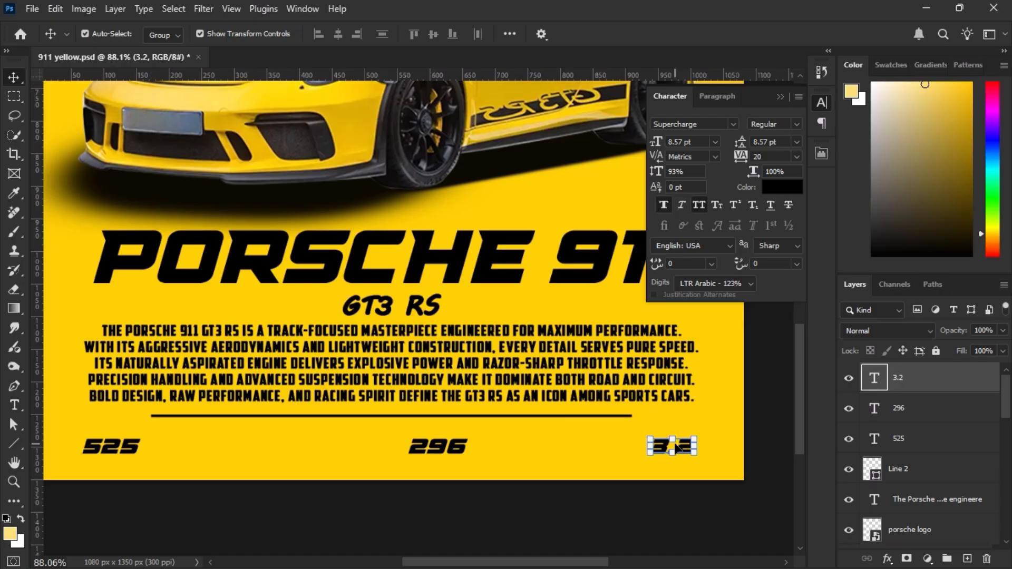
# Select the texts 525, 296 and 3.2, distribute them evenly in the horizontal direction and group them.
pyautogui.hscroll(-2, 591, 448)
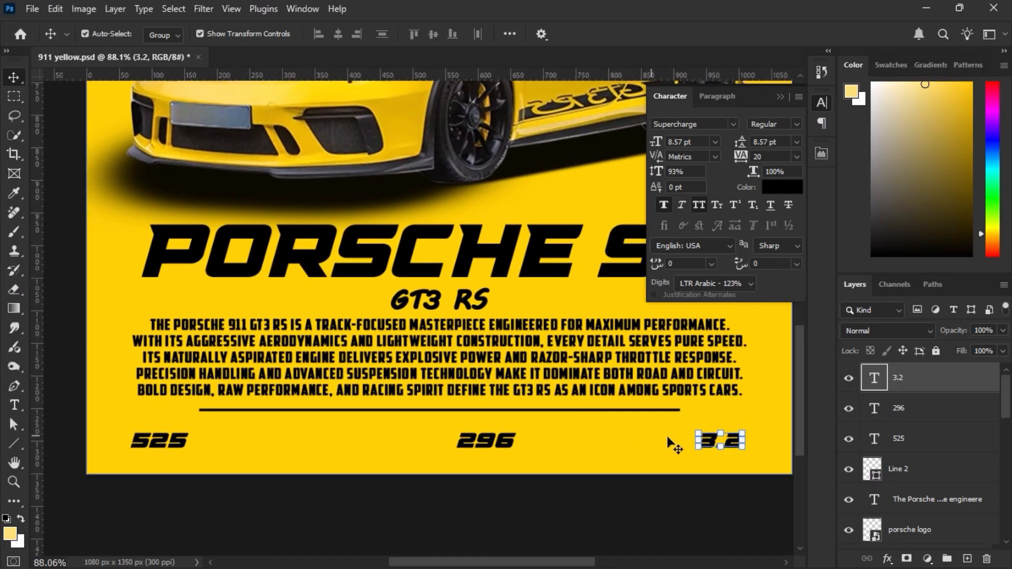
pyautogui.keyDown('shift'); pyautogui.click(963, 441); pyautogui.keyUp('shift')
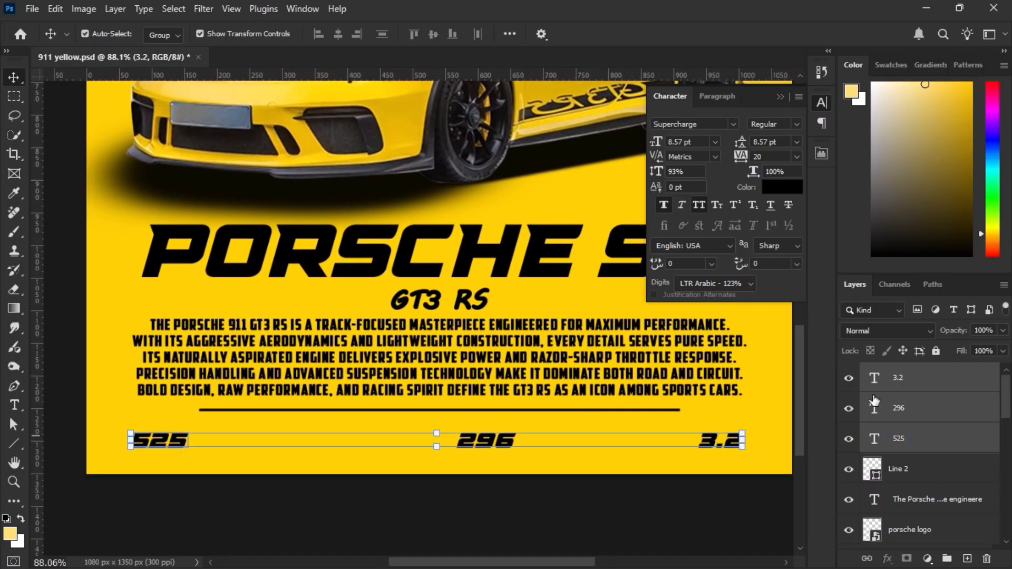
pyautogui.click(480, 34)
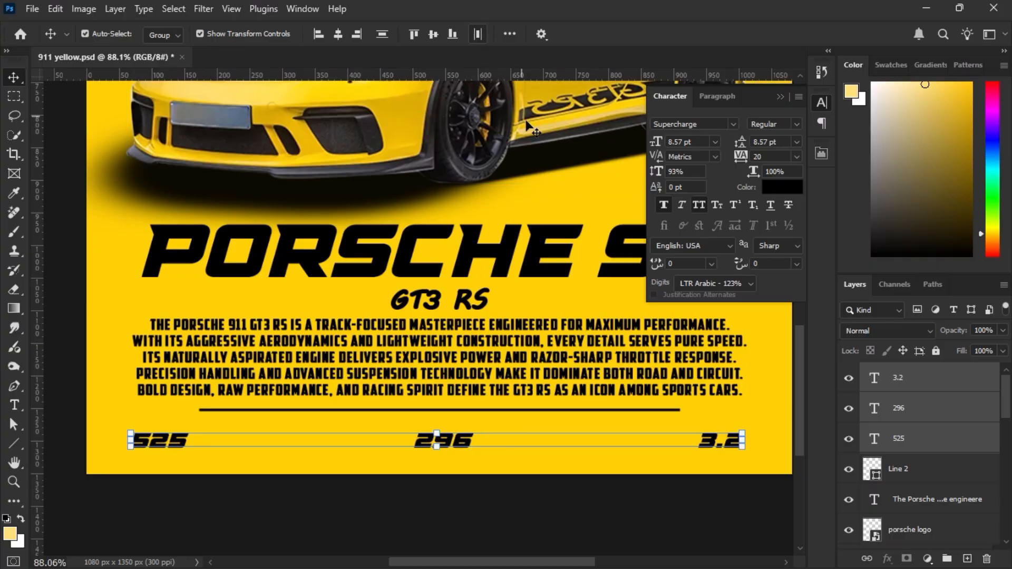
pyautogui.press('ctrl')
pyautogui.hotkey('ctrl', 'g')
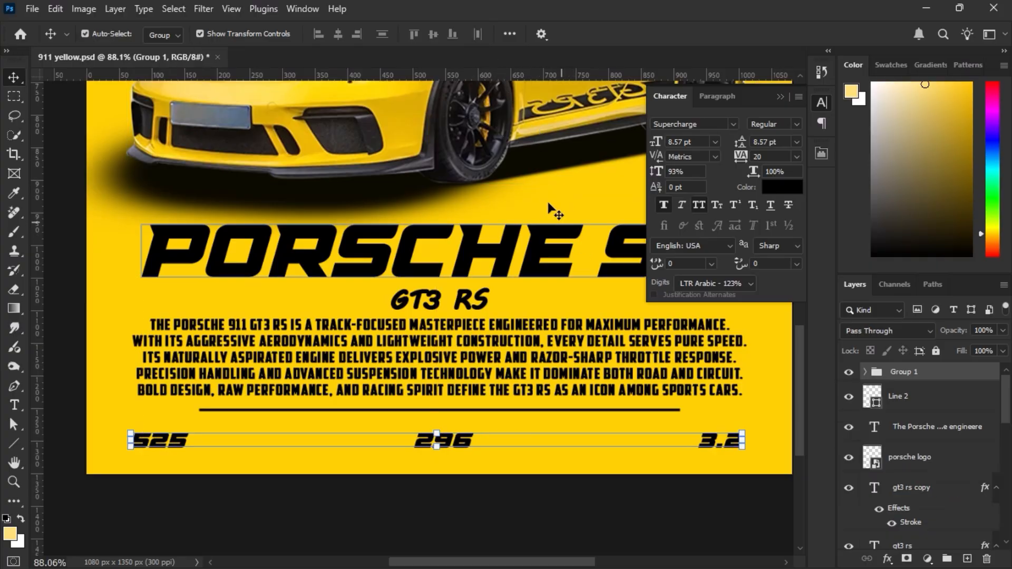
# Centre the grouped numbers 525, 296 and 3.2 horizontally on the canvas and clear the selection.
pyautogui.click(338, 36)
pyautogui.hotkey('ctrl', 'd')
pyautogui.click(434, 467)
pyautogui.click(428, 509)
pyautogui.scroll(-1, 533, 457)
pyautogui.hscroll(1, 534, 457)
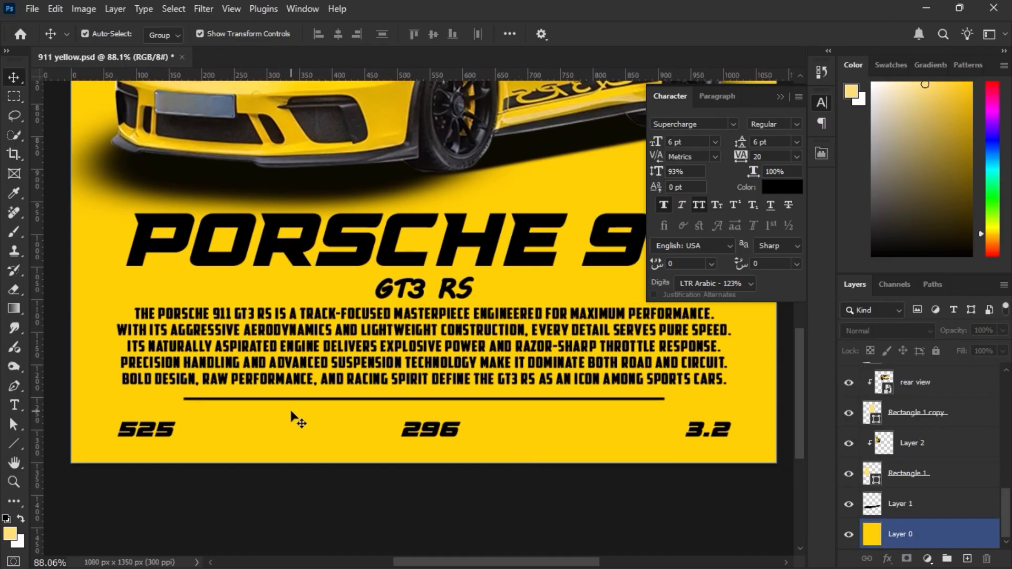
pyautogui.press('t')
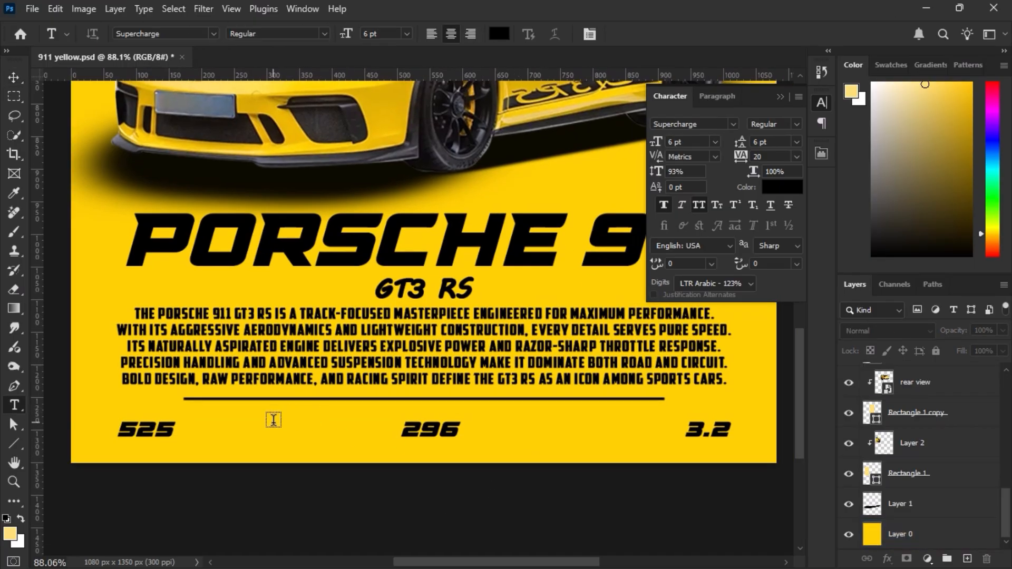
pyautogui.click(135, 451)
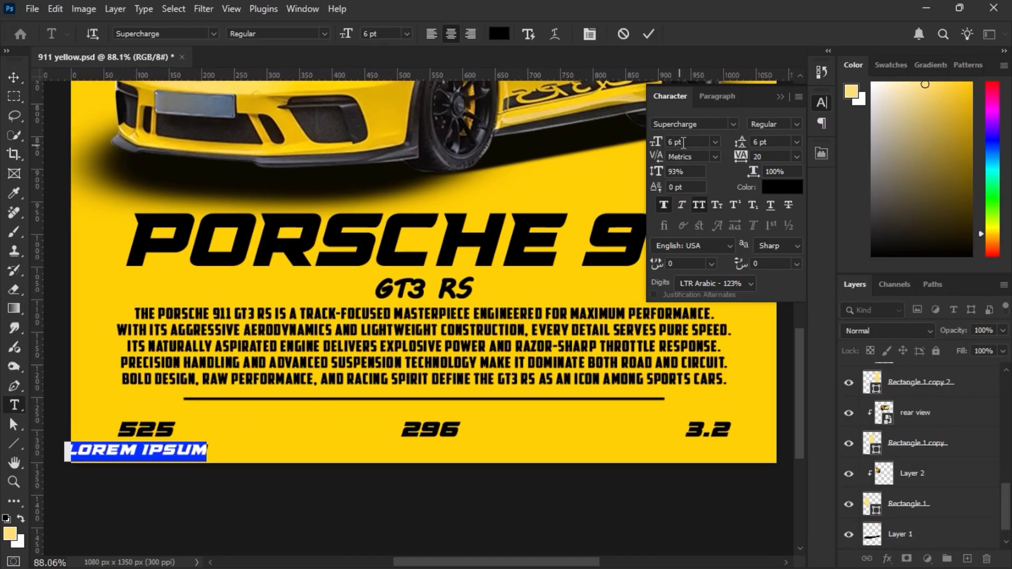
pyautogui.click(567, 194)
pyautogui.click(14, 78)
pyautogui.doubleClick(144, 451)
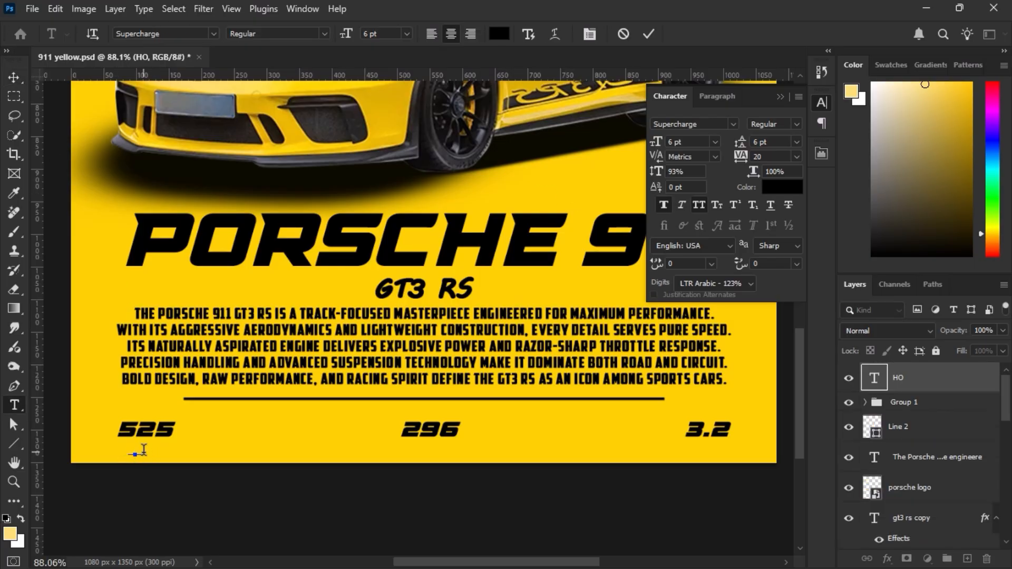
pyautogui.write('HP')
pyautogui.hotkey('ctrl', 'Return')
pyautogui.click(732, 123)
pyautogui.click(903, 240)
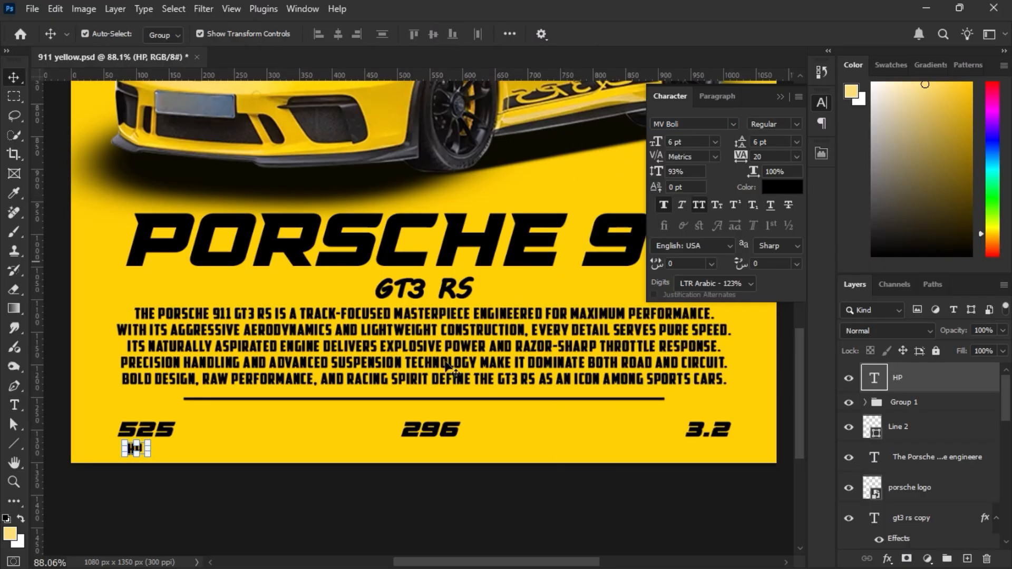
pyautogui.scroll(4, 153, 443)
pyautogui.moveTo(138, 463); pyautogui.dragTo(139, 463)
pyautogui.scroll(-3, 139, 463)
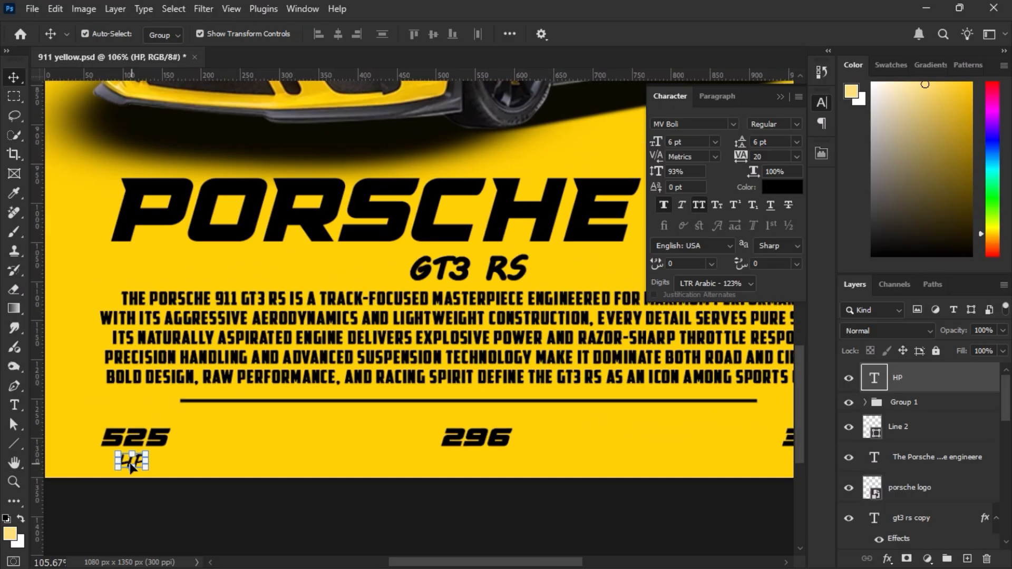
pyautogui.press('Delete')
# Duplicate the GT3 RS text below 525, change the copy to HP and set its size to 6 pt.
pyautogui.moveTo(507, 275); pyautogui.dragTo(171, 463)
pyautogui.doubleClick(167, 456)
pyautogui.hotkey('ctrl', 'Return')
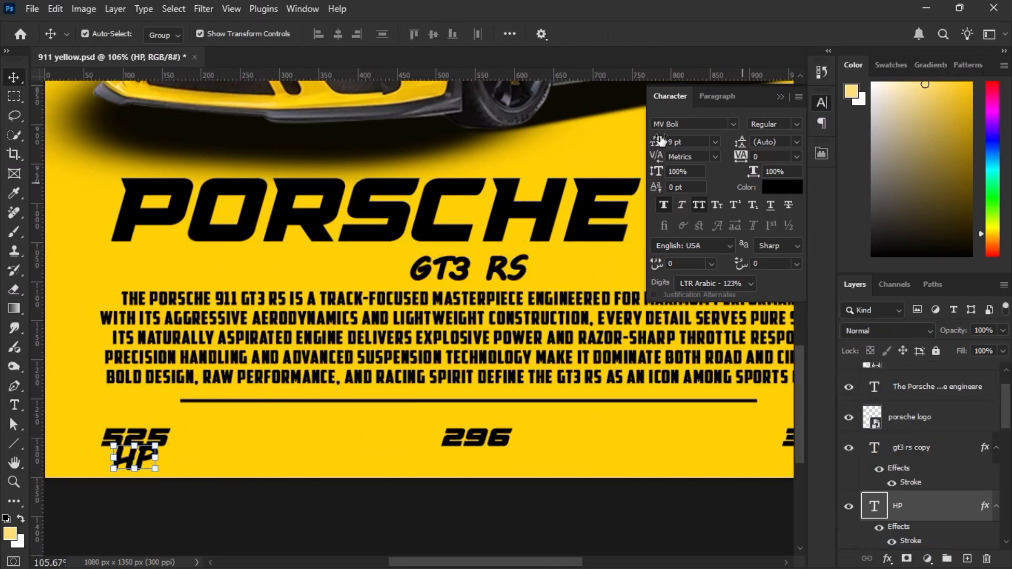
# Duplicate the HP label below 296, change the copy to KM / H and centre it under the number.
pyautogui.moveTo(133, 466); pyautogui.dragTo(469, 463)
pyautogui.click(734, 35)
pyautogui.doubleClick(472, 459)
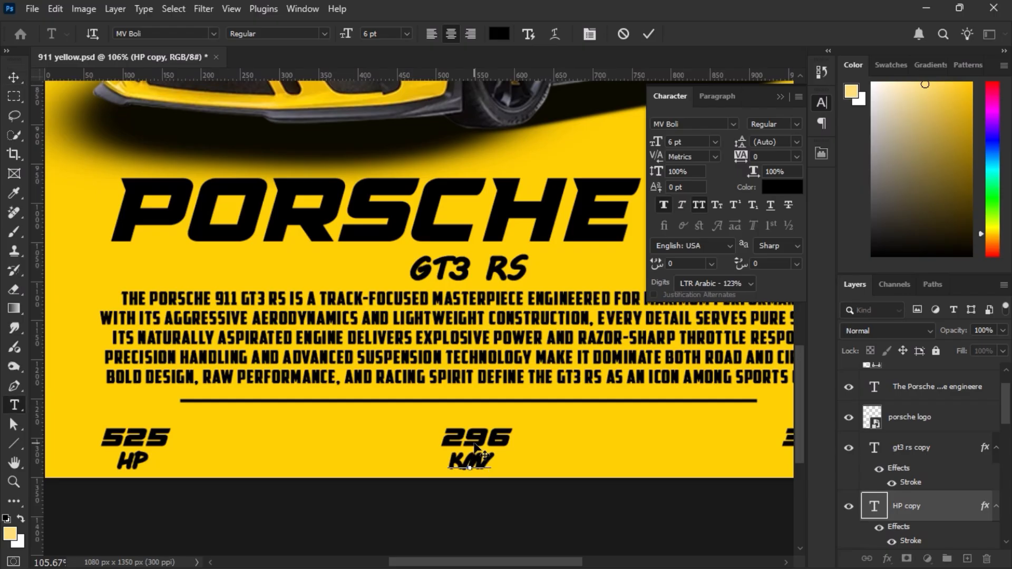
pyautogui.click(475, 444)
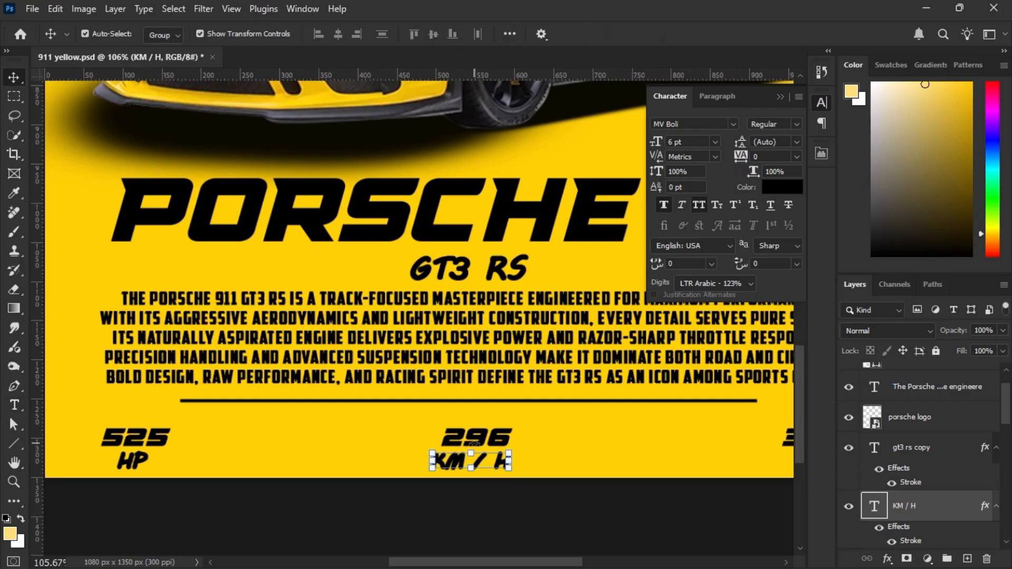
pyautogui.moveTo(460, 463); pyautogui.dragTo(469, 464)
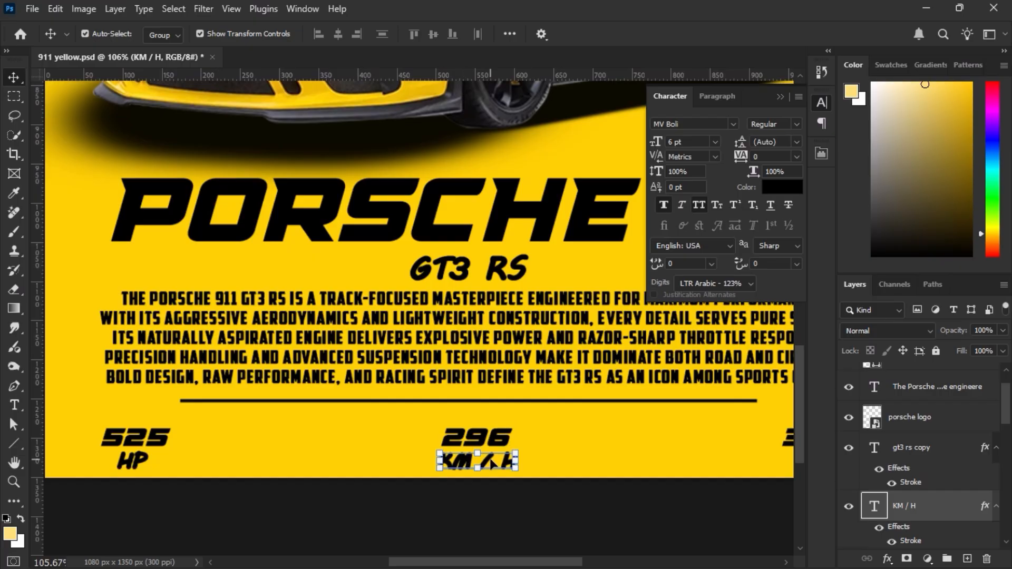
# Duplicate the KM / H label below 3.2, change the copy to 0 to 100 and centre it under the number.
pyautogui.hscroll(5, 491, 451)
pyautogui.moveTo(262, 447); pyautogui.dragTo(596, 447)
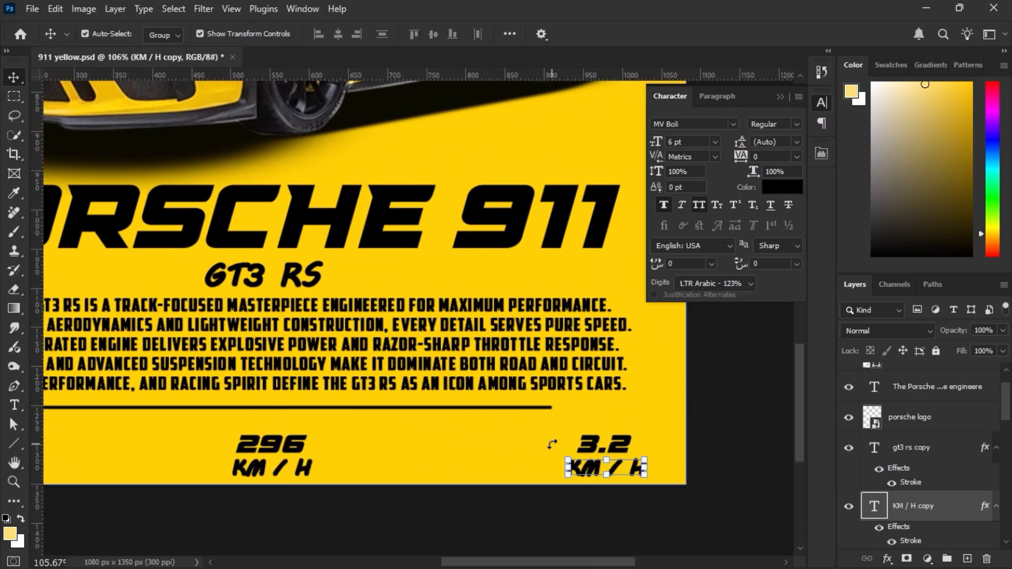
pyautogui.doubleClick(599, 471)
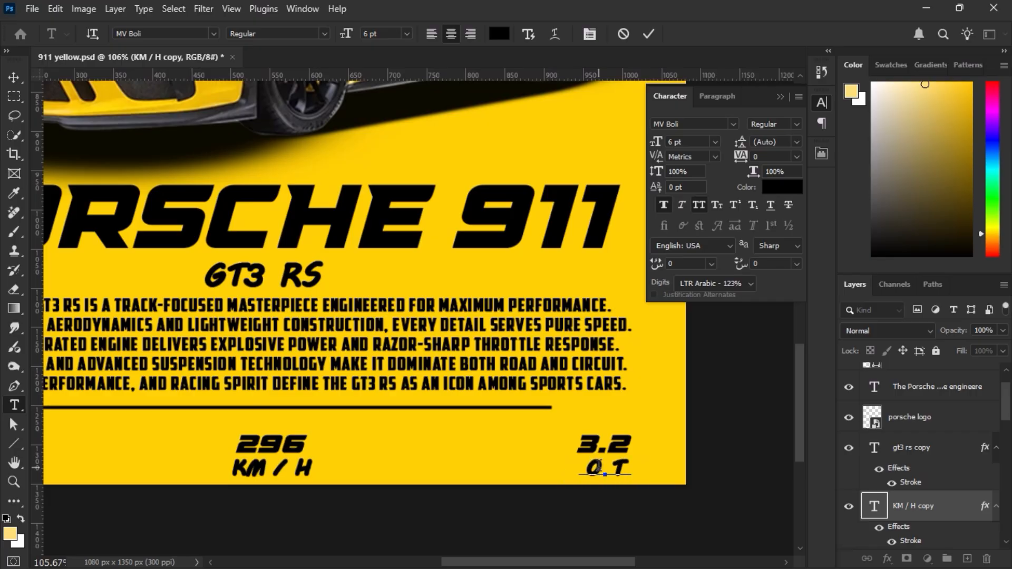
pyautogui.click(648, 34)
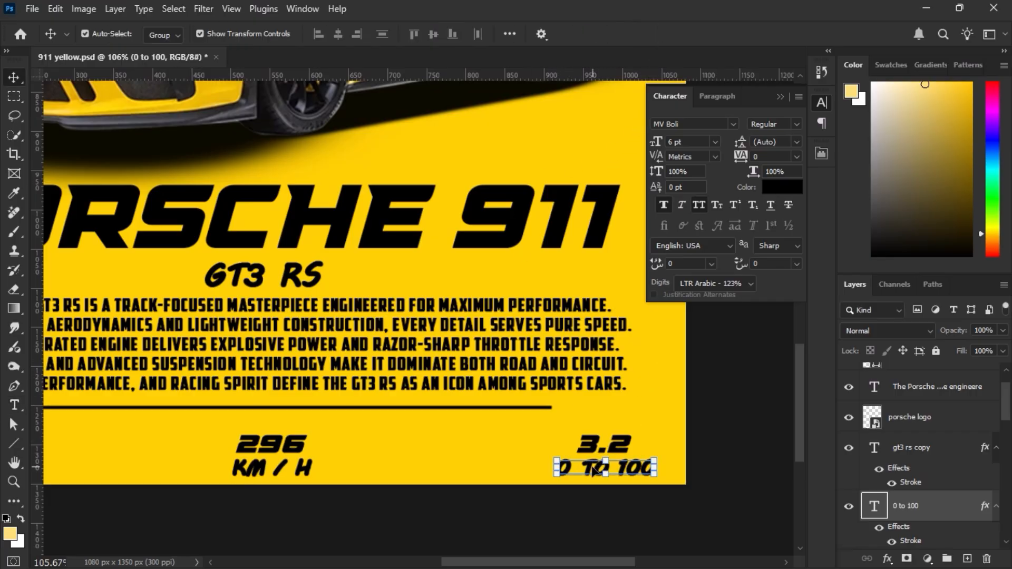
pyautogui.moveTo(590, 466); pyautogui.dragTo(588, 463)
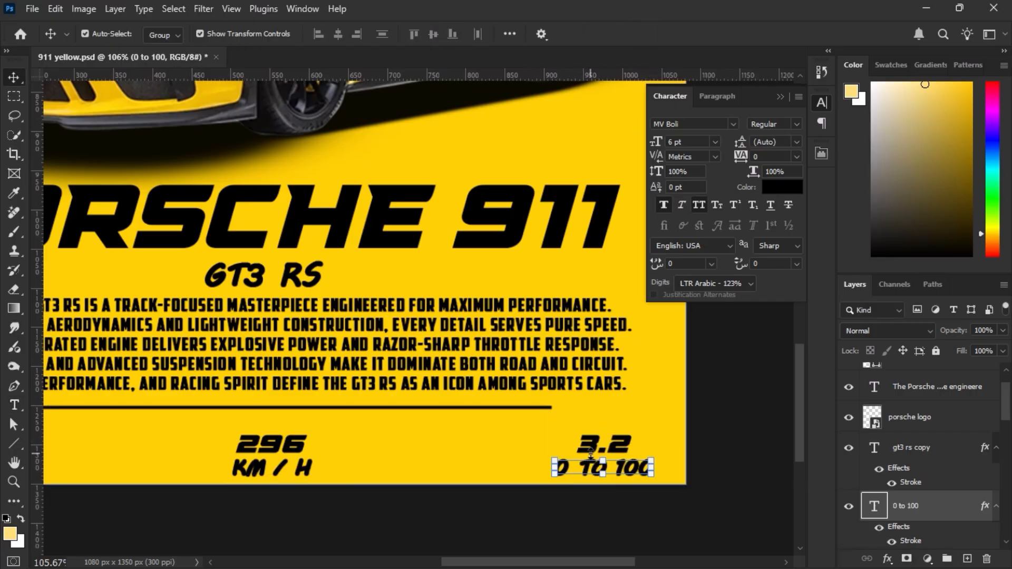
# Select the labels HP, KM / H and 0 to 100 and set their font to Supercharge.
pyautogui.hotkey('ctrl', '0')
pyautogui.click(767, 409)
pyautogui.scroll(-3, 704, 359)
pyautogui.scroll(3, 459, 519)
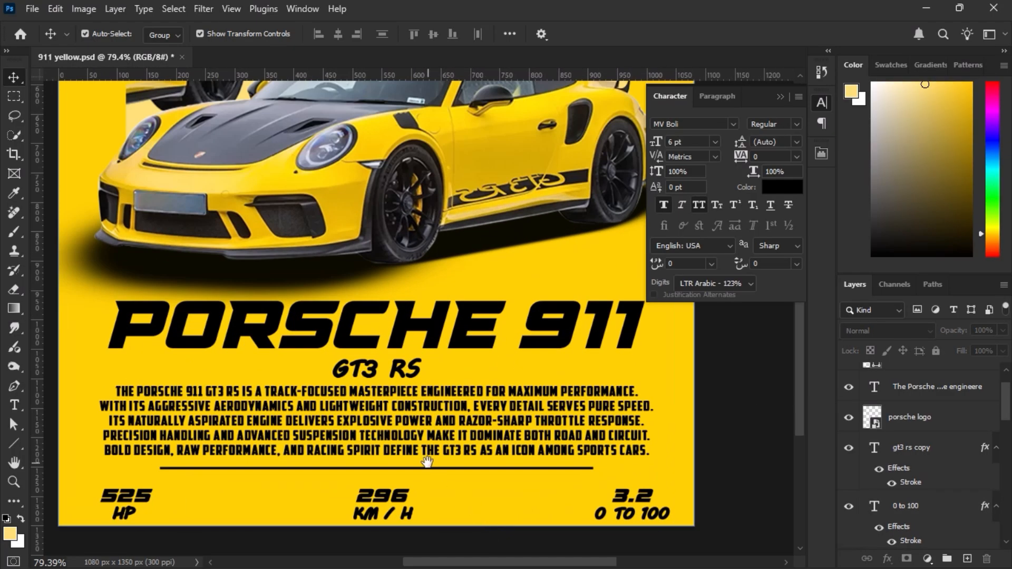
pyautogui.click(422, 487)
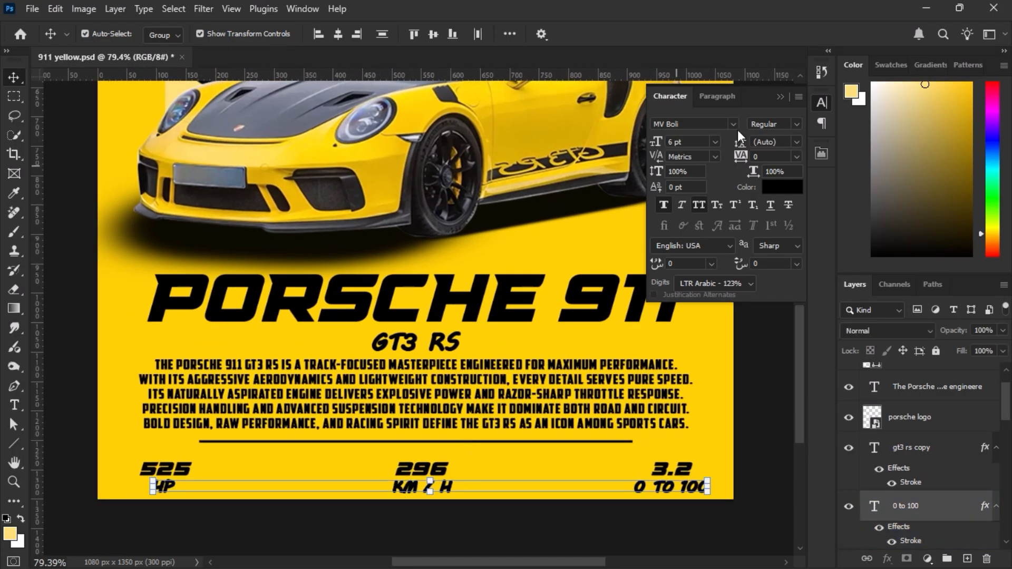
pyautogui.click(733, 124)
pyautogui.click(906, 231)
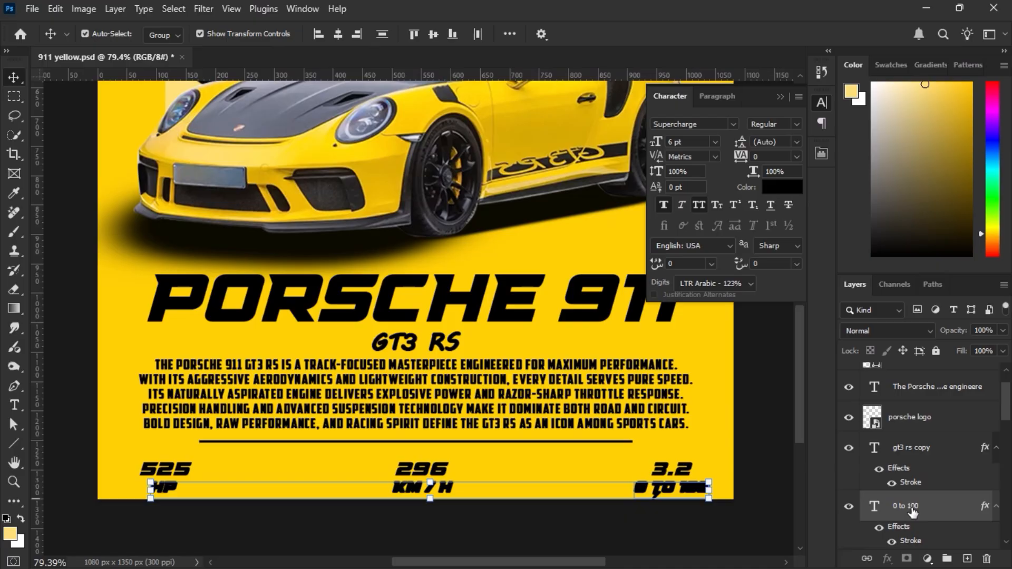
# Hide the stroke effects on the 0 to 100, KM / H and HP labels.
pyautogui.scroll(-1, 912, 512)
pyautogui.click(935, 488)
pyautogui.click(880, 508)
pyautogui.scroll(-3, 881, 512)
pyautogui.click(883, 514)
pyautogui.scroll(-3, 884, 516)
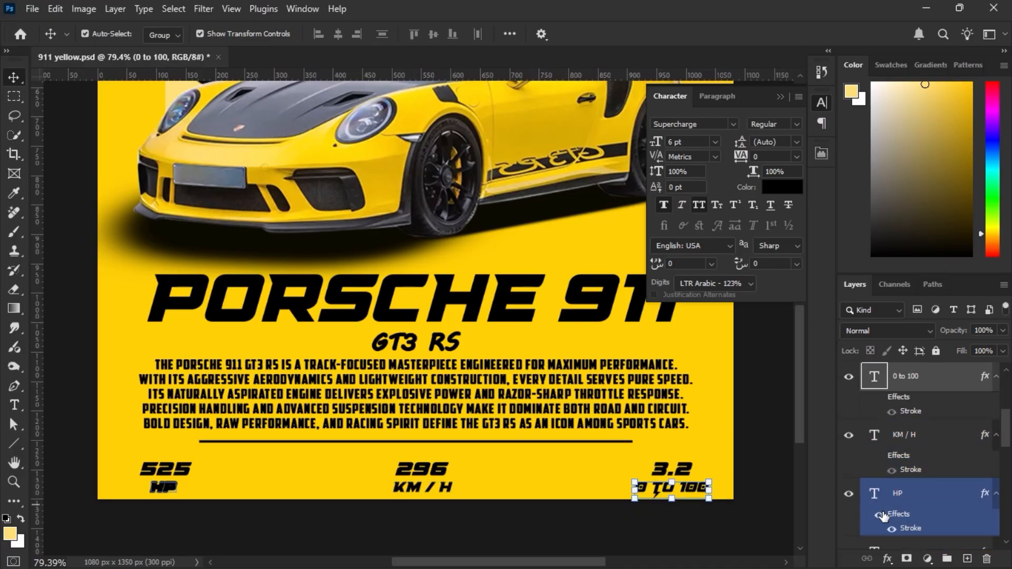
pyautogui.click(881, 514)
pyautogui.click(345, 533)
# Nudge the labels HP, KM / H and 0 to 100 slightly left so each sits centred under its number.
pyautogui.scroll(4, 196, 476)
pyautogui.moveTo(196, 476); pyautogui.dragTo(327, 463)
pyautogui.moveTo(280, 485); pyautogui.dragTo(274, 485)
pyautogui.moveTo(343, 441); pyautogui.dragTo(67, 429)
pyautogui.moveTo(513, 475); pyautogui.dragTo(503, 476)
pyautogui.moveTo(660, 453); pyautogui.dragTo(313, 439)
pyautogui.moveTo(691, 465); pyautogui.dragTo(684, 465)
pyautogui.hotkey('ctrl', '0')
pyautogui.click(690, 460)
pyautogui.click(780, 97)
# Add an Exposure adjustment clipped to the Porsche logo and raise its exposure to brighten the logo.
pyautogui.scroll(5, 438, 120)
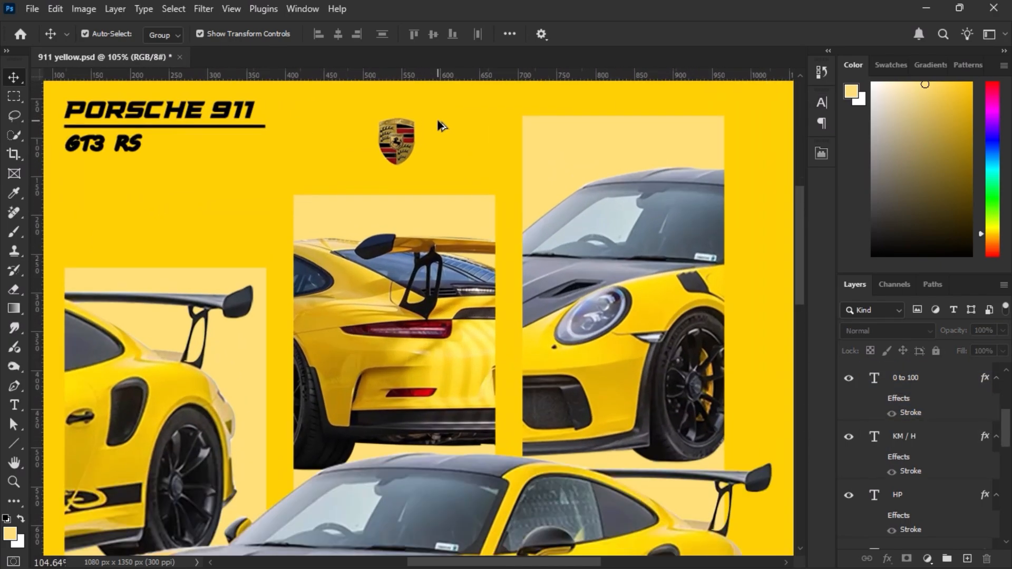
pyautogui.scroll(3, 438, 126)
pyautogui.click(371, 201)
pyautogui.click(927, 559)
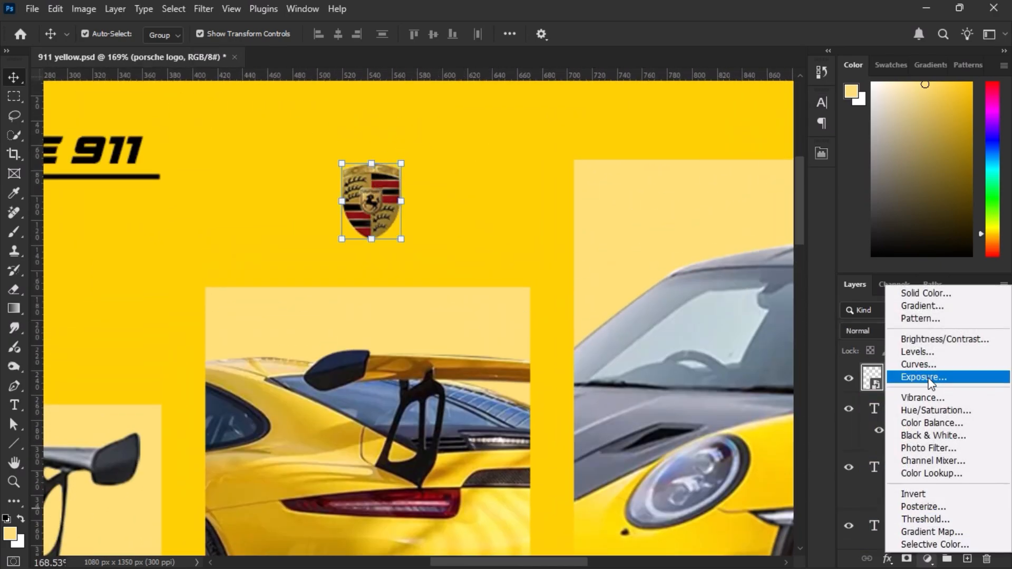
pyautogui.click(929, 377)
pyautogui.moveTo(680, 233); pyautogui.dragTo(702, 233)
pyautogui.click(697, 399)
pyautogui.click(780, 148)
# Recolour the line under the small PORSCHE 911 heading at the poster's top to orange ff7800.
pyautogui.moveTo(186, 232); pyautogui.dragTo(561, 252)
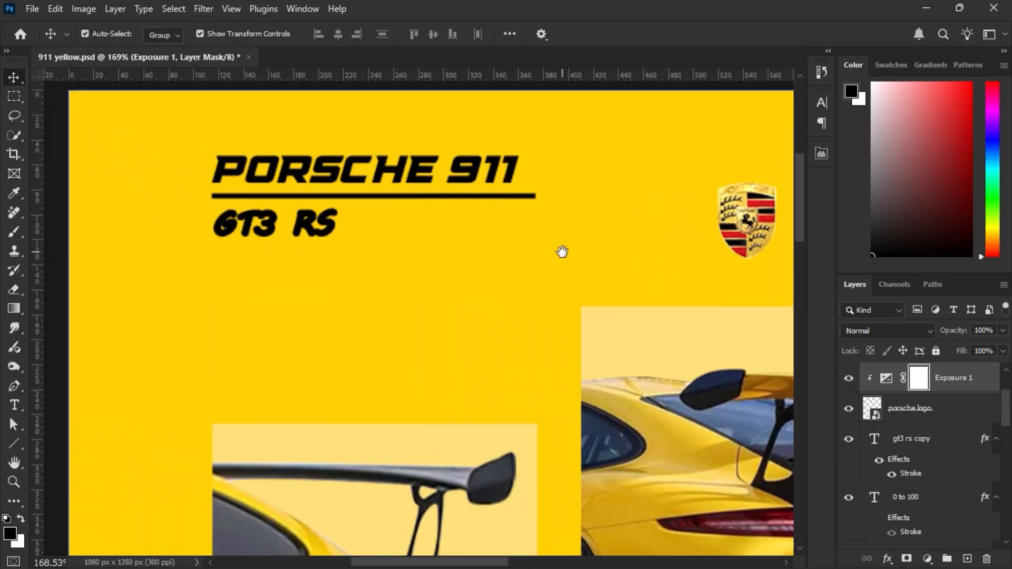
pyautogui.click(533, 197)
pyautogui.click(821, 154)
pyautogui.click(625, 322)
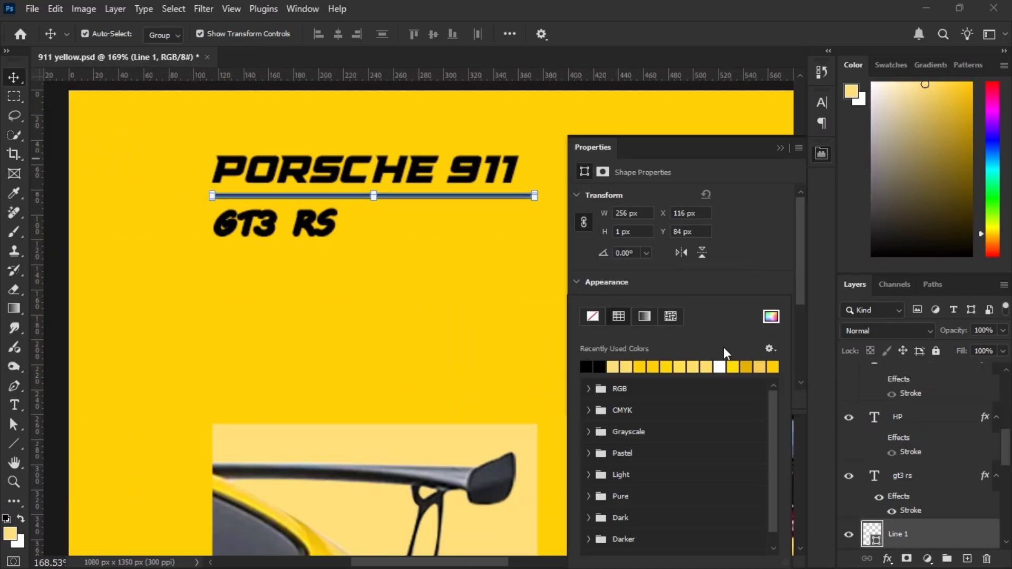
pyautogui.click(770, 316)
pyautogui.click(796, 447)
pyautogui.write('ff7800')
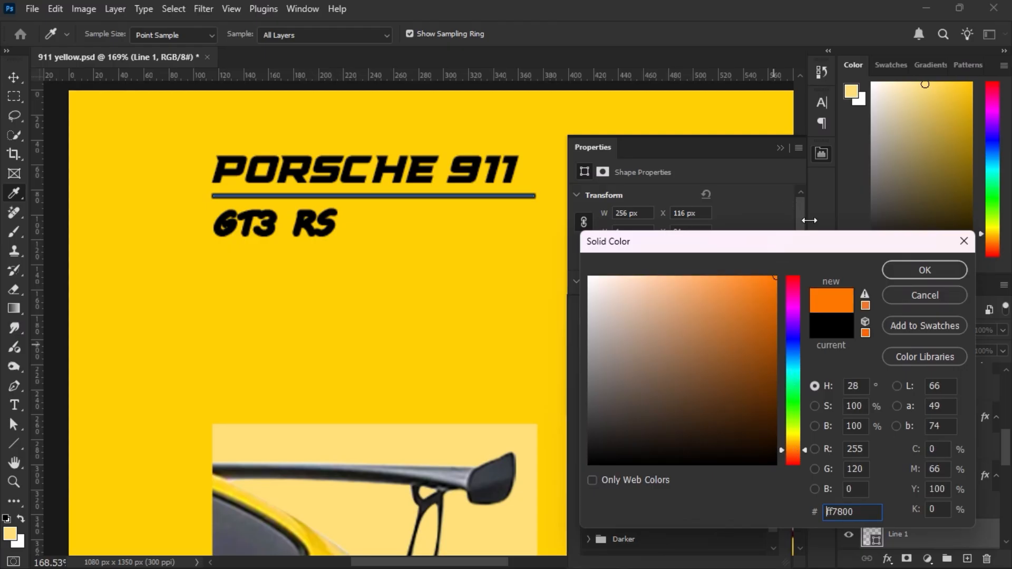
pyautogui.click(919, 276)
pyautogui.click(494, 238)
# Set the stroke size of the small GT3 RS text under the orange line to 2 px.
pyautogui.scroll(-5, 449, 304)
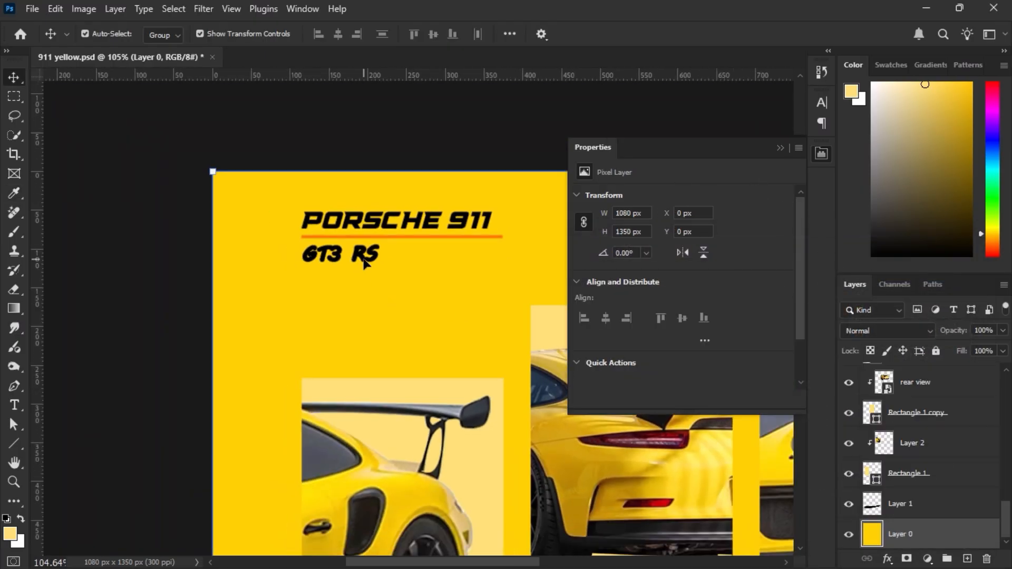
pyautogui.click(364, 263)
pyautogui.scroll(4, 403, 284)
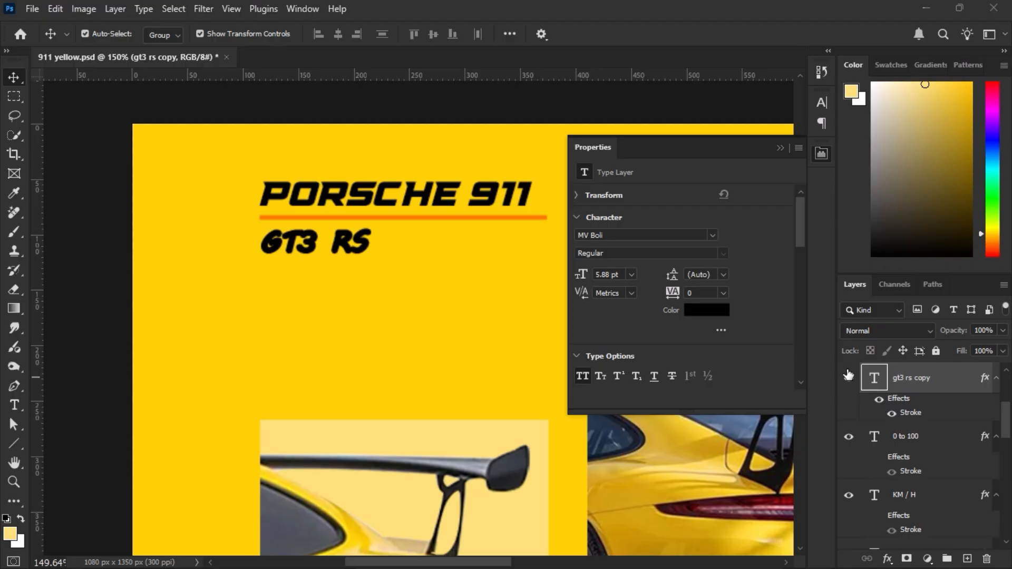
pyautogui.doubleClick(911, 413)
pyautogui.write('2')
pyautogui.press('Return')
pyautogui.click(780, 149)
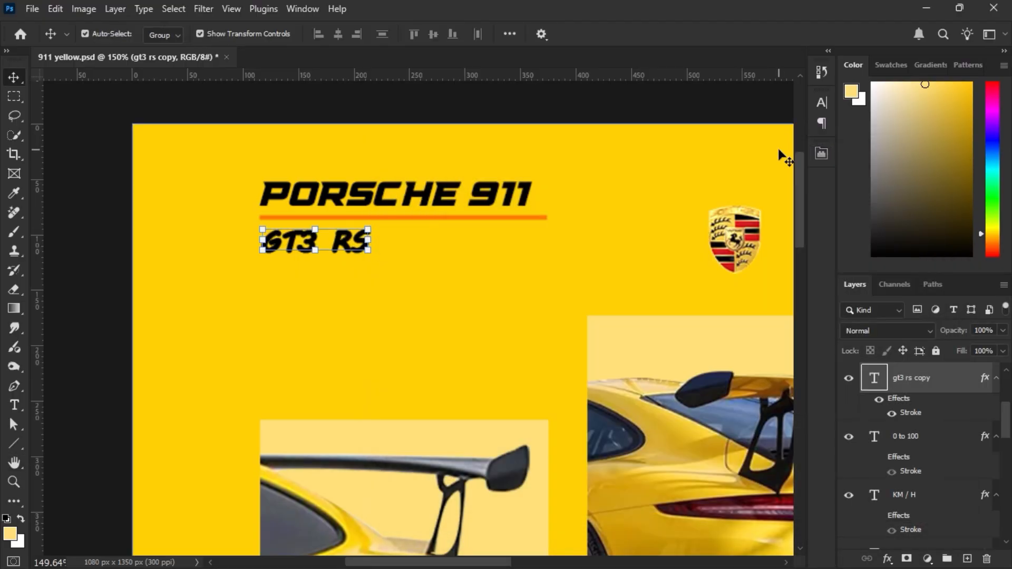
# Review the stroke settings of the GT3 RS text below the large PORSCHE 911 title and accept them.
pyautogui.scroll(-8, 671, 220)
pyautogui.moveTo(661, 416); pyautogui.dragTo(521, 354)
pyautogui.scroll(7, 374, 315)
pyautogui.click(396, 293)
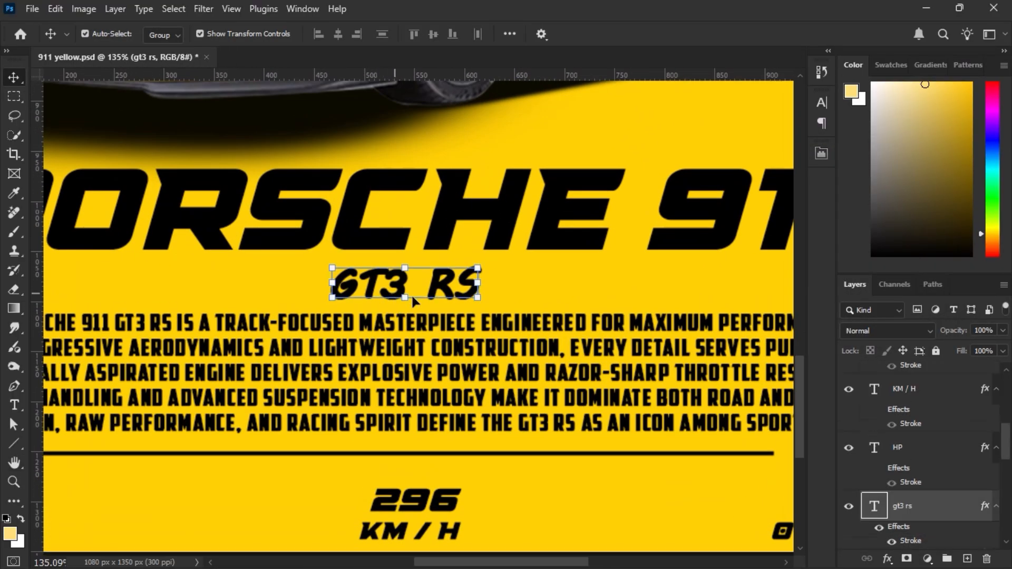
pyautogui.doubleClick(922, 541)
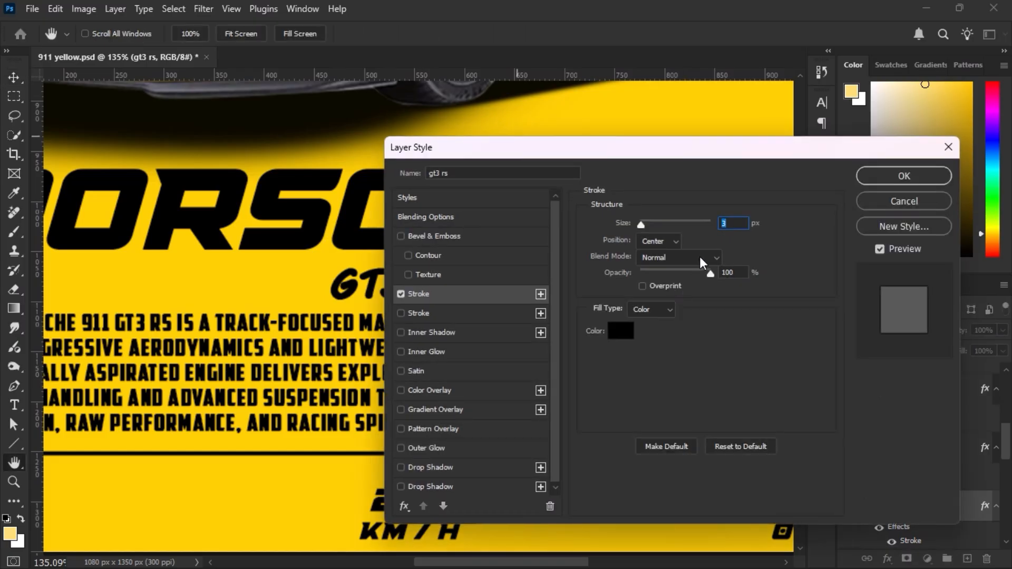
pyautogui.press('Return')
# Examine the whole poster layout at a reduced view.
pyautogui.scroll(-9, 717, 236)
pyautogui.moveTo(725, 242); pyautogui.dragTo(524, 400)
pyautogui.scroll(-5, 636, 311)
pyautogui.click(682, 369)
pyautogui.scroll(1, 594, 334)
pyautogui.moveTo(594, 334); pyautogui.dragTo(613, 349)
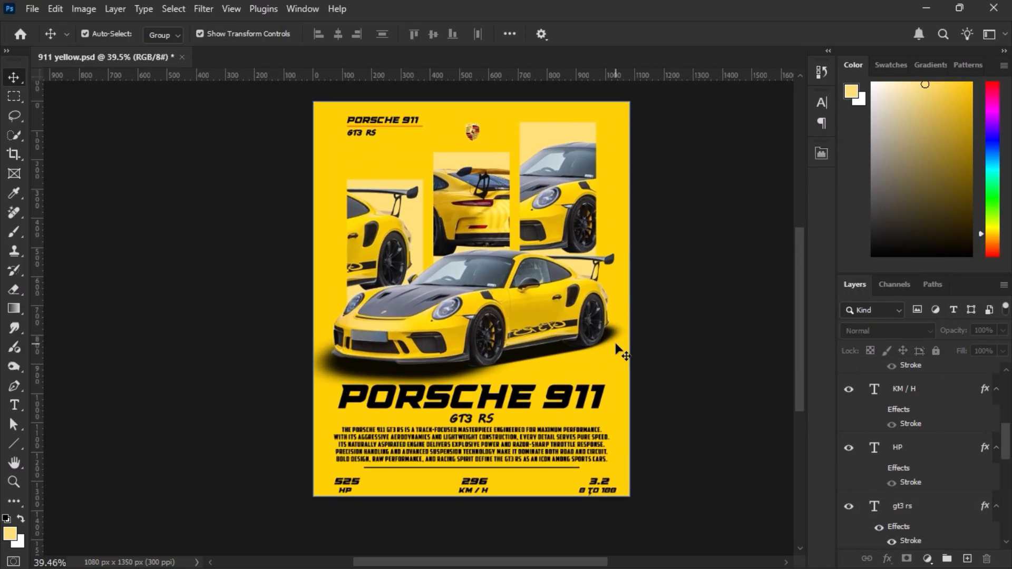
pyautogui.moveTo(682, 351); pyautogui.dragTo(662, 359)
# Add an empty layer directly above the yellow background layer, below the car's shadow layer.
pyautogui.scroll(-10, 953, 469)
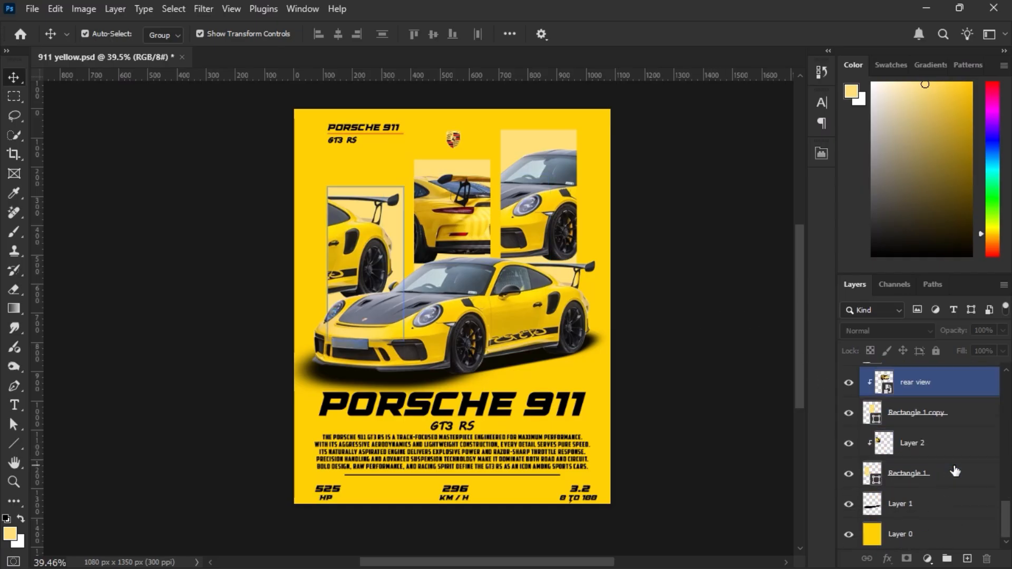
pyautogui.click(896, 534)
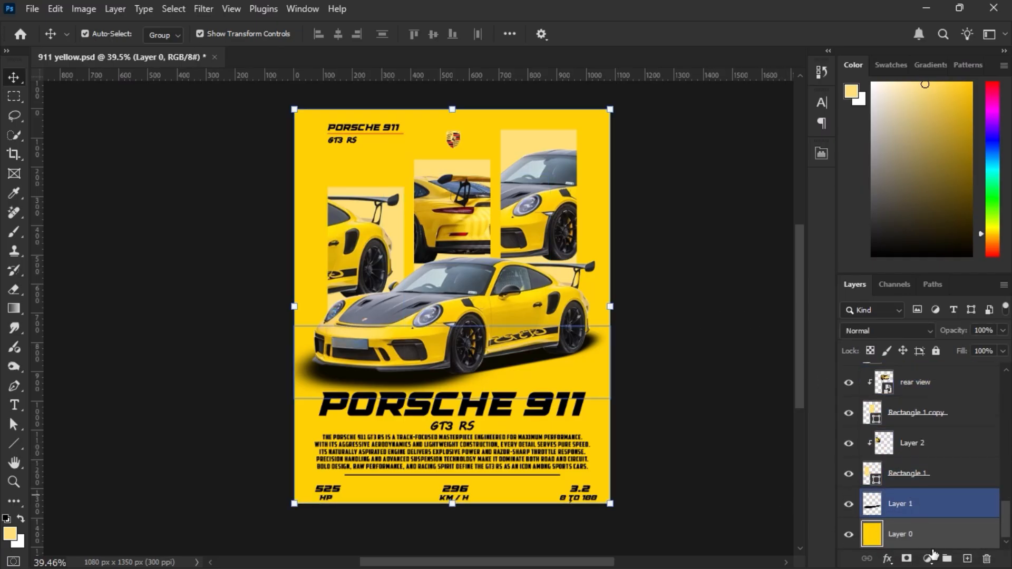
pyautogui.click(960, 556)
# Set up a soft round brush with a size of 447 px and 15% opacity.
pyautogui.press('b')
pyautogui.rightClick(500, 367)
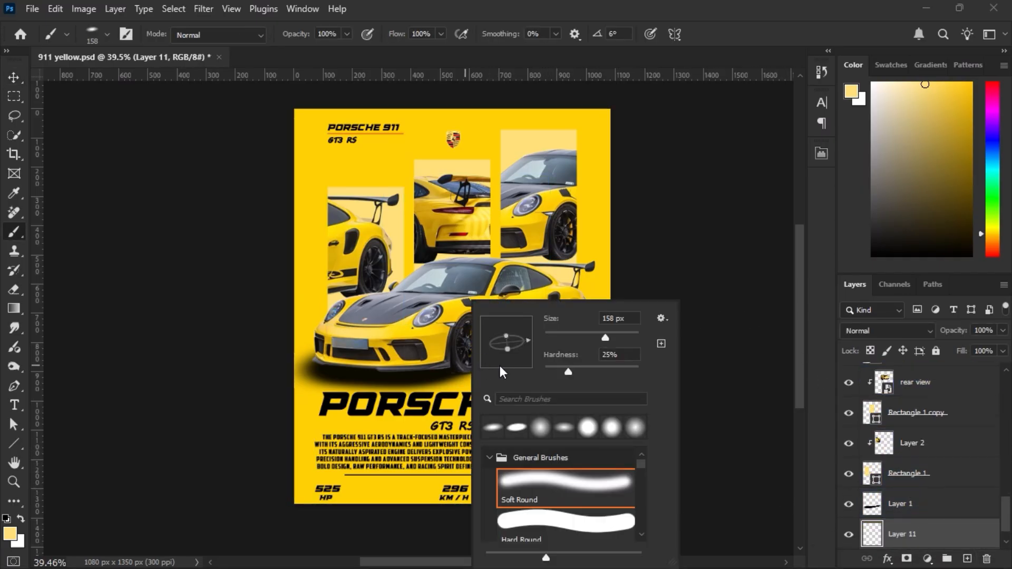
pyautogui.click(546, 370)
pyautogui.click(644, 290)
pyautogui.moveTo(515, 367); pyautogui.dragTo(561, 367)
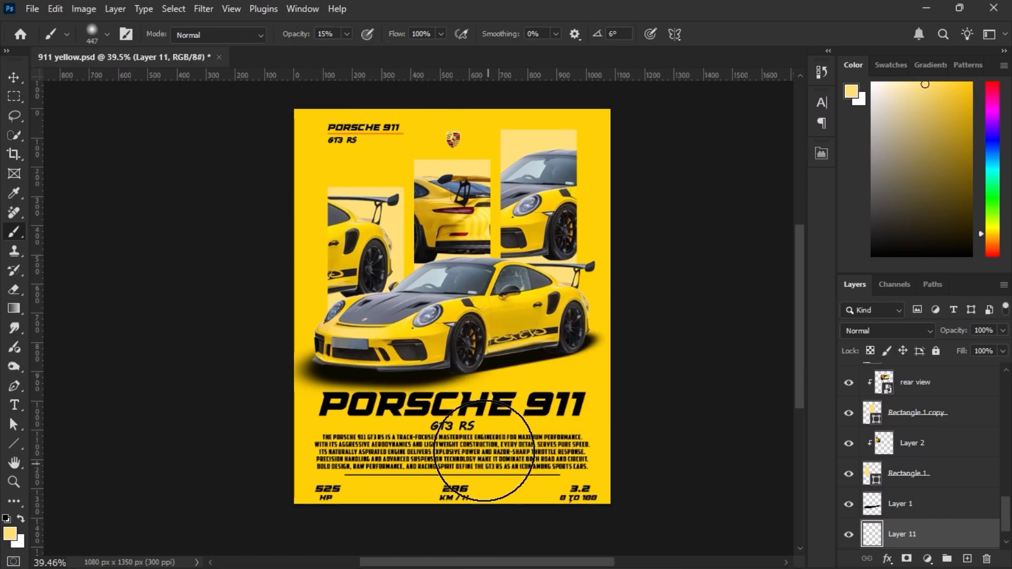
# Pick a saturated orange as the brush colour and paint a soft orange glow along the poster's bottom edge.
pyautogui.scroll(-1, 484, 451)
pyautogui.moveTo(995, 243); pyautogui.dragTo(996, 245)
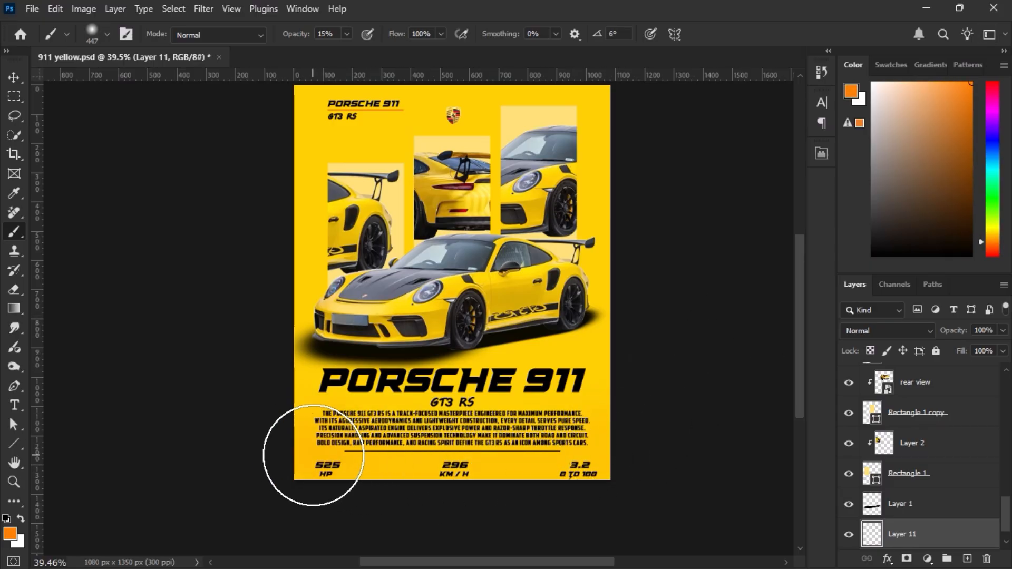
pyautogui.moveTo(313, 455)
pyautogui.mouseDown()
pyautogui.moveTo(362, 471)
pyautogui.moveTo(535, 469)
pyautogui.moveTo(591, 448)
pyautogui.moveTo(593, 433)
pyautogui.moveTo(352, 477)
pyautogui.mouseUp()
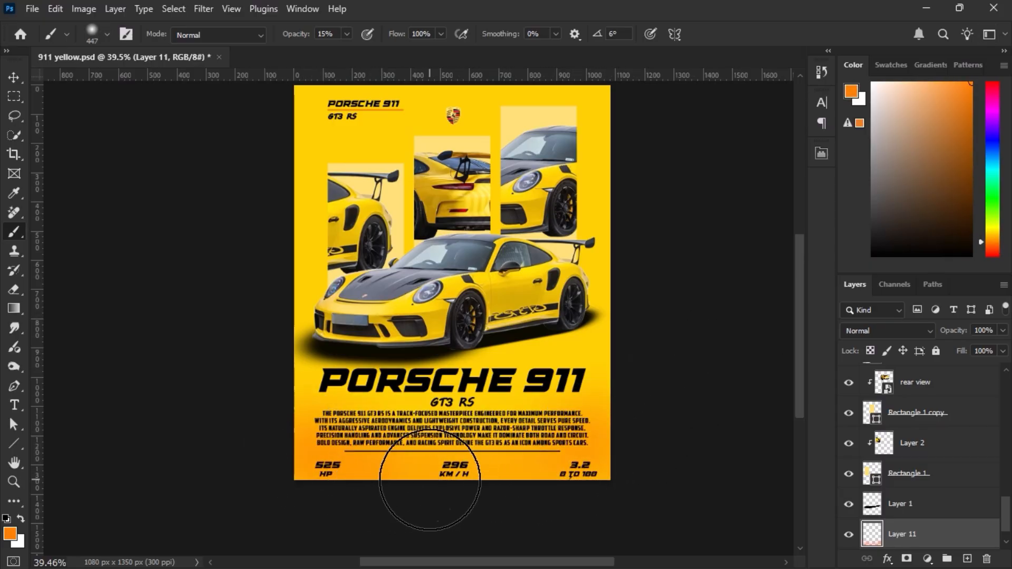
# Paint soft orange shading over the poster's upper background and side edges with a 543 px brush at 32% opacity.
pyautogui.moveTo(612, 209)
pyautogui.mouseDown()
pyautogui.moveTo(595, 299)
pyautogui.moveTo(420, 204)
pyautogui.moveTo(244, 275)
pyautogui.moveTo(523, 195)
pyautogui.mouseUp()
pyautogui.press(']')
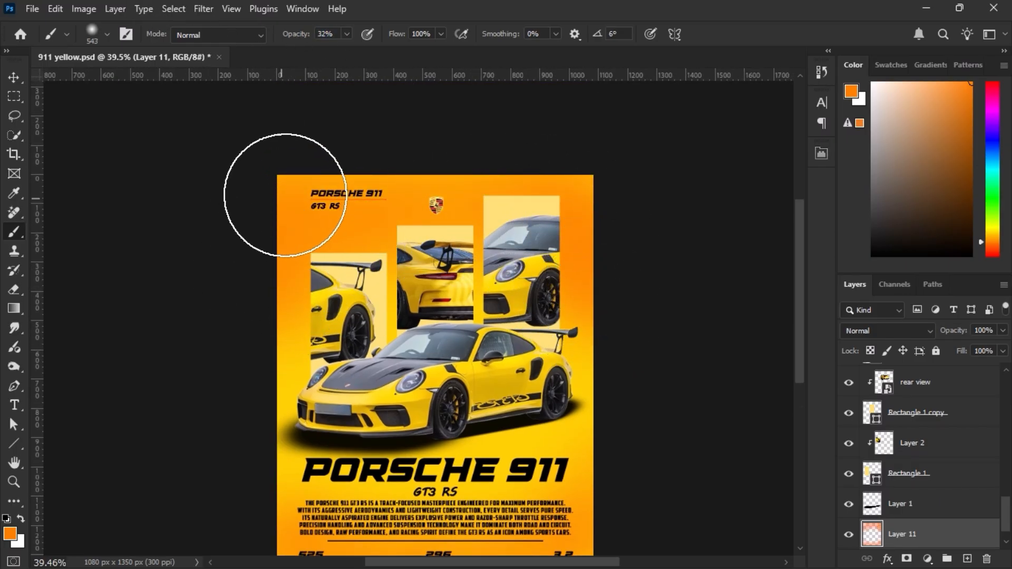
pyautogui.scroll(-2, 272, 185)
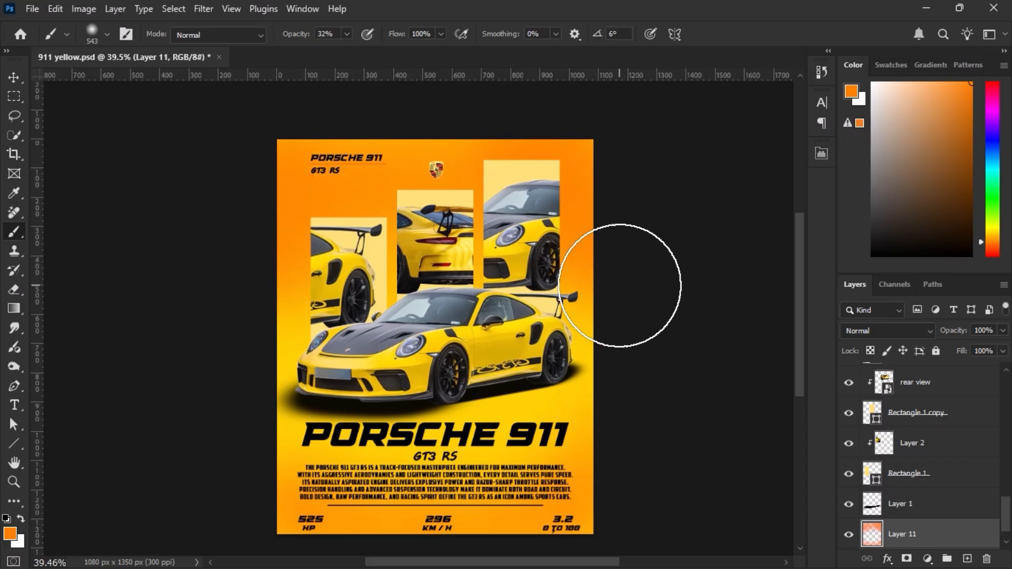
pyautogui.scroll(-2, 620, 285)
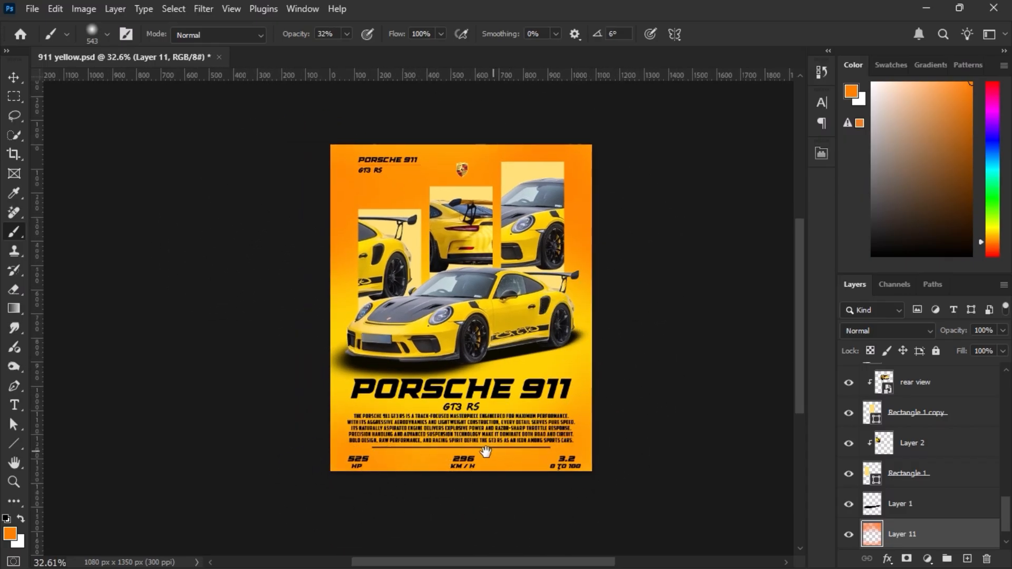
# Stamp all visible layers into a new layer above Group 1 and convert it to a smart object.
pyautogui.scroll(1, 475, 459)
pyautogui.scroll(3, 925, 439)
pyautogui.scroll(5, 925, 439)
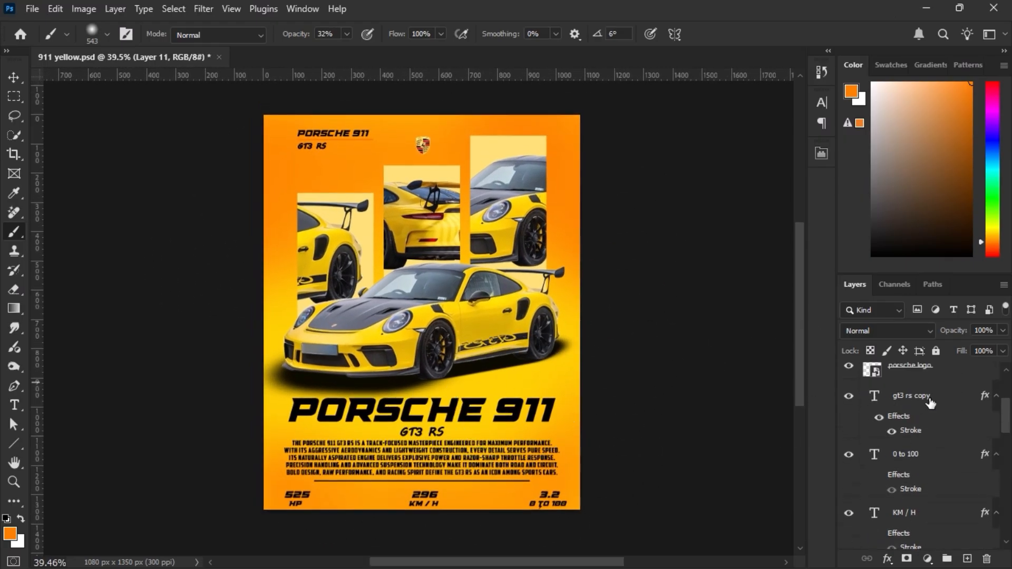
pyautogui.hotkey('ctrl', 'alt', 'shift', 'e')
pyautogui.rightClick(953, 379)
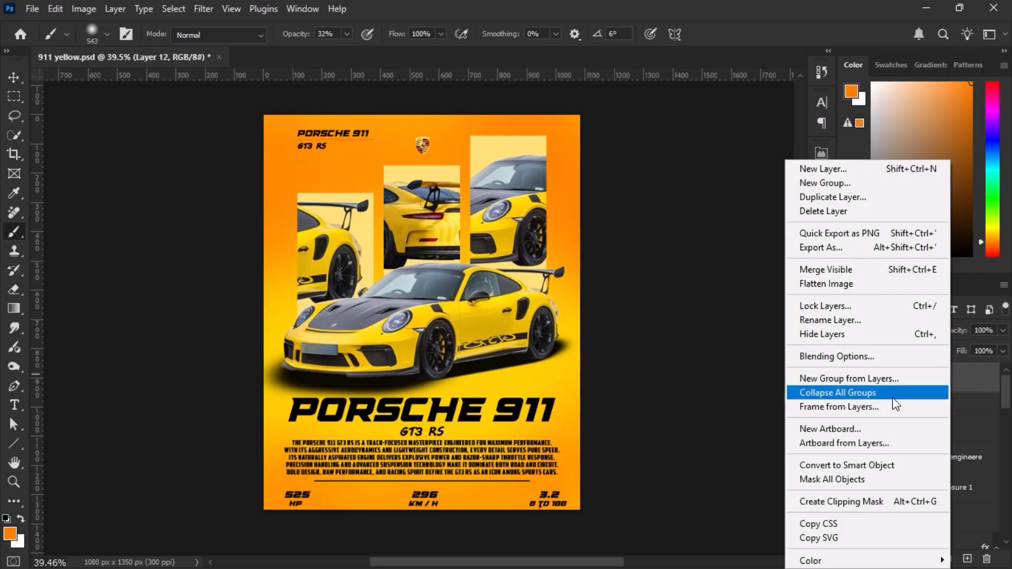
pyautogui.click(864, 466)
# Open the Camera Raw Filter on the merged layer and set Exposure to +0.05, Contrast to +10 and Highlights to -7.
pyautogui.click(204, 9)
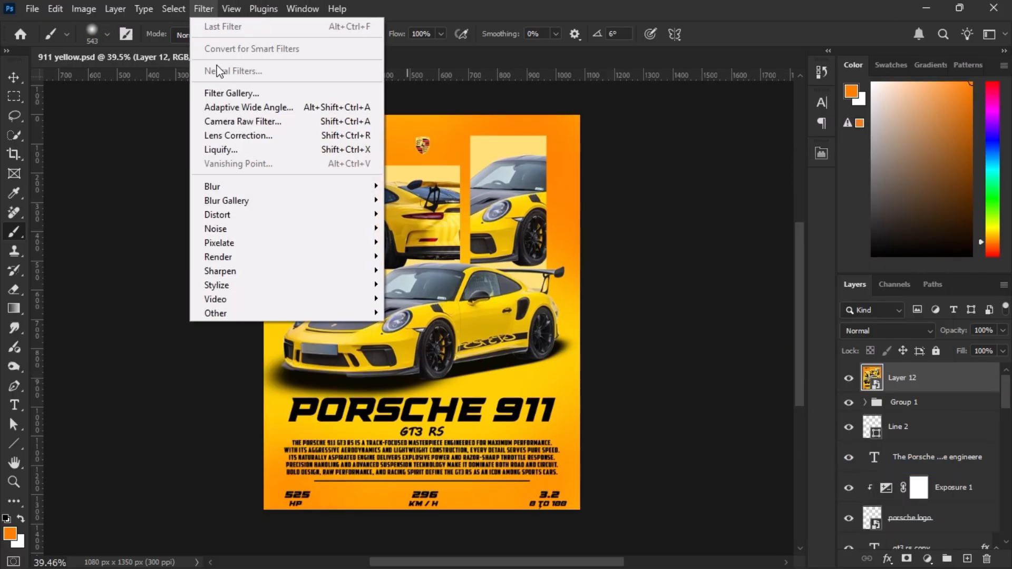
pyautogui.click(243, 121)
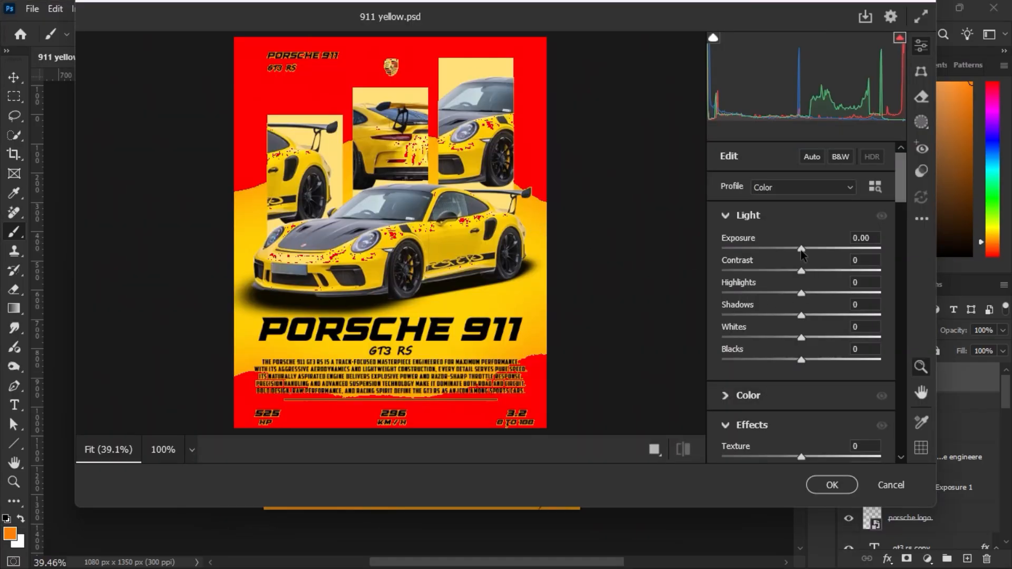
pyautogui.moveTo(801, 249); pyautogui.dragTo(795, 293)
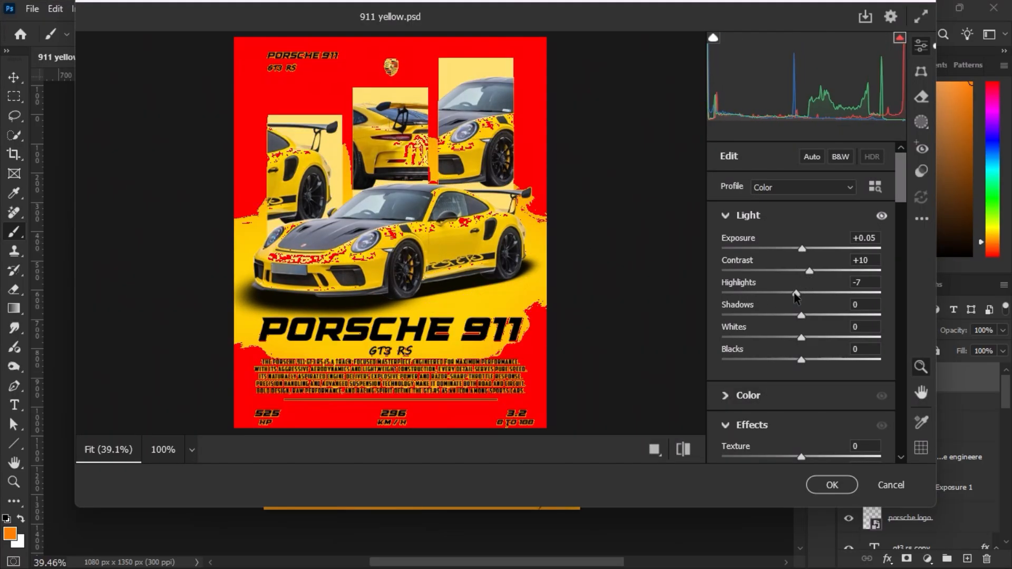
# Set the Camera Raw effects to Texture +7, Clarity +9 and Vignette -16, and apply the filter.
pyautogui.scroll(-3, 775, 385)
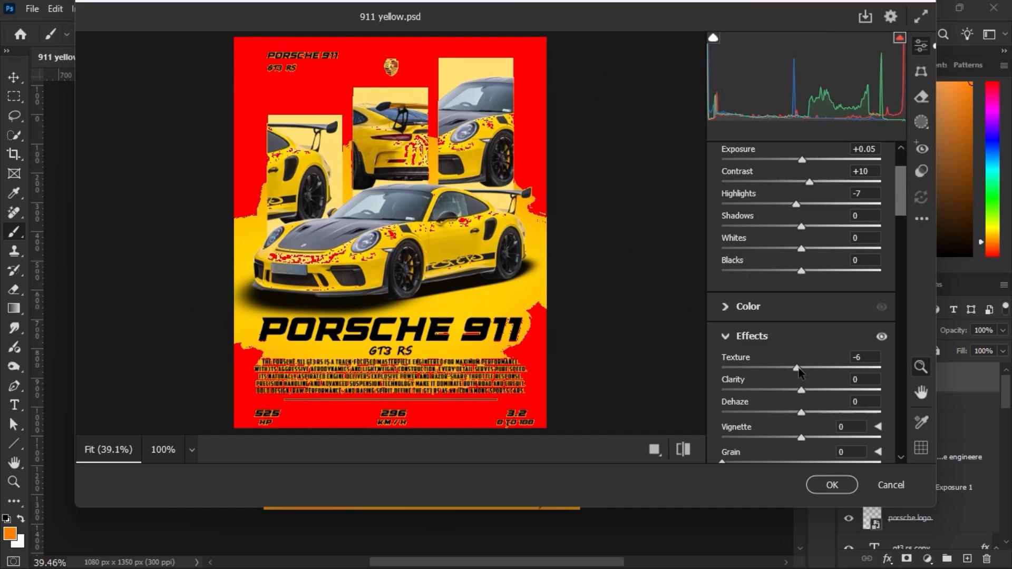
pyautogui.scroll(-3, 809, 372)
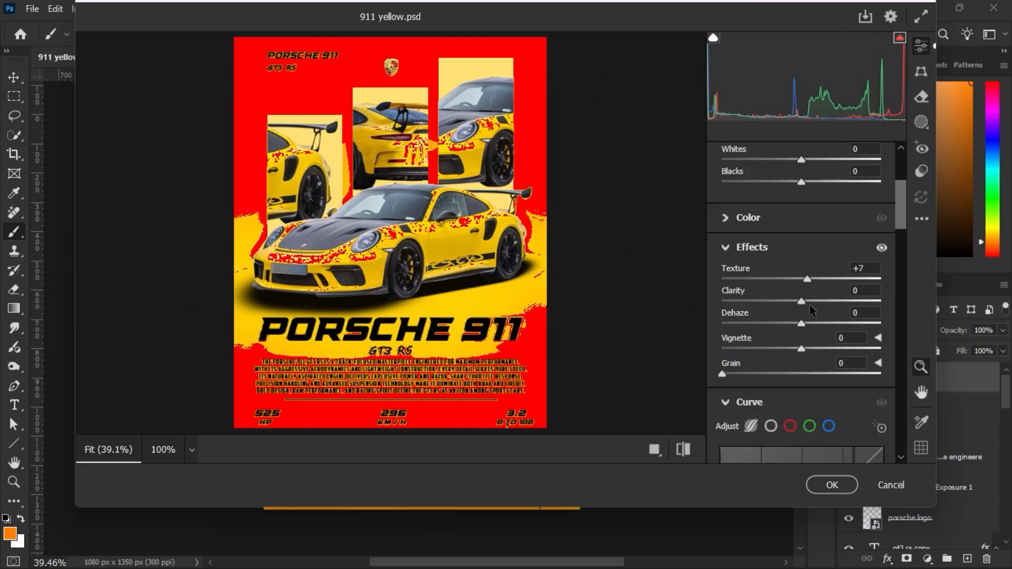
pyautogui.click(810, 303)
pyautogui.moveTo(801, 348); pyautogui.dragTo(789, 349)
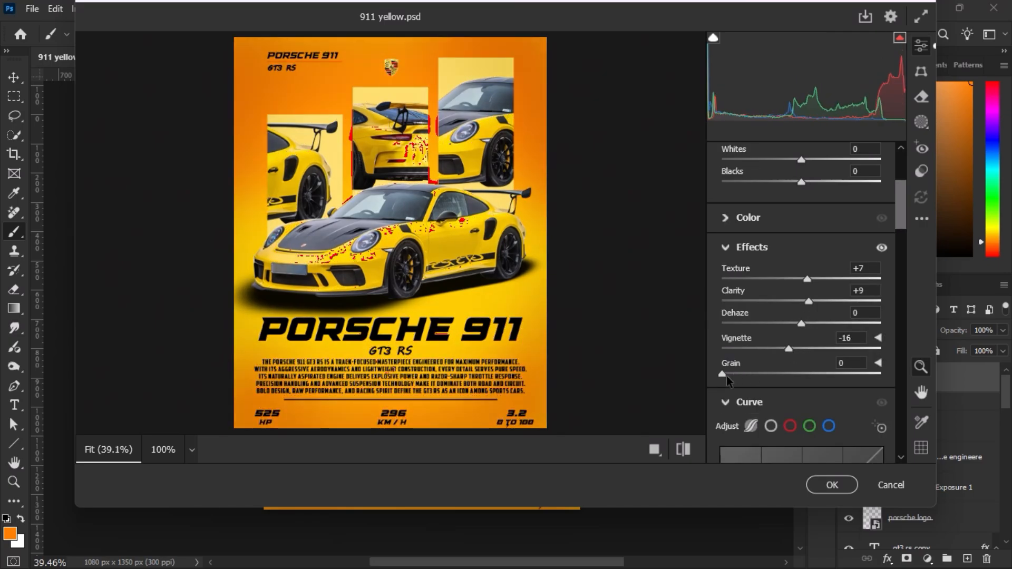
pyautogui.scroll(-20, 727, 375)
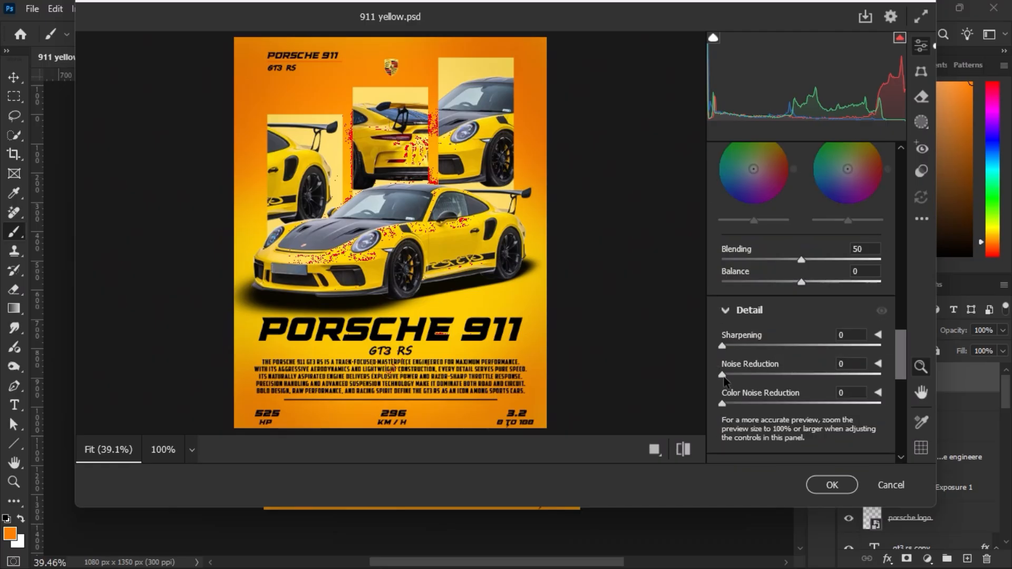
pyautogui.press('Return')
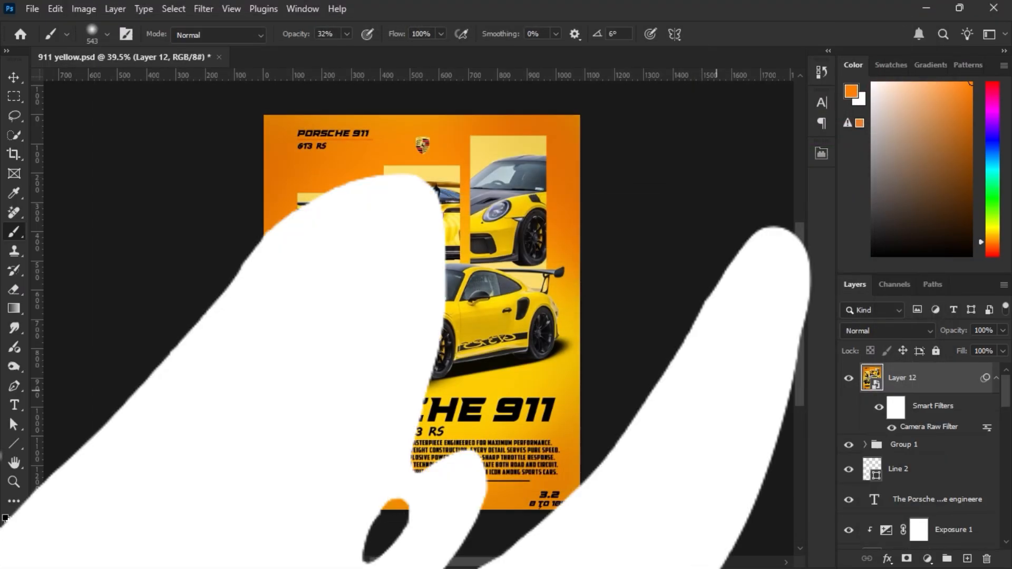